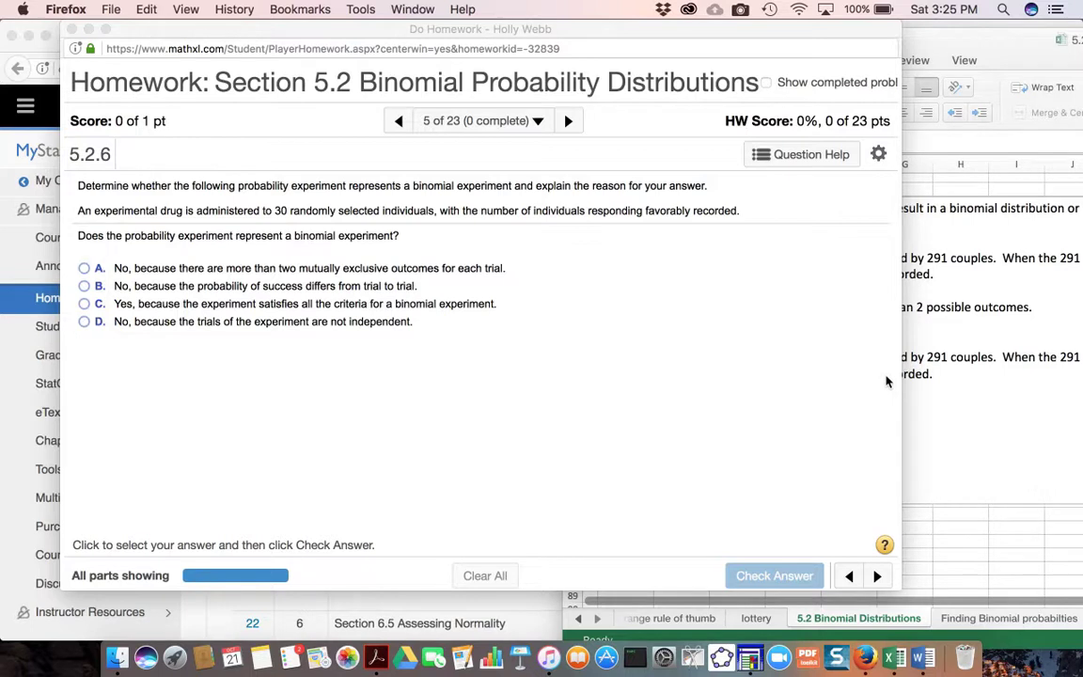
# - Compare the drug experiment in question 5.2.6 with the binomial criteria in the Excel notes on the 5.2 Binomial Distributions sheet
pyautogui.click(1025, 571)
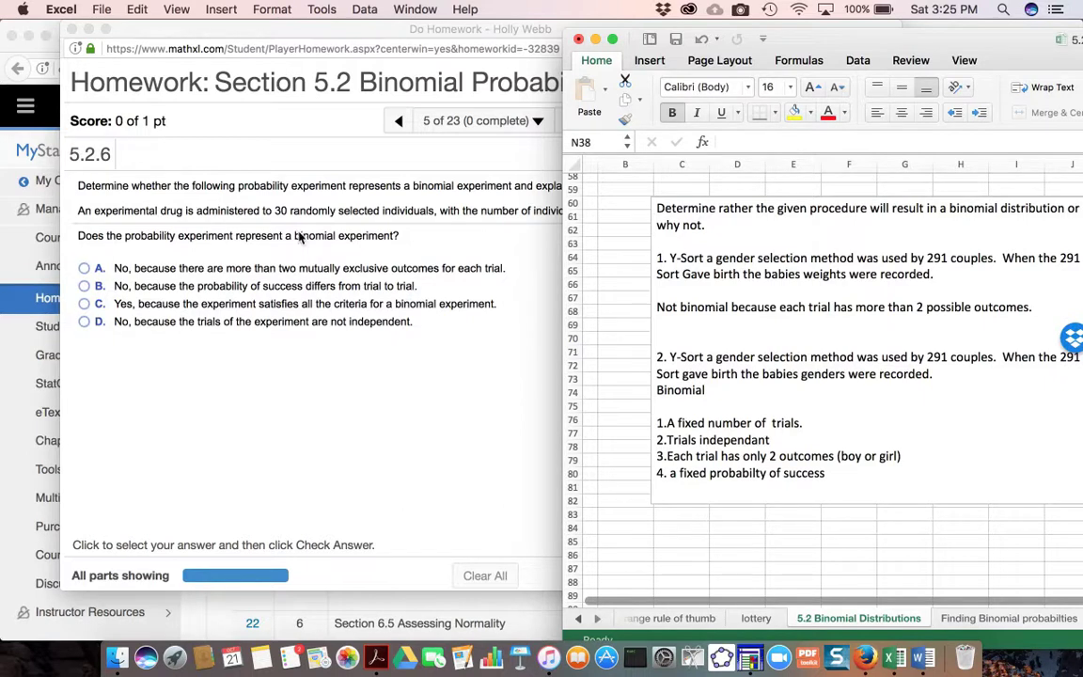
pyautogui.click(331, 493)
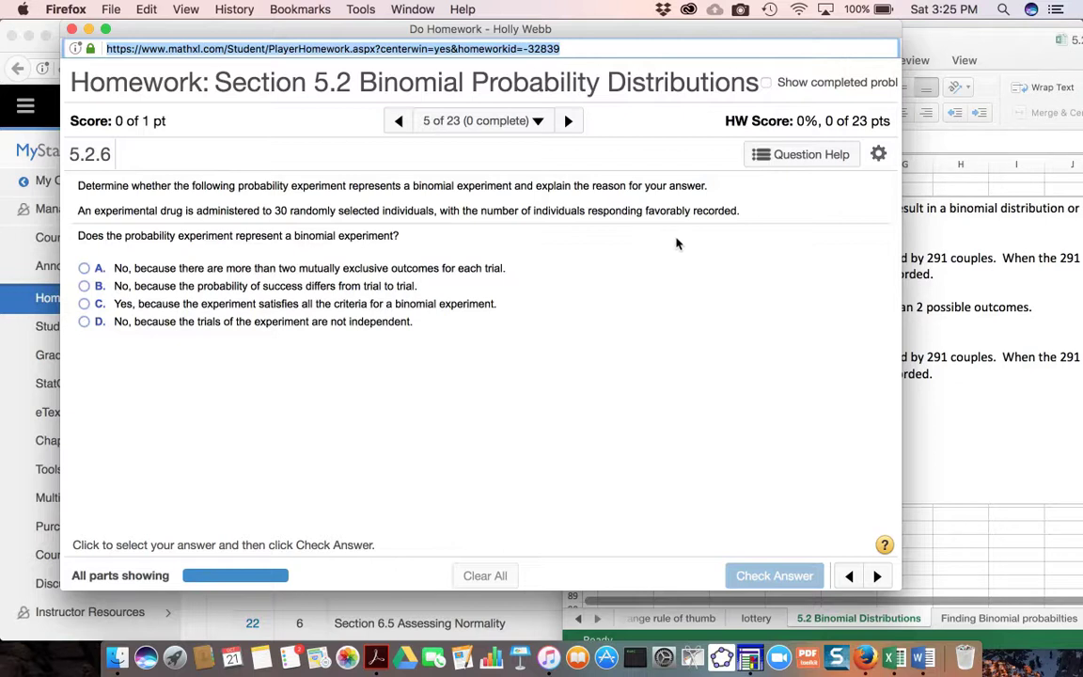
pyautogui.click(984, 560)
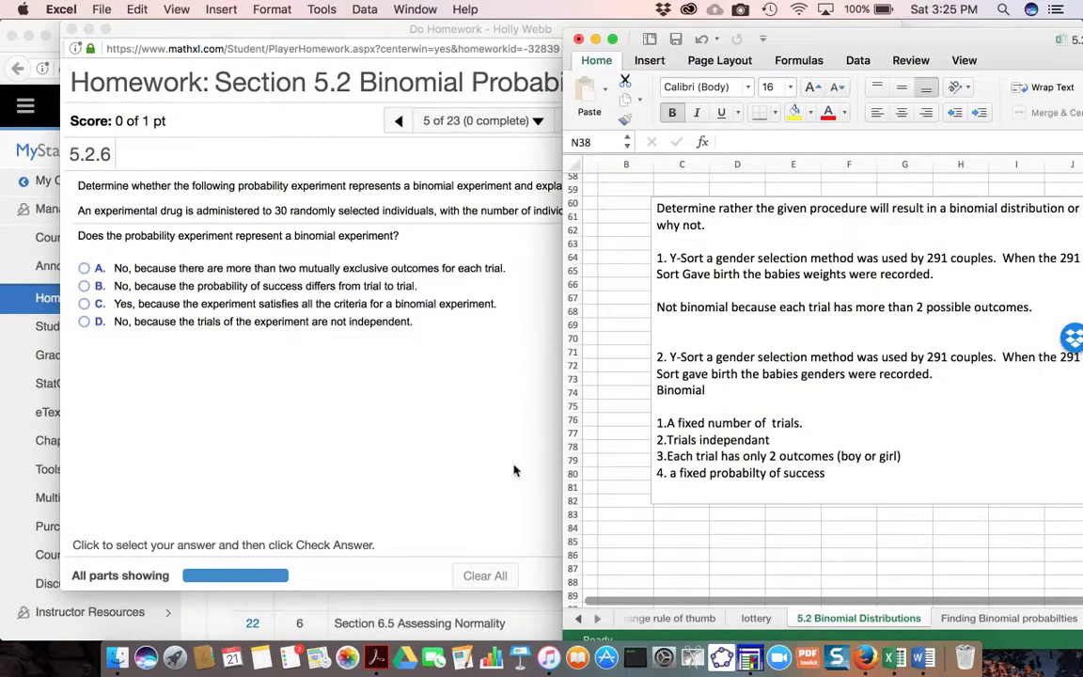
pyautogui.click(435, 463)
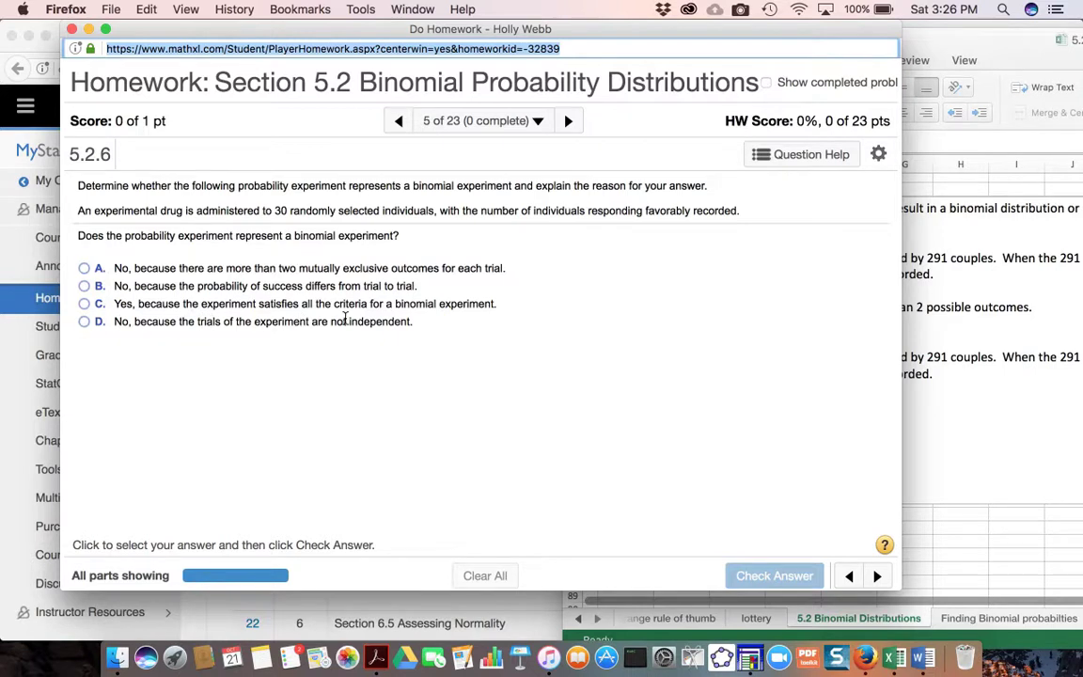
pyautogui.click(949, 517)
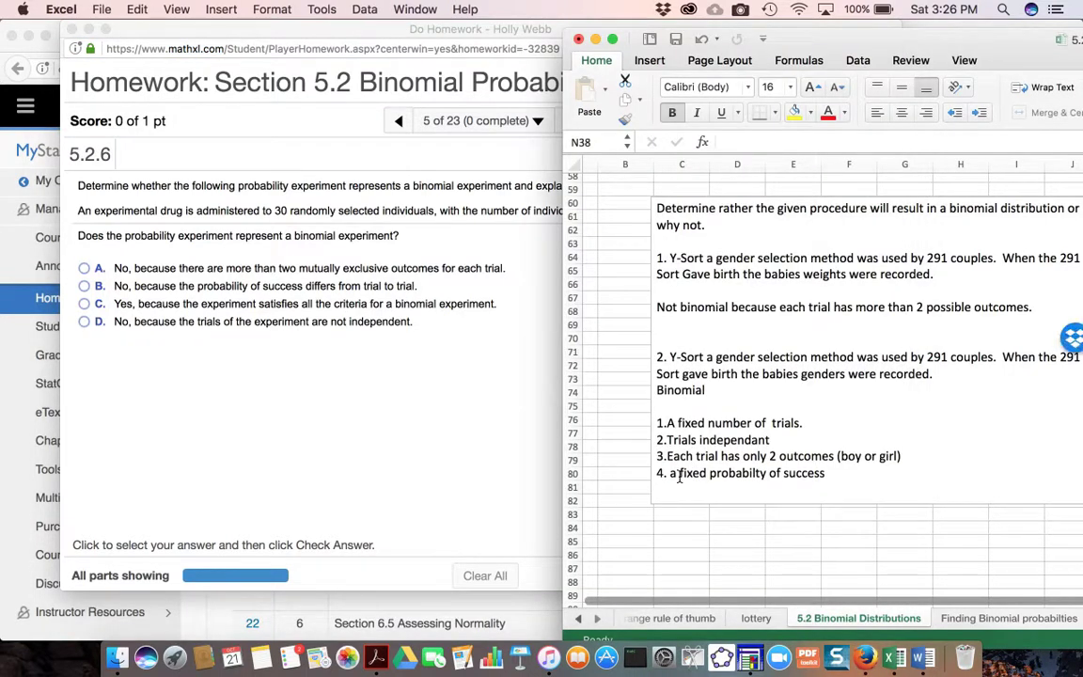
# - In the Firefox homework, answer question 5.2.6 with option C, check the answer and dismiss the feedback
pyautogui.click(270, 426)
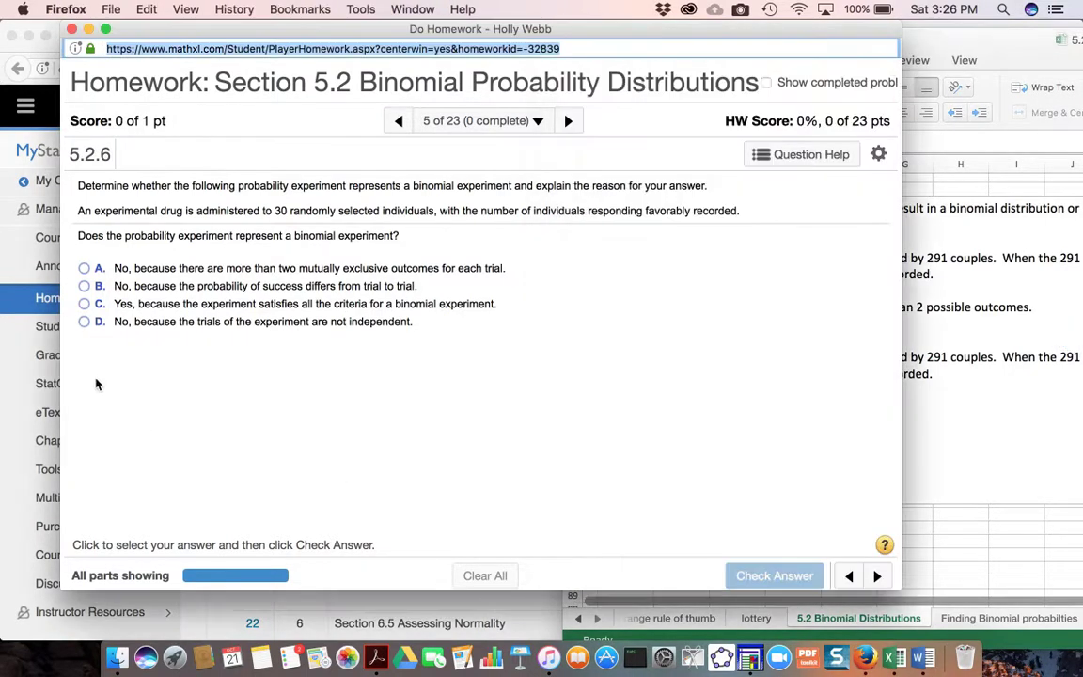
pyautogui.click(84, 304)
pyautogui.click(764, 574)
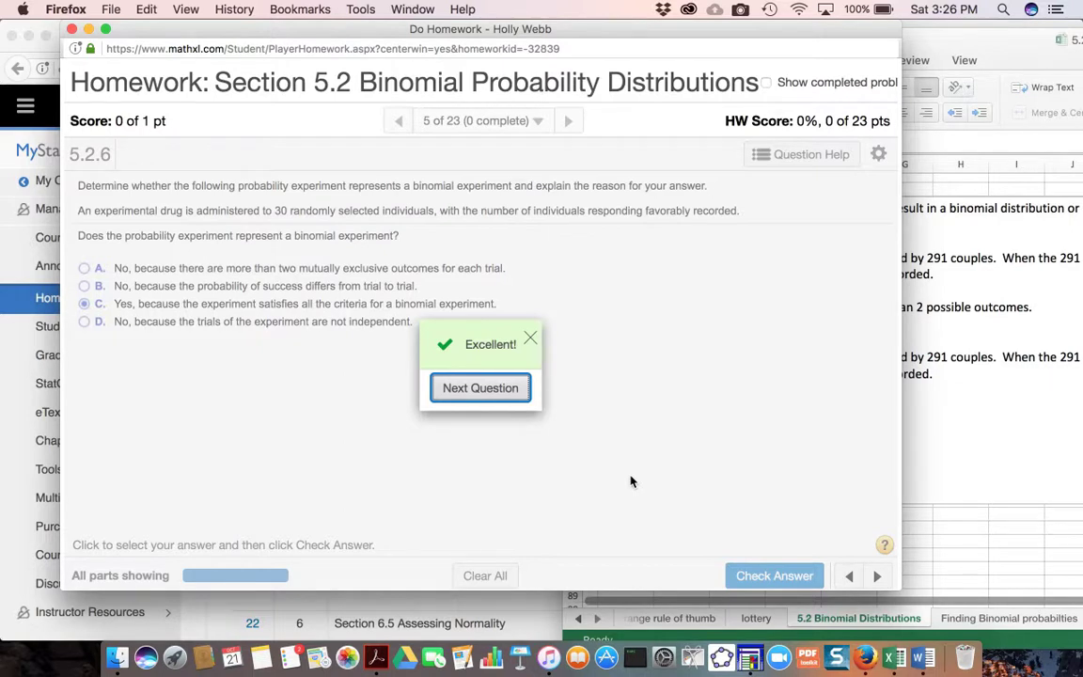
pyautogui.click(533, 344)
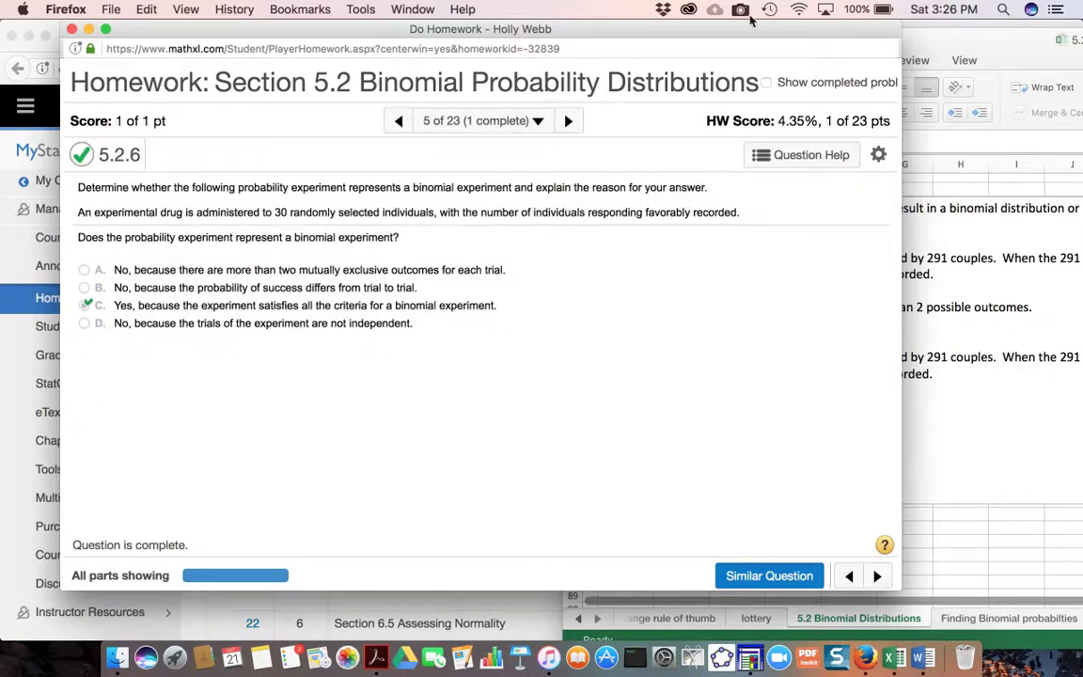
pyautogui.click(741, 9)
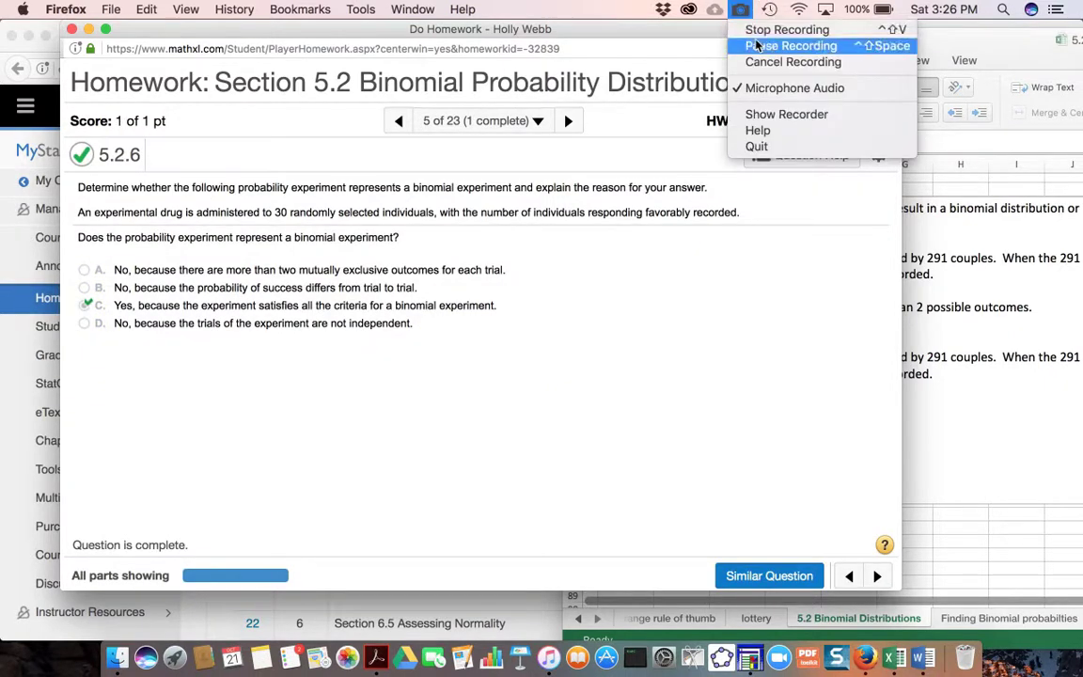
pyautogui.click(757, 44)
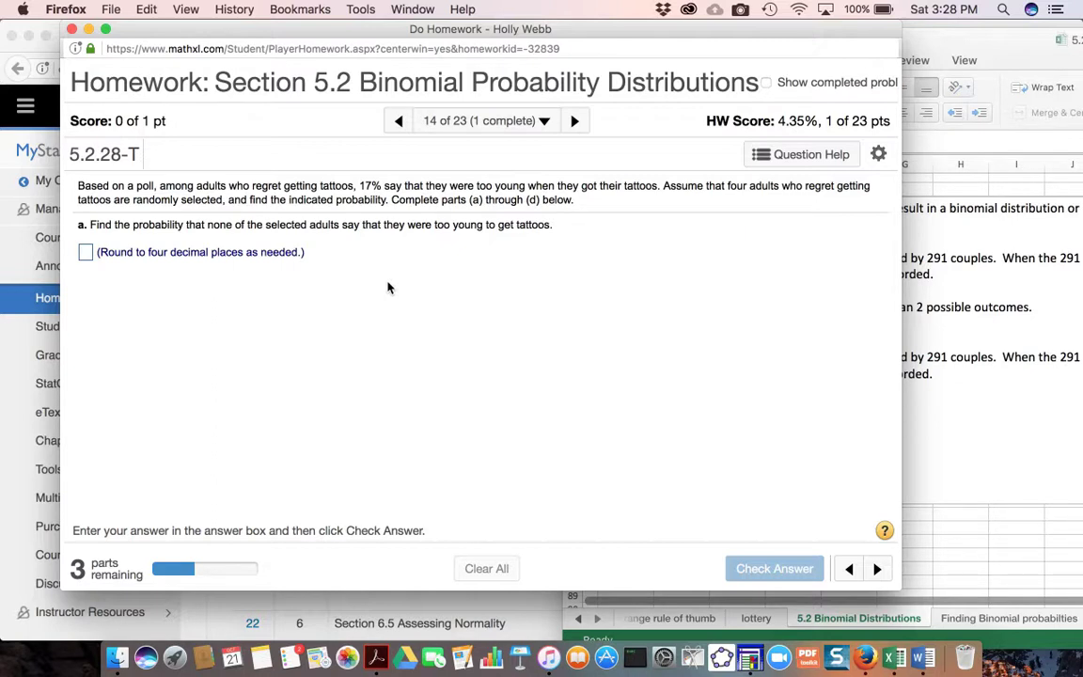
# - Switch to Excel, open the "Finding Binomial probabilties" sheet and review the BINOM.DIST note for exactly x successes in n trials
pyautogui.click(1016, 625)
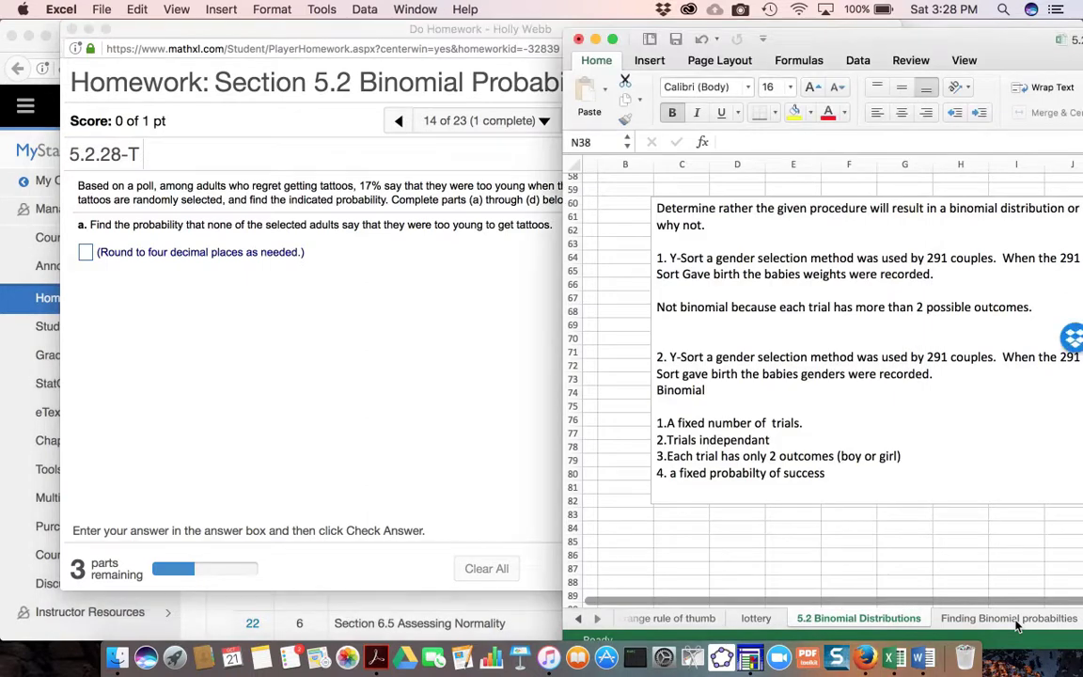
pyautogui.click(1011, 619)
pyautogui.scroll(15, 852, 456)
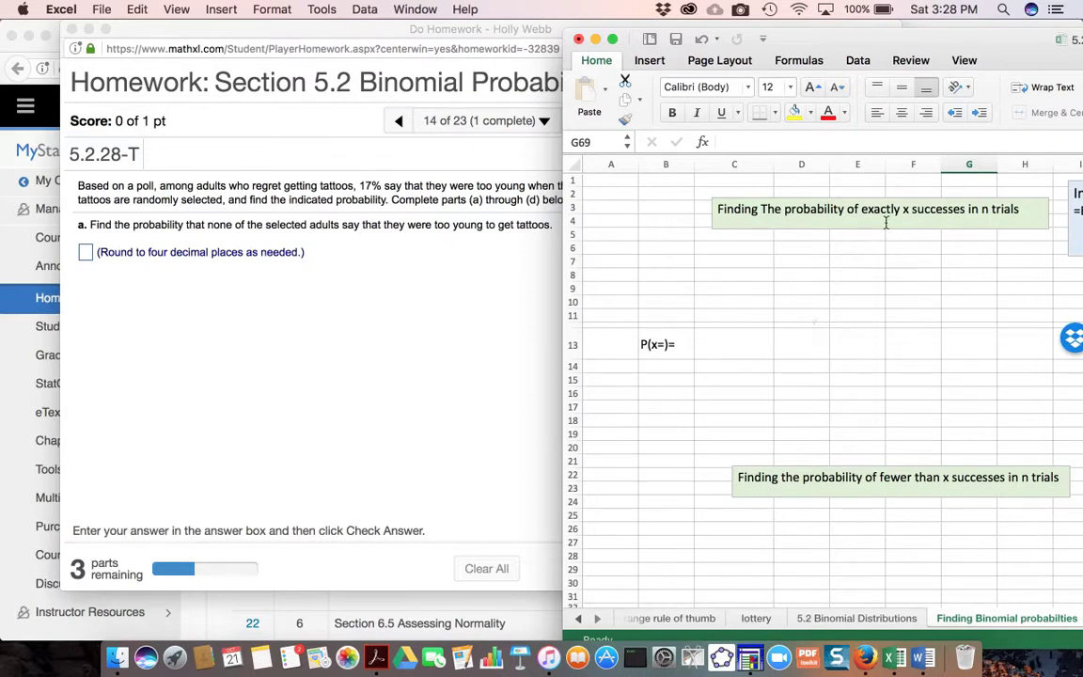
pyautogui.hscroll(2, 820, 282)
pyautogui.hscroll(5, 820, 282)
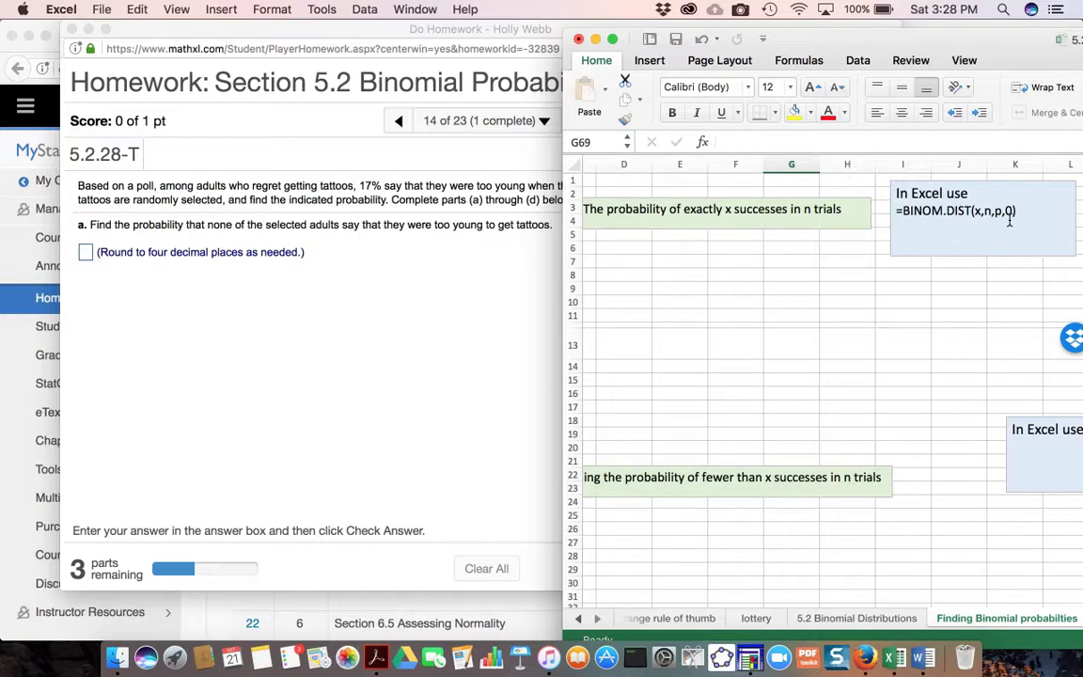
pyautogui.hscroll(-3, 780, 292)
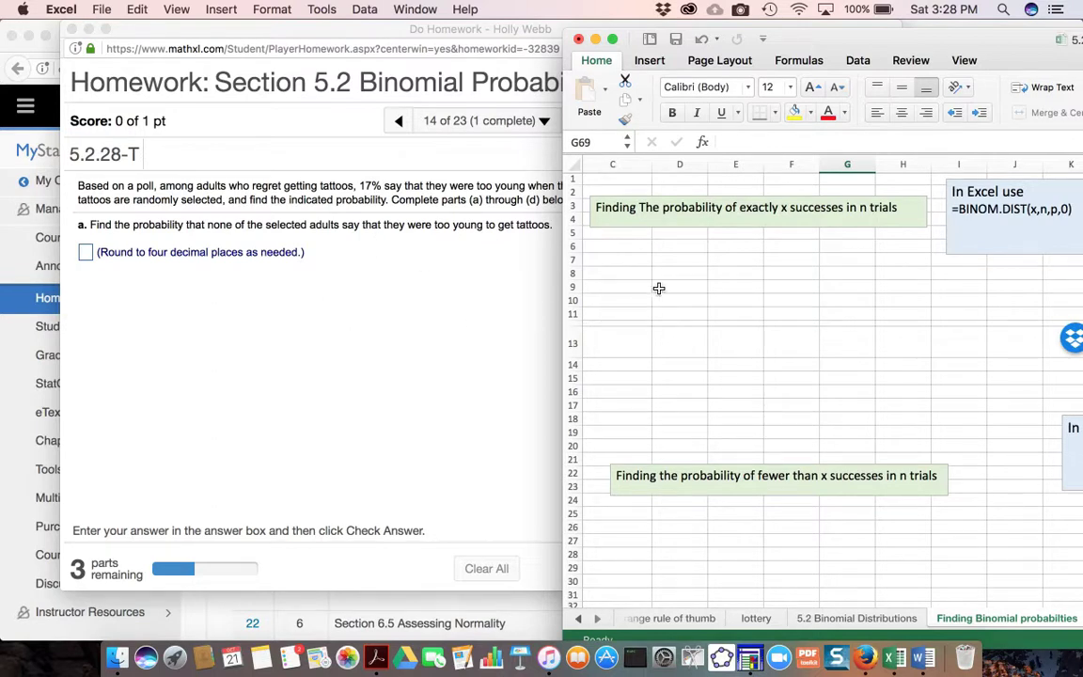
# - Label cell D7 "n=" and enter the number of trials, 4, in E7, consulting the tattoo question
pyautogui.click(679, 259)
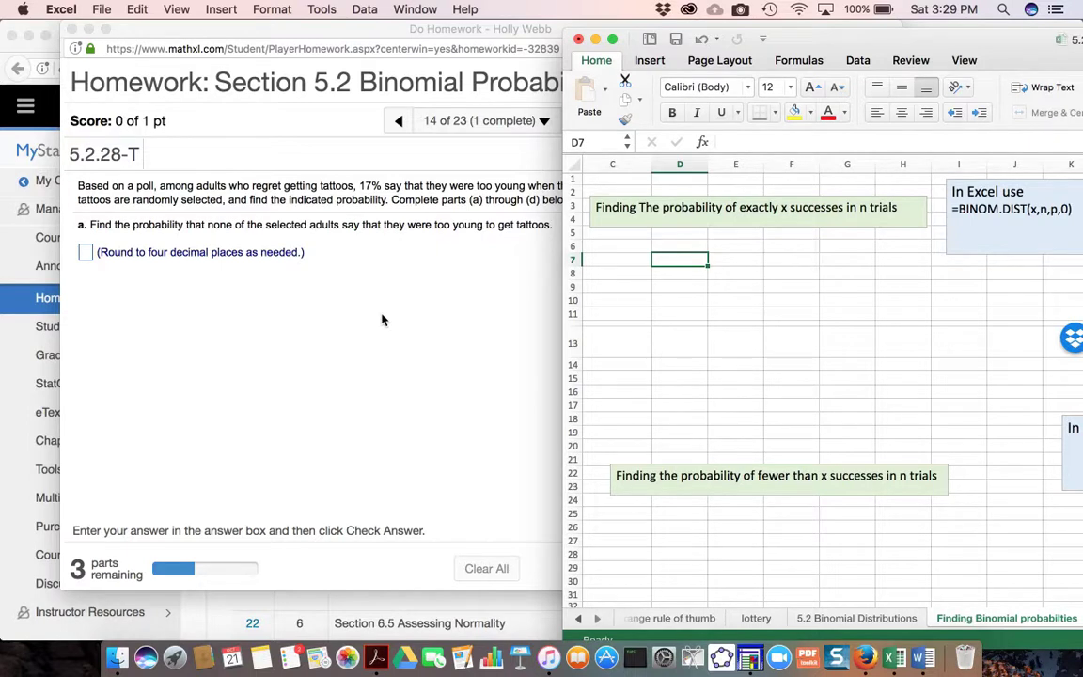
pyautogui.write('n')
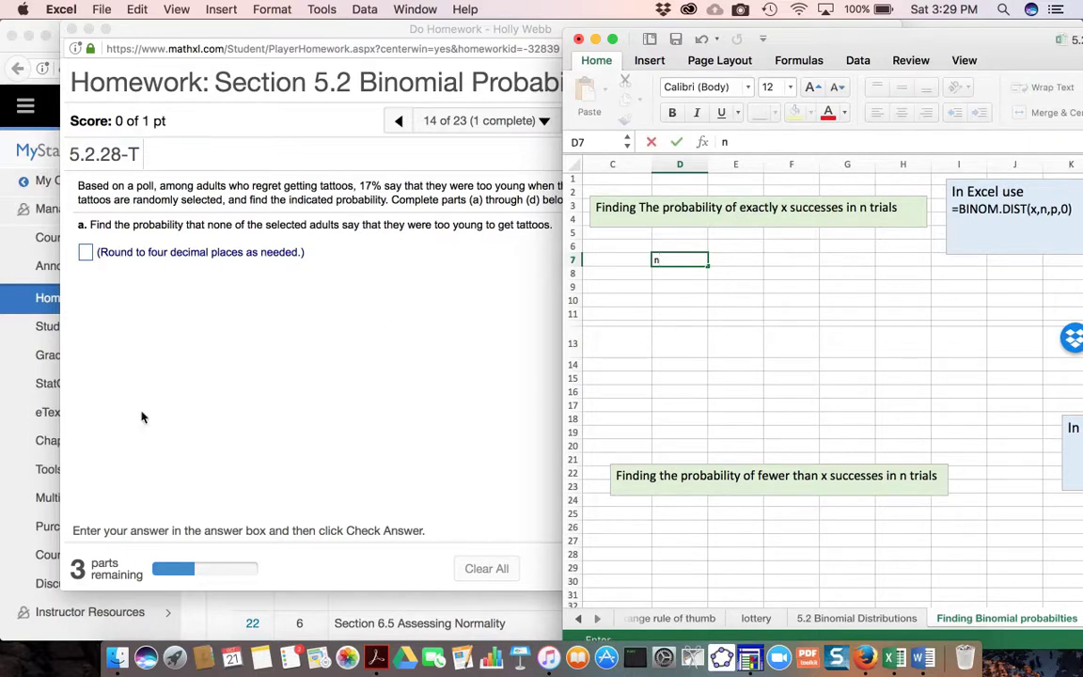
pyautogui.click(276, 316)
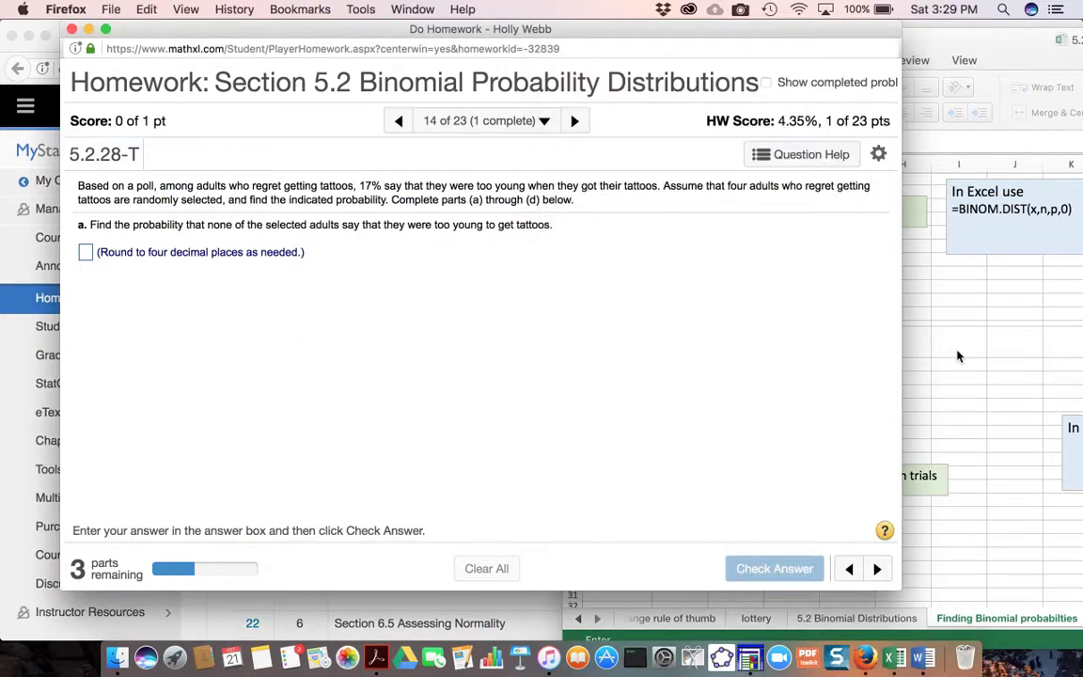
pyautogui.click(955, 310)
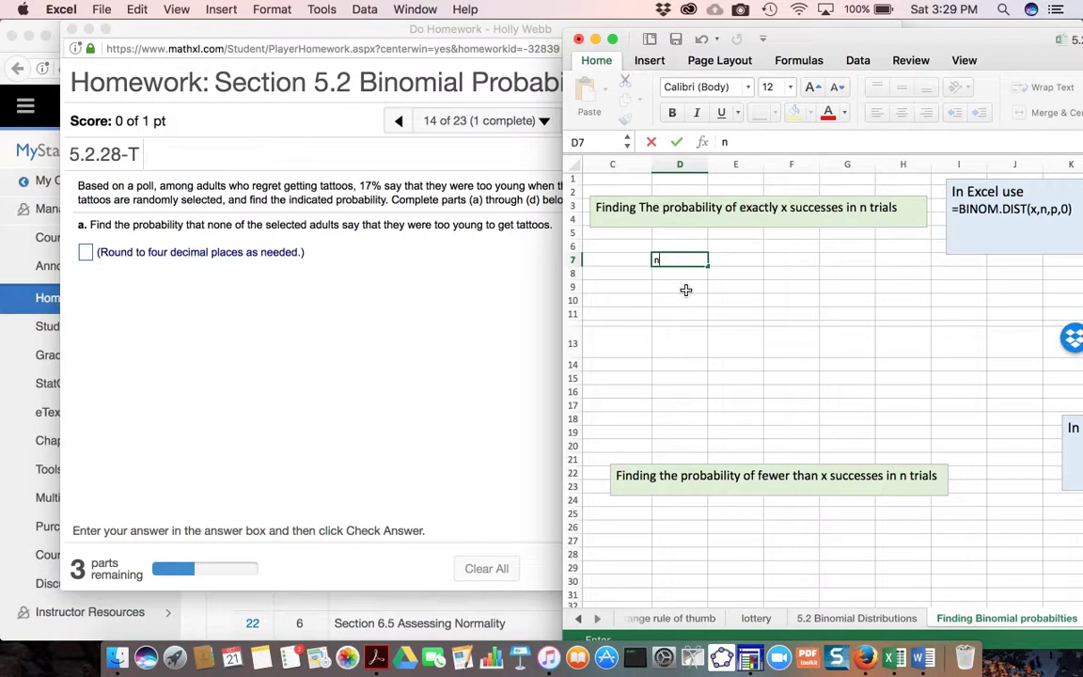
pyautogui.write('=4')
pyautogui.press('BackSpace')
pyautogui.click(742, 258)
pyautogui.write('4')
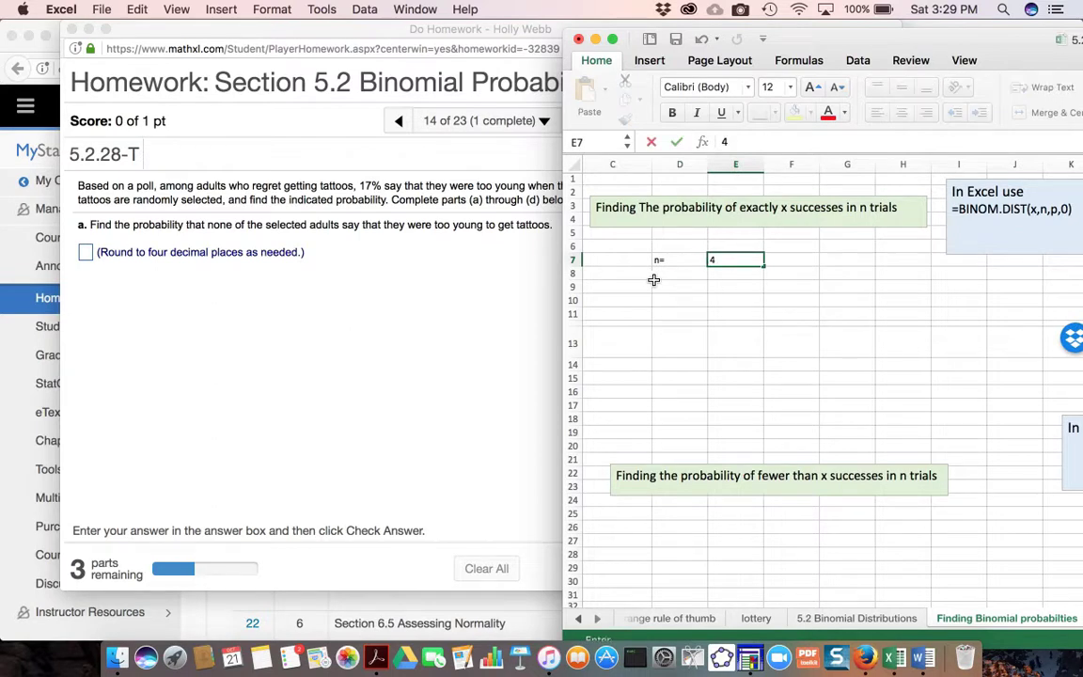
# - Label cell D8 "p=" and enter the success probability from the tattoo question, 0.17, in E8
pyautogui.click(655, 274)
pyautogui.hscroll(-1, 656, 274)
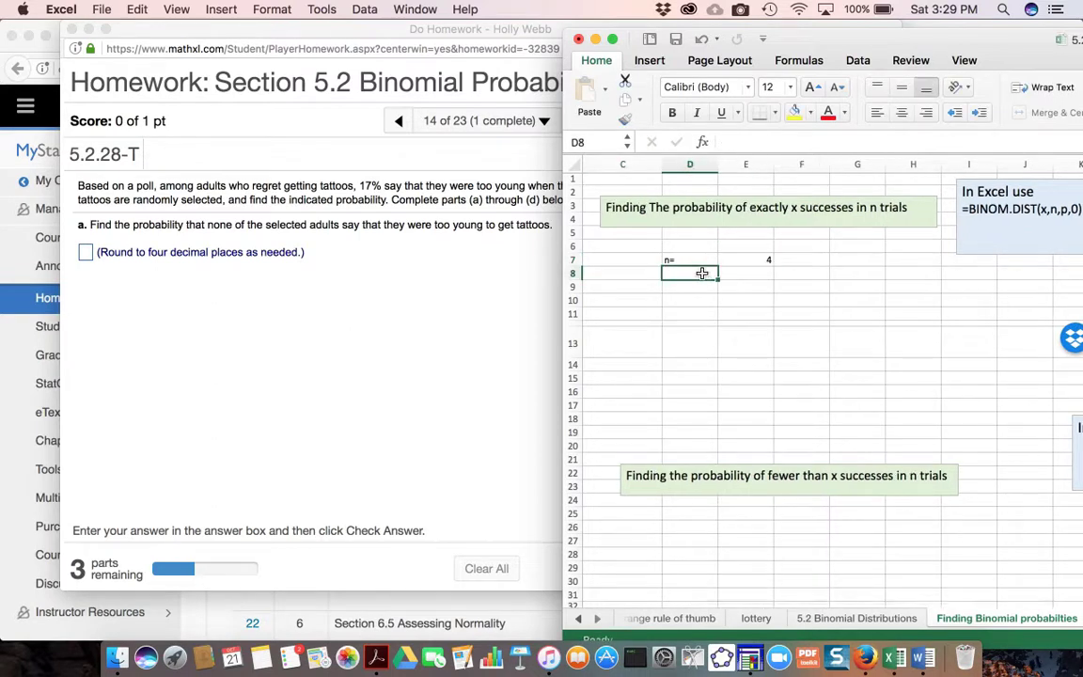
pyautogui.write('p')
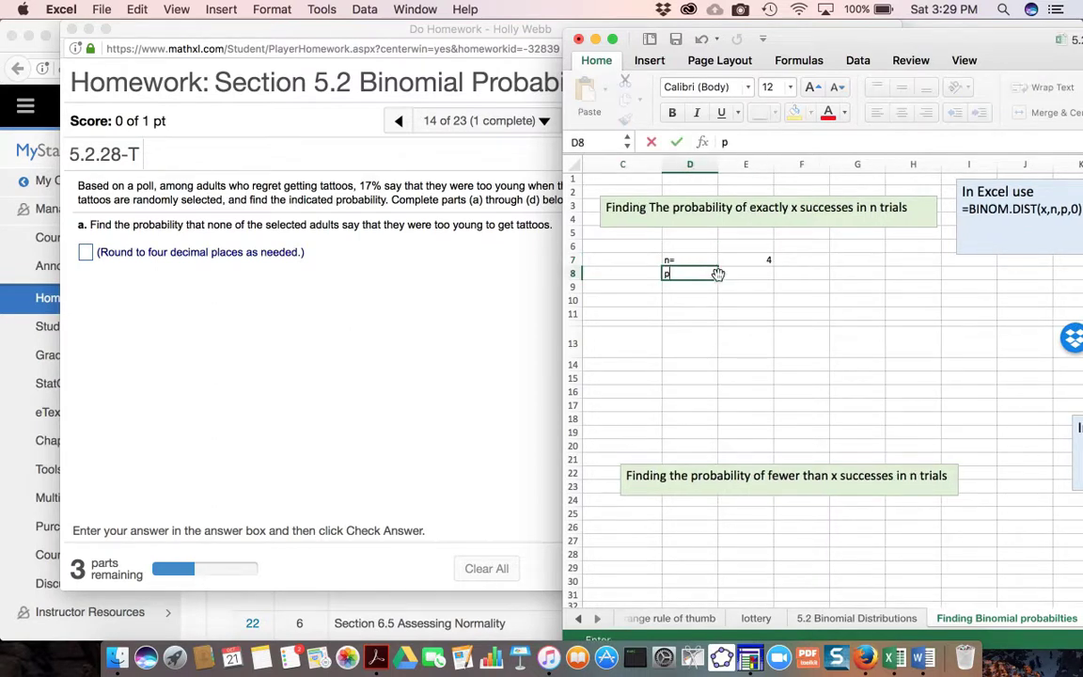
pyautogui.write('=')
pyautogui.click(729, 273)
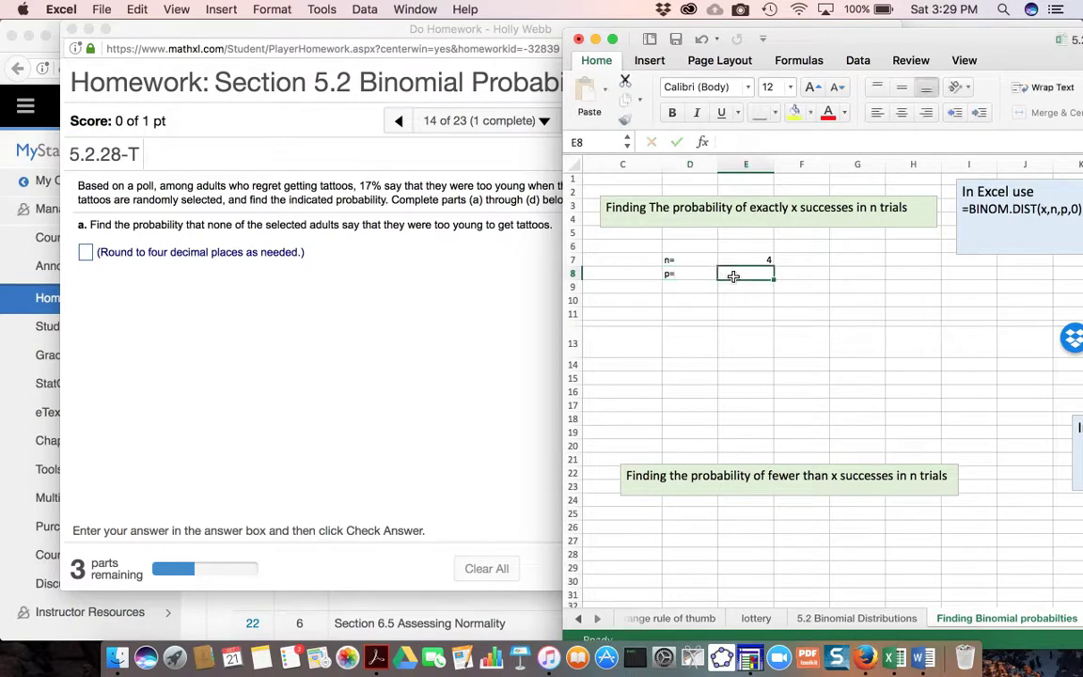
pyautogui.click(444, 328)
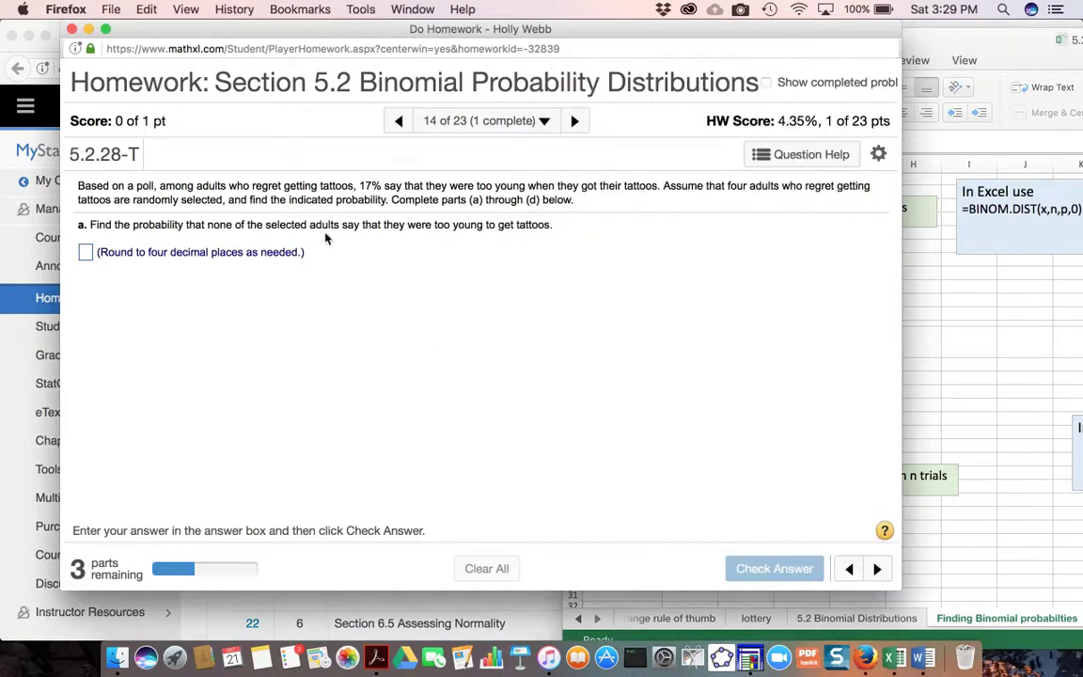
pyautogui.click(975, 327)
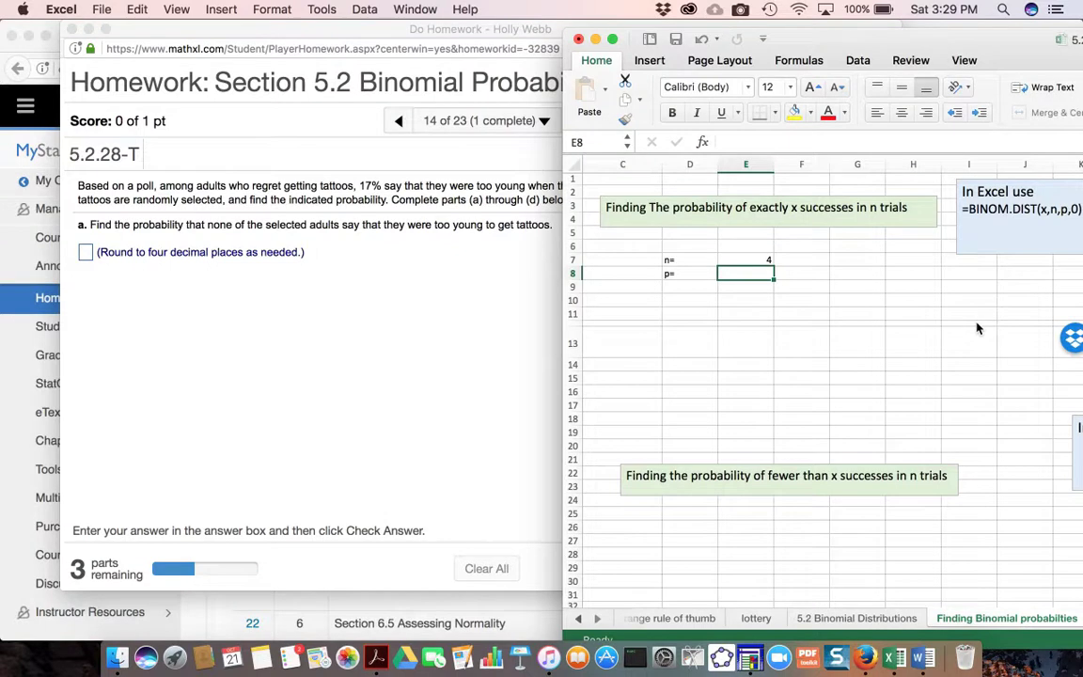
pyautogui.write('0.')
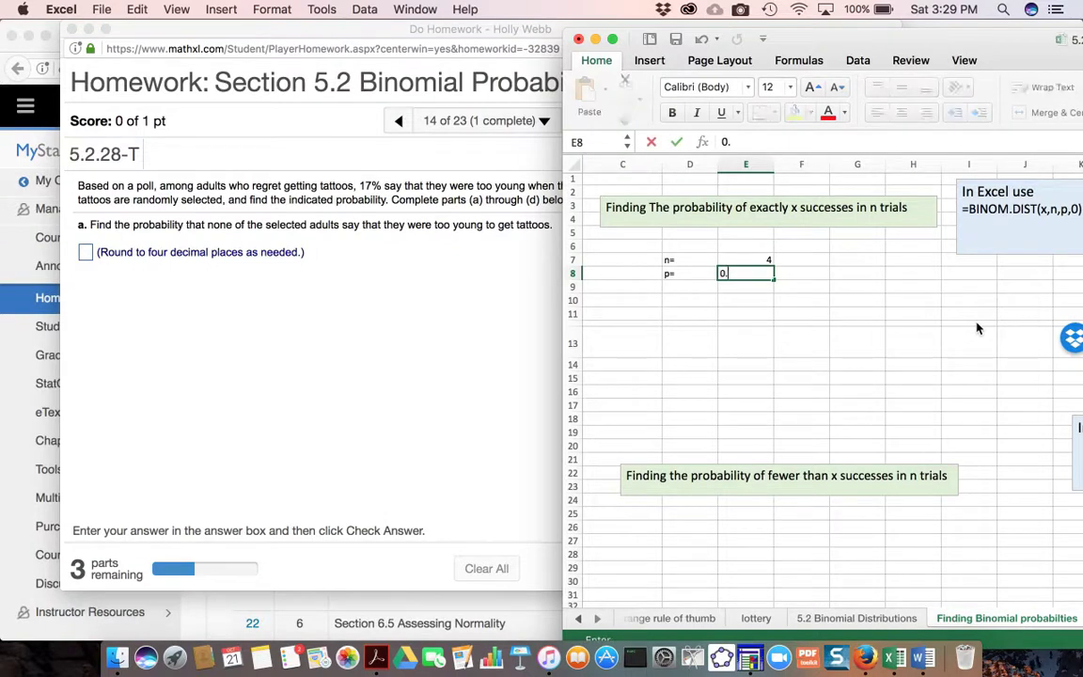
pyautogui.write('17')
# - Check part (a) of the tattoo question, label cell D10 "x=" and enter 0 successes in E10
pyautogui.click(669, 300)
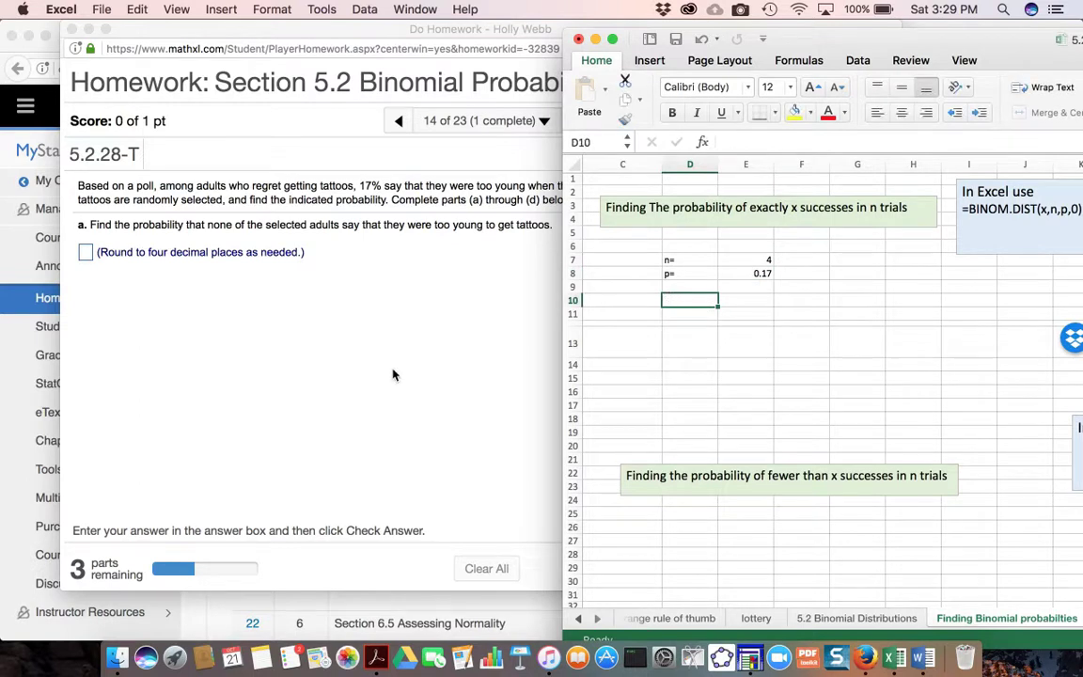
pyautogui.click(357, 338)
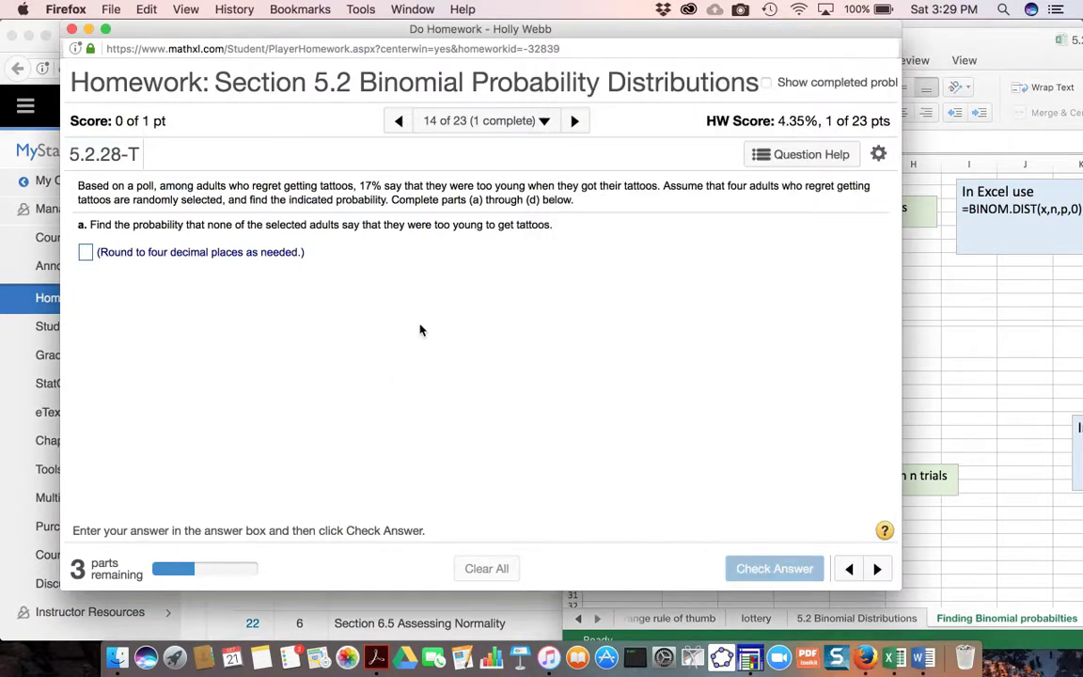
pyautogui.click(955, 315)
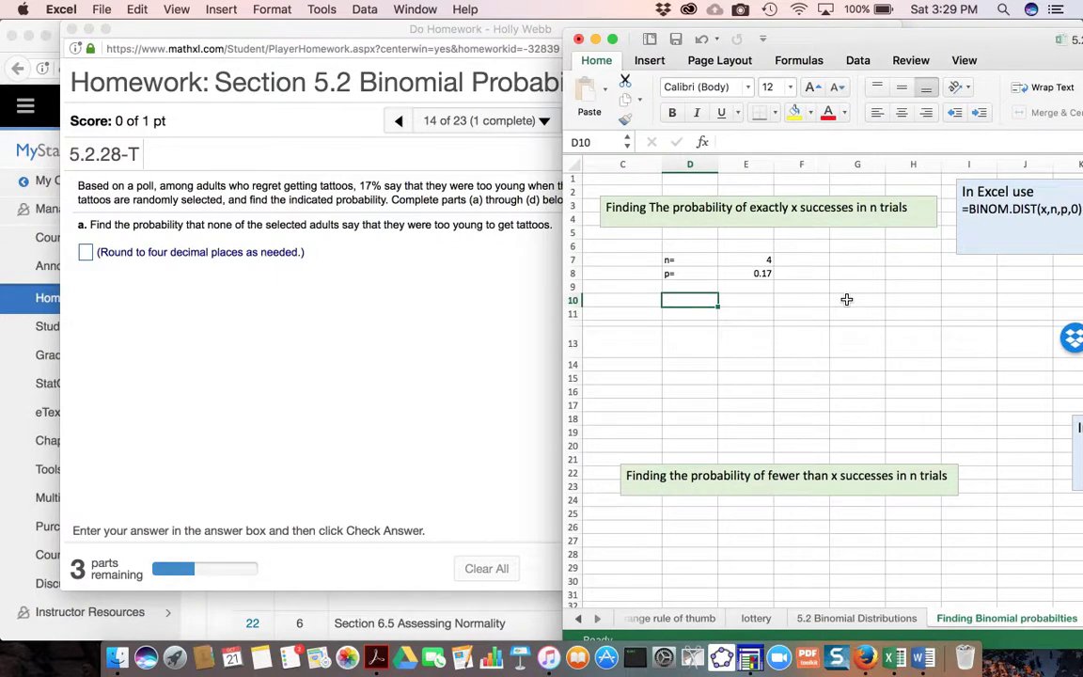
pyautogui.write('x=')
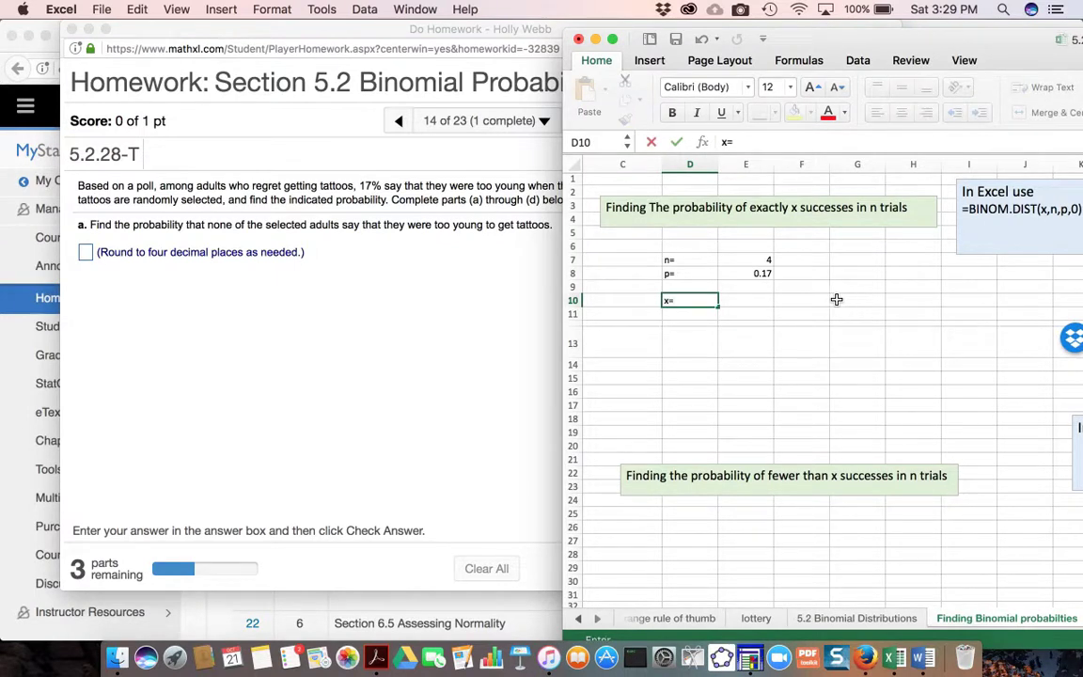
pyautogui.click(755, 302)
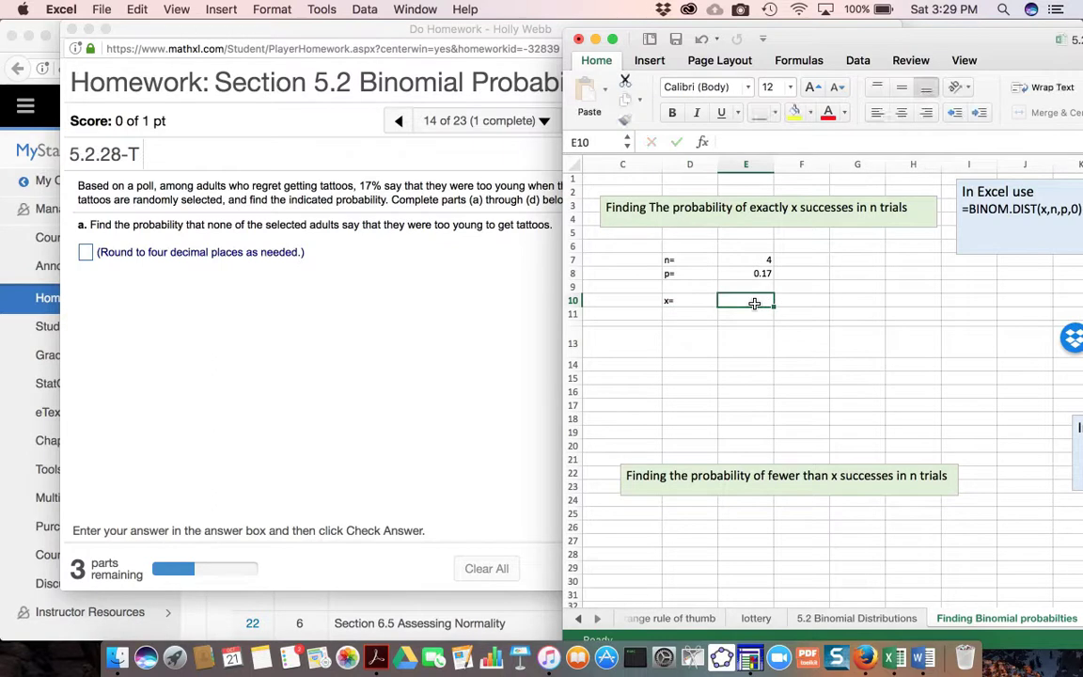
pyautogui.write('0')
# - Enter =BINOM.DIST(E10,E7,E8,0) in D11 to calculate the probability of exactly x successes for part (a)
pyautogui.click(685, 318)
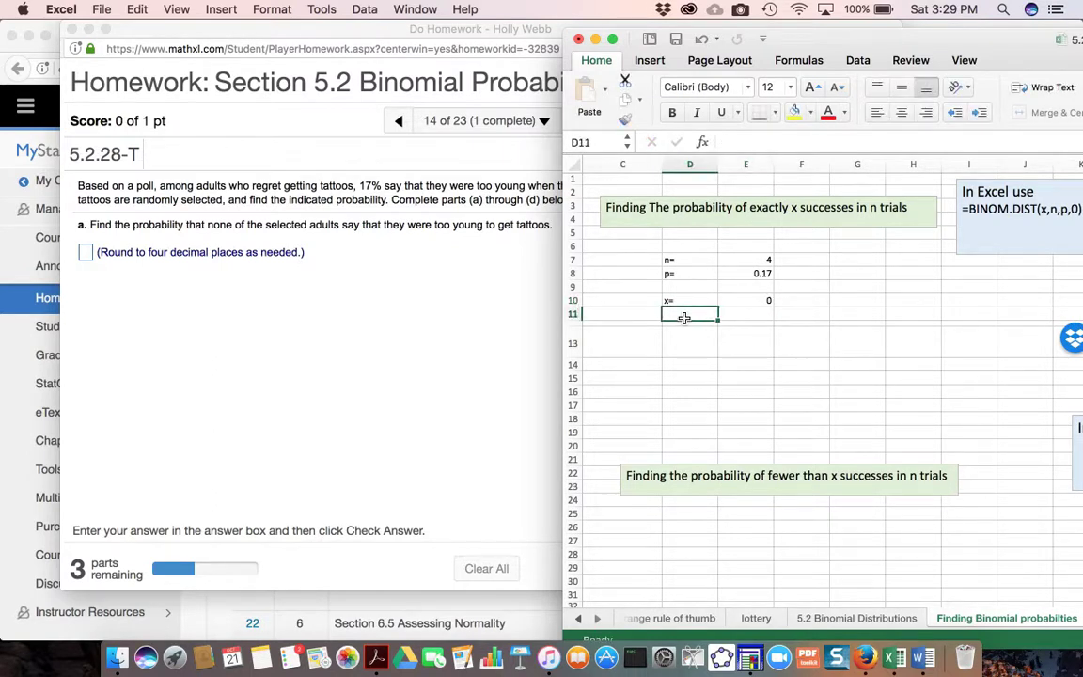
pyautogui.write('=b')
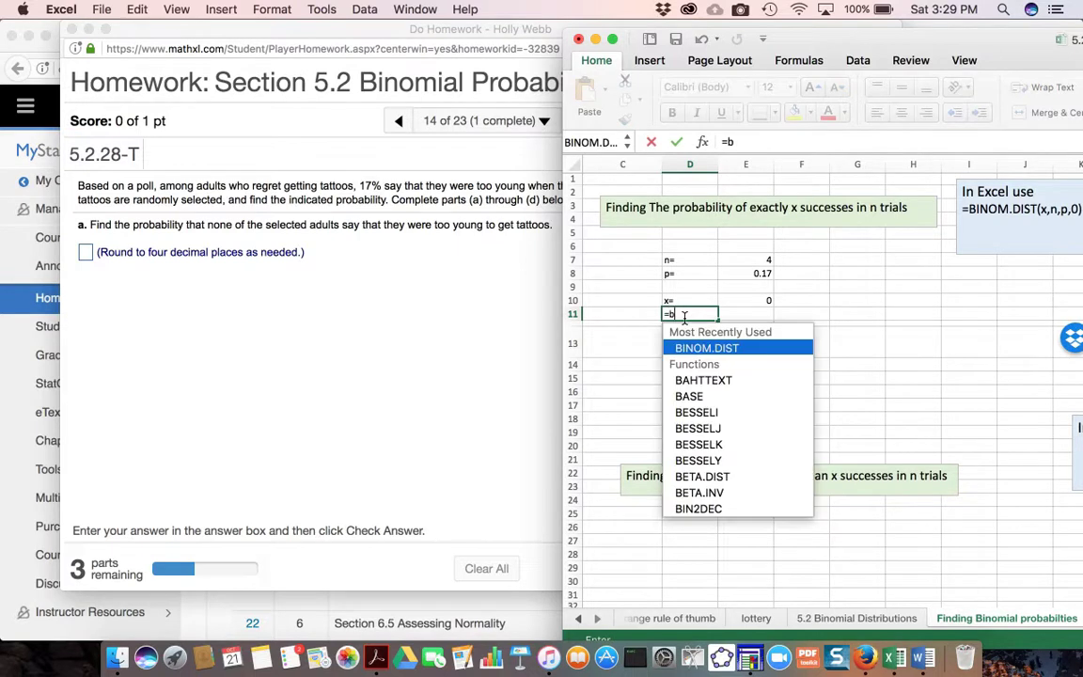
pyautogui.write('in')
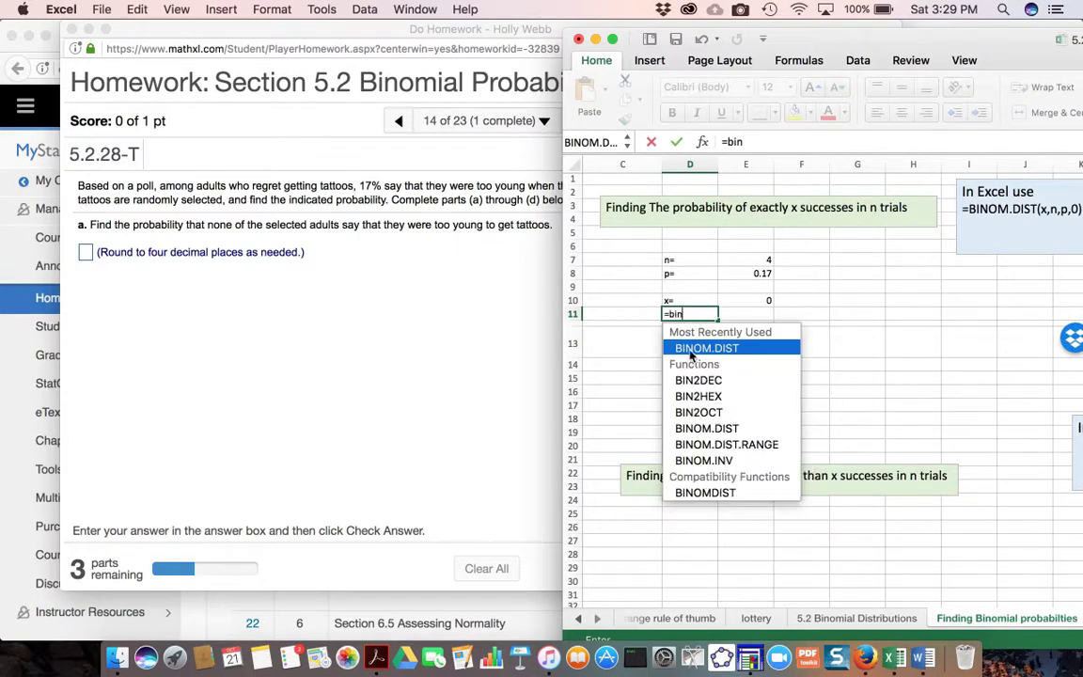
pyautogui.doubleClick(696, 348)
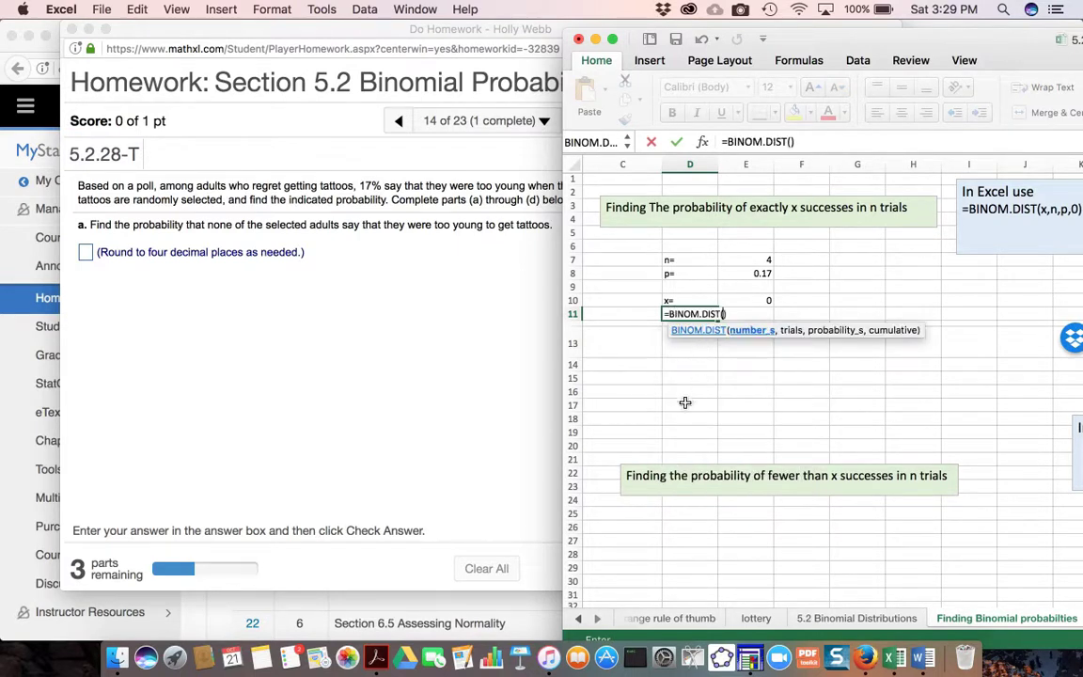
pyautogui.click(768, 300)
pyautogui.write(',')
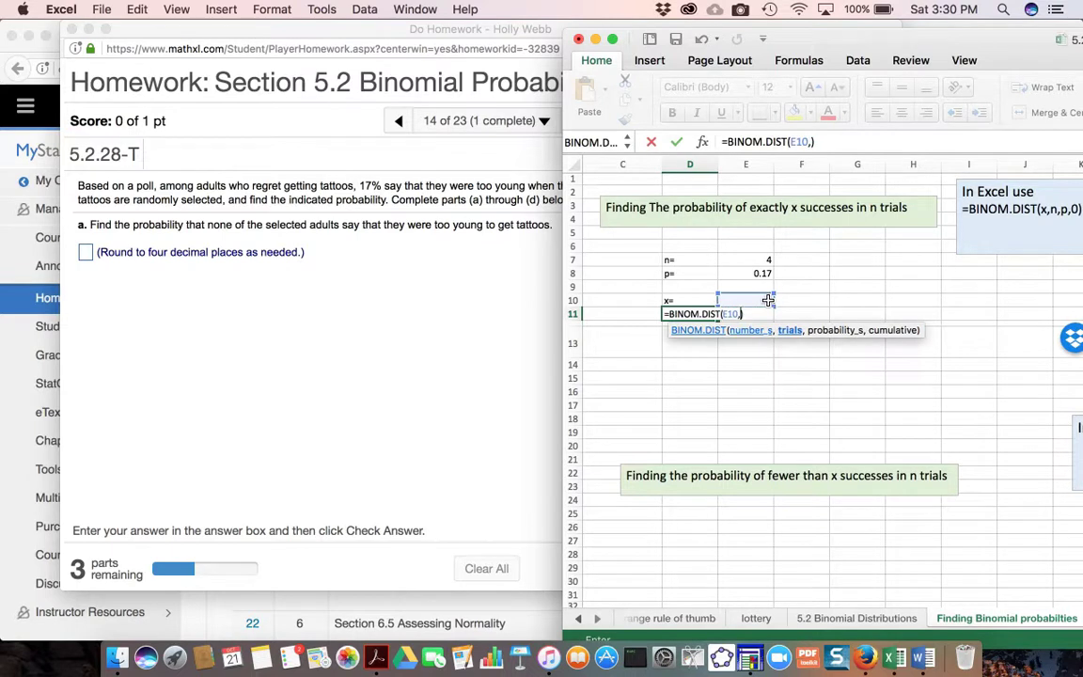
pyautogui.click(766, 261)
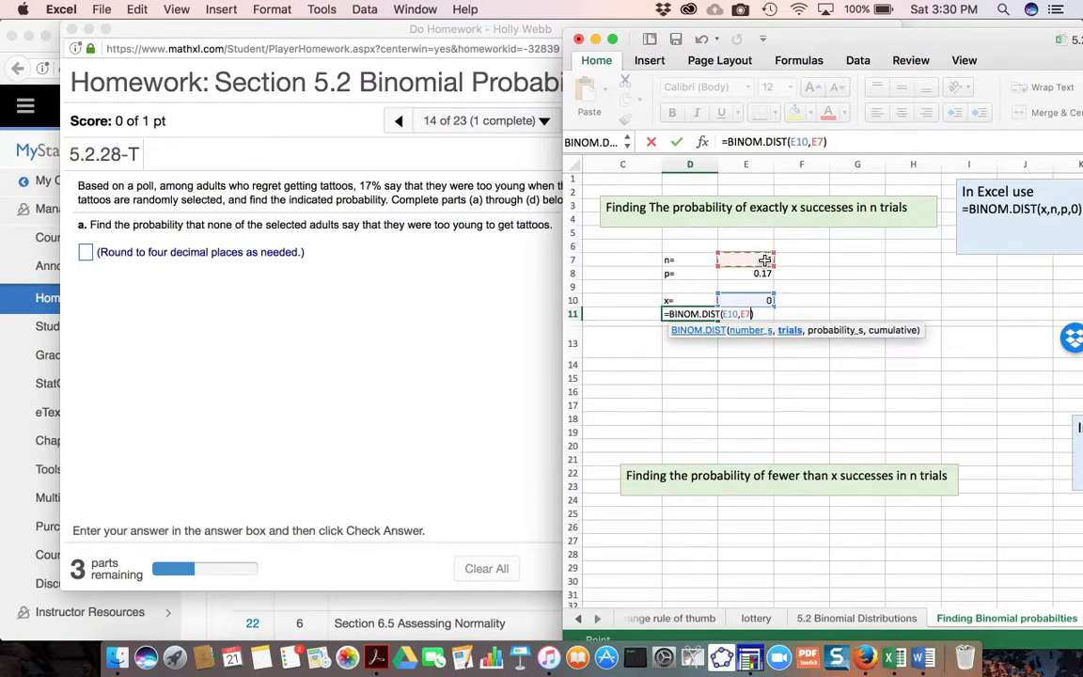
pyautogui.write(',')
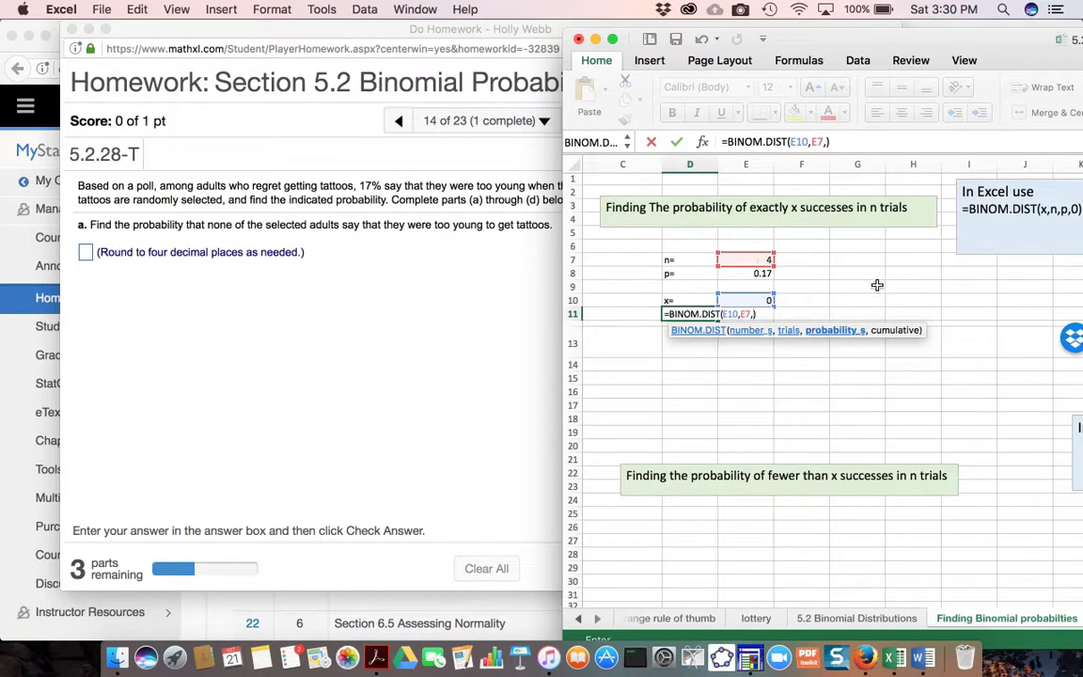
pyautogui.click(762, 273)
pyautogui.write(',0')
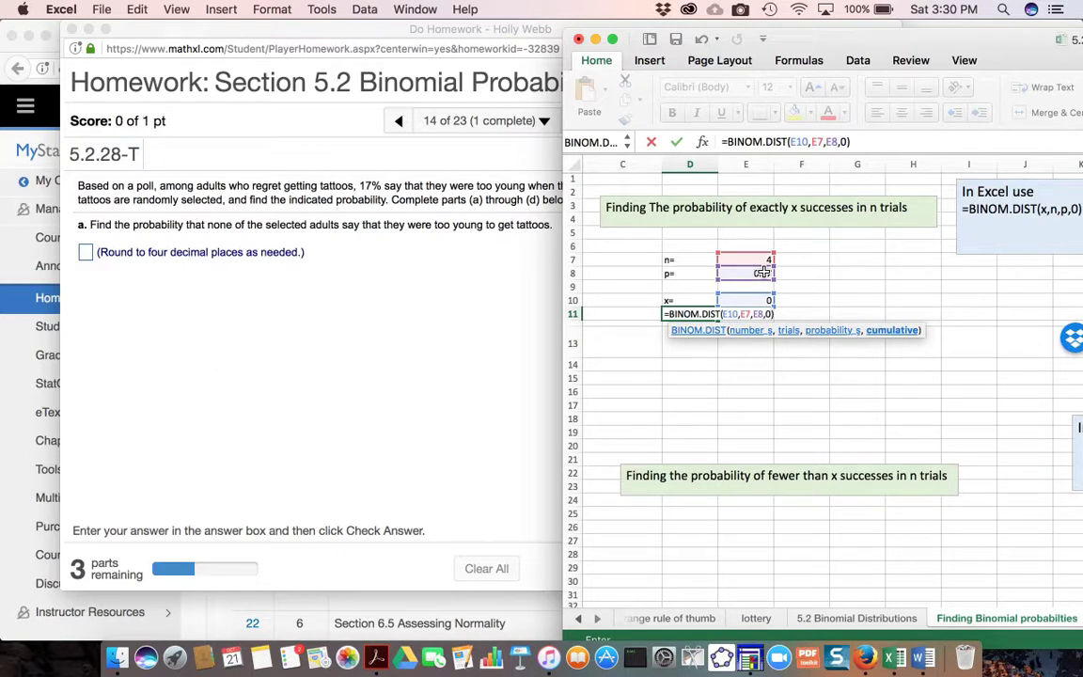
pyautogui.press('Return')
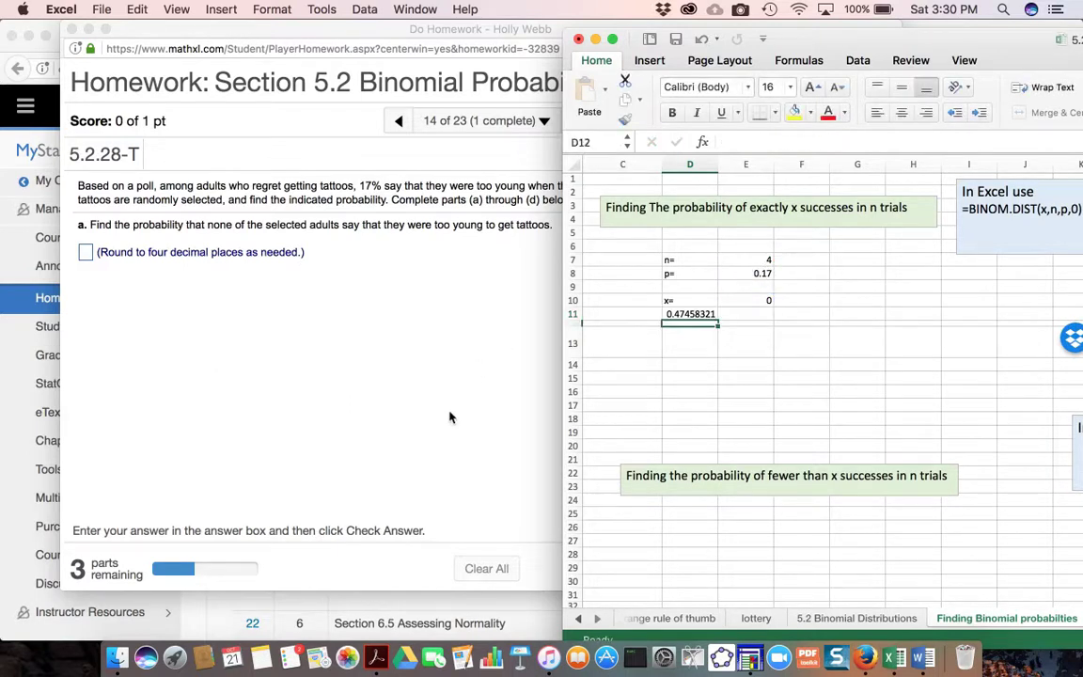
# - Switch to the homework in Firefox, submit .4746 as the answer to part (a) of the tattoo question and dismiss the feedback
pyautogui.click(368, 382)
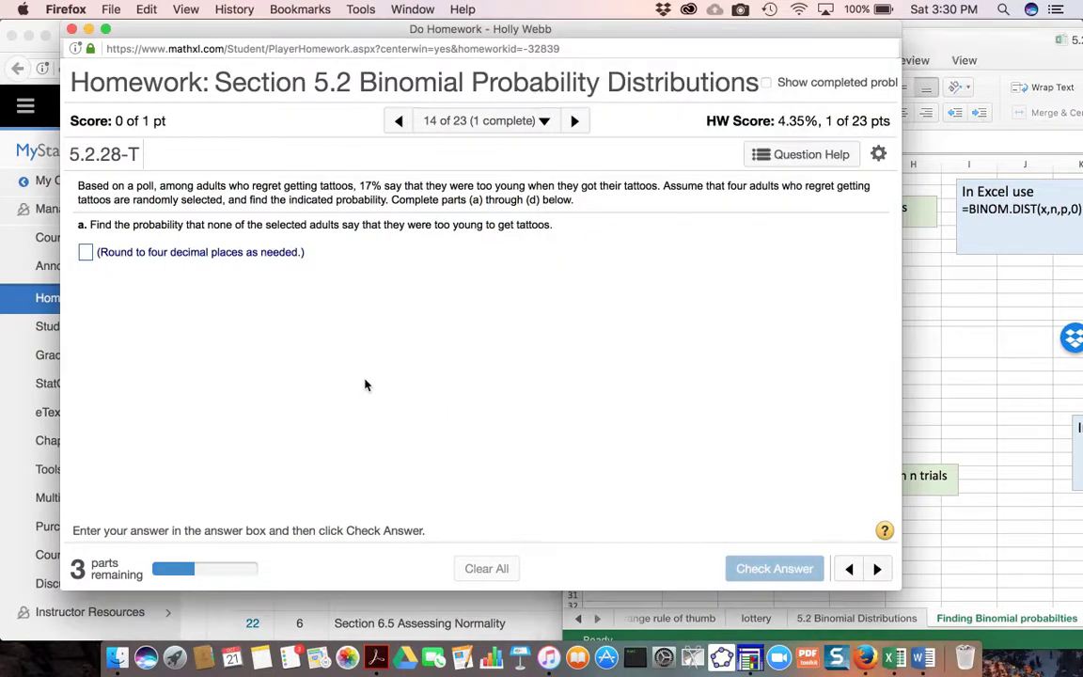
pyautogui.click(942, 330)
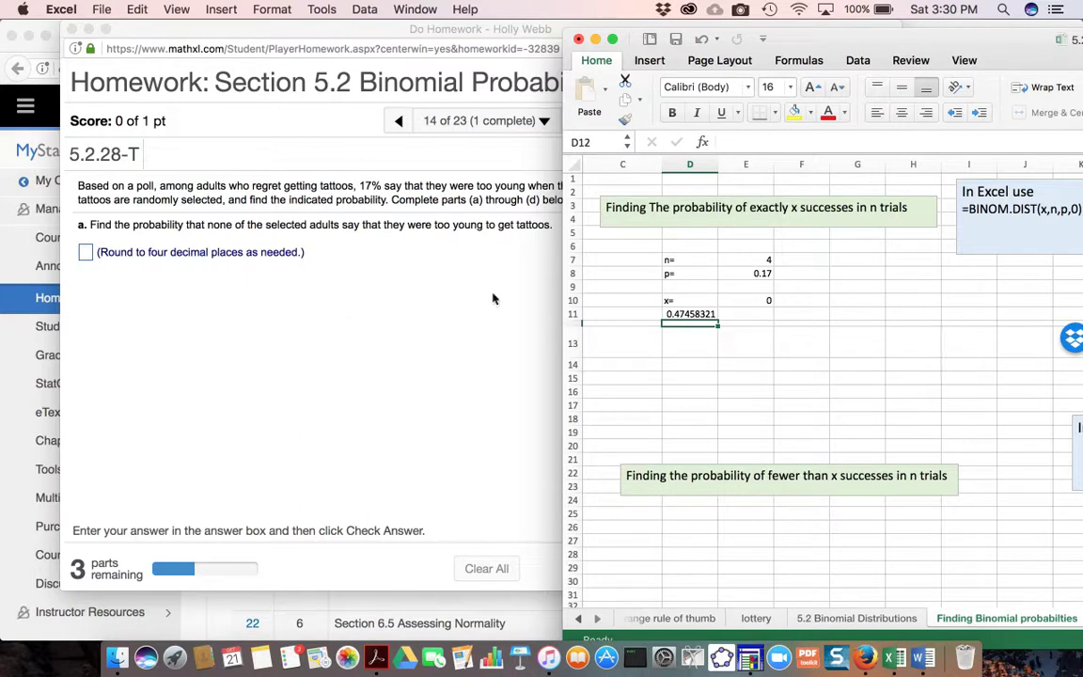
pyautogui.click(84, 254)
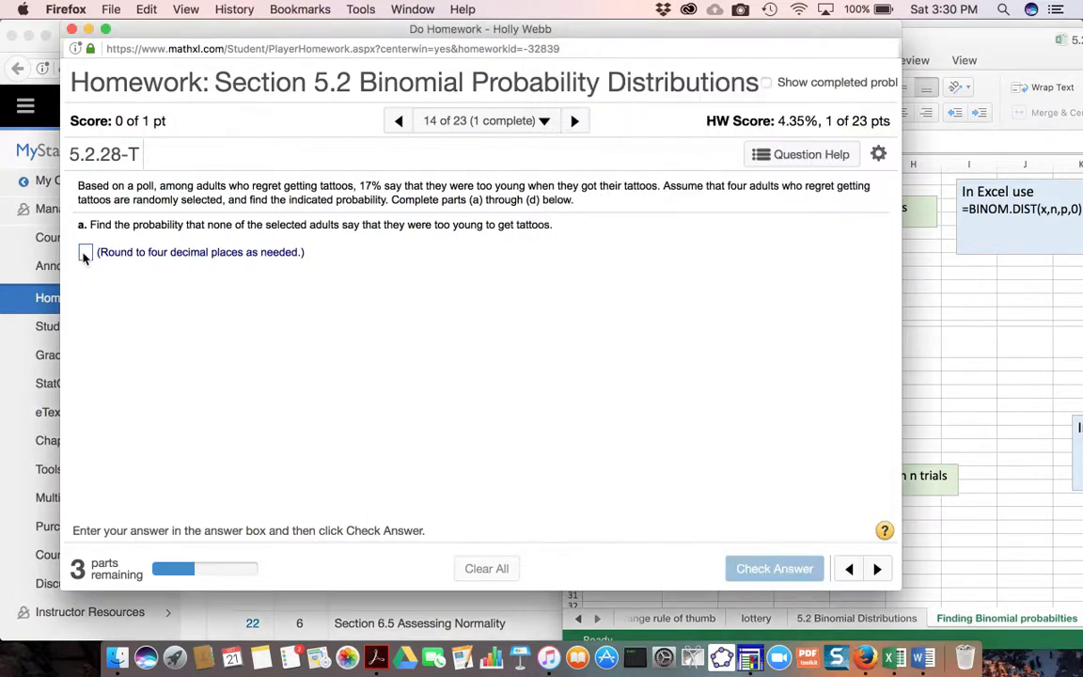
pyautogui.write('.746')
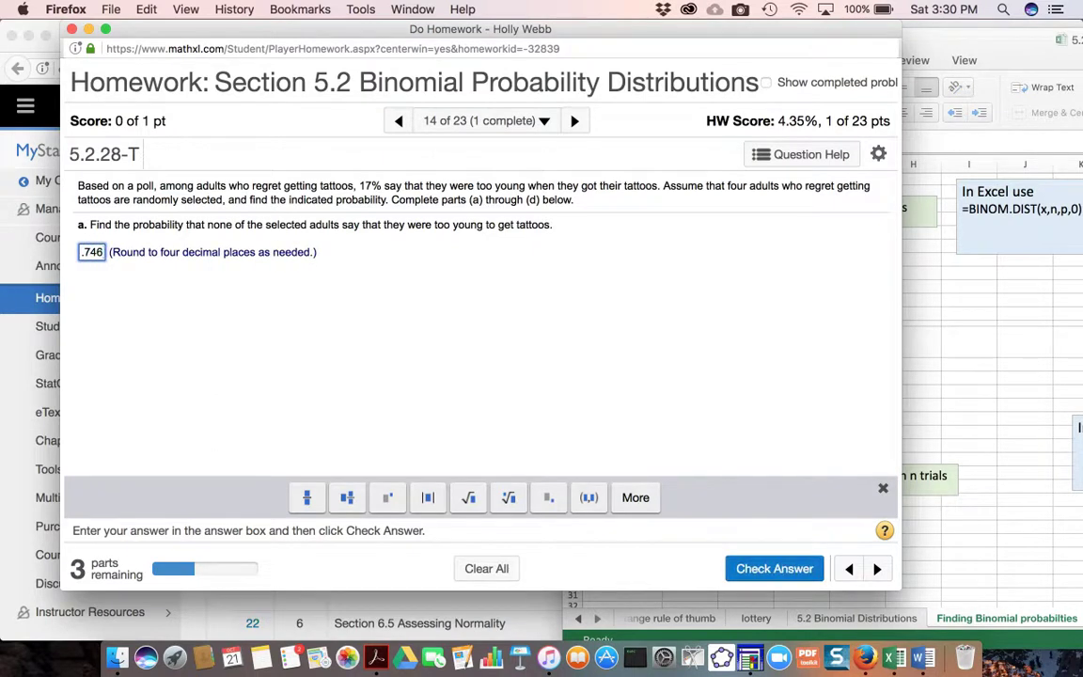
pyautogui.press('BackSpace')
pyautogui.press('BackSpace')
pyautogui.press('BackSpace')
pyautogui.press('BackSpace')
pyautogui.write('.474')
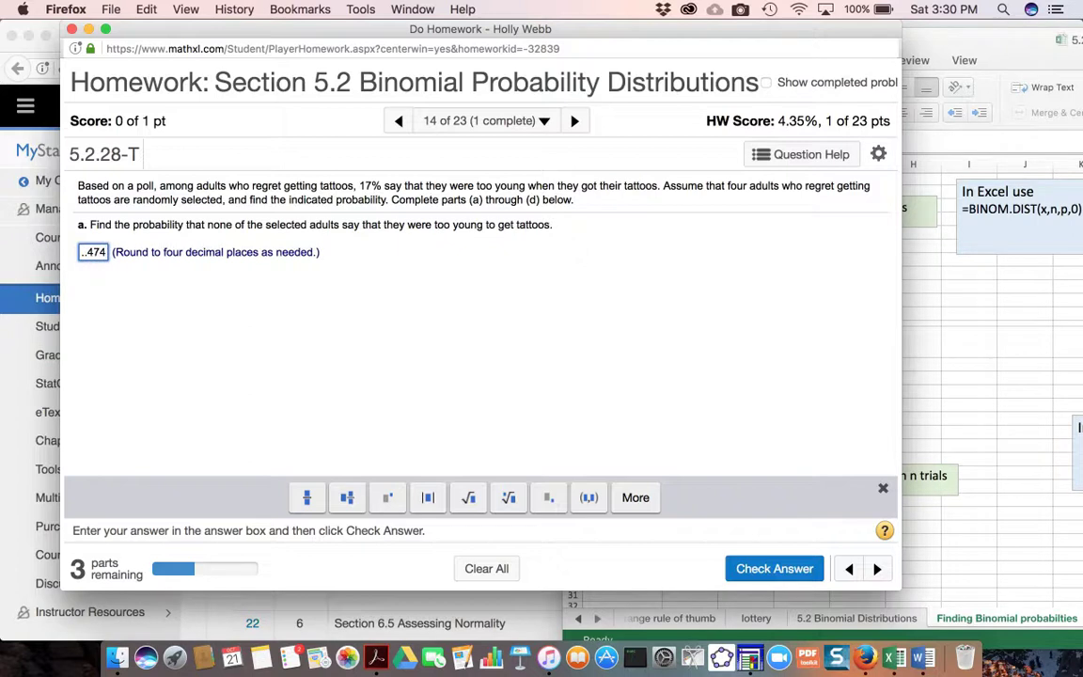
pyautogui.write('6')
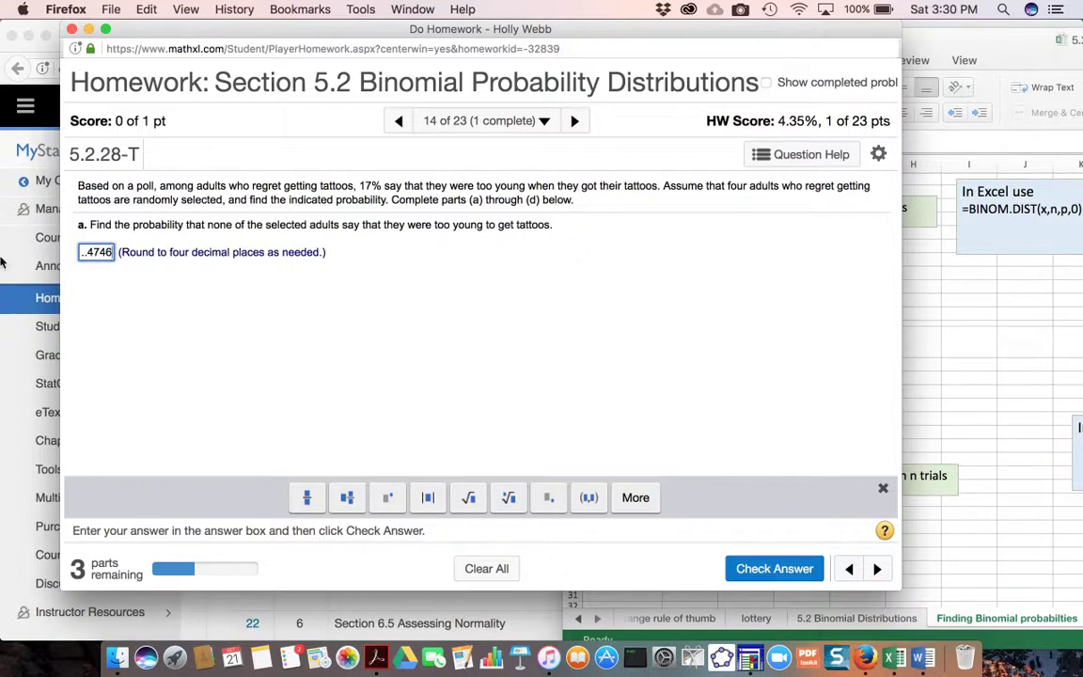
pyautogui.press('Return')
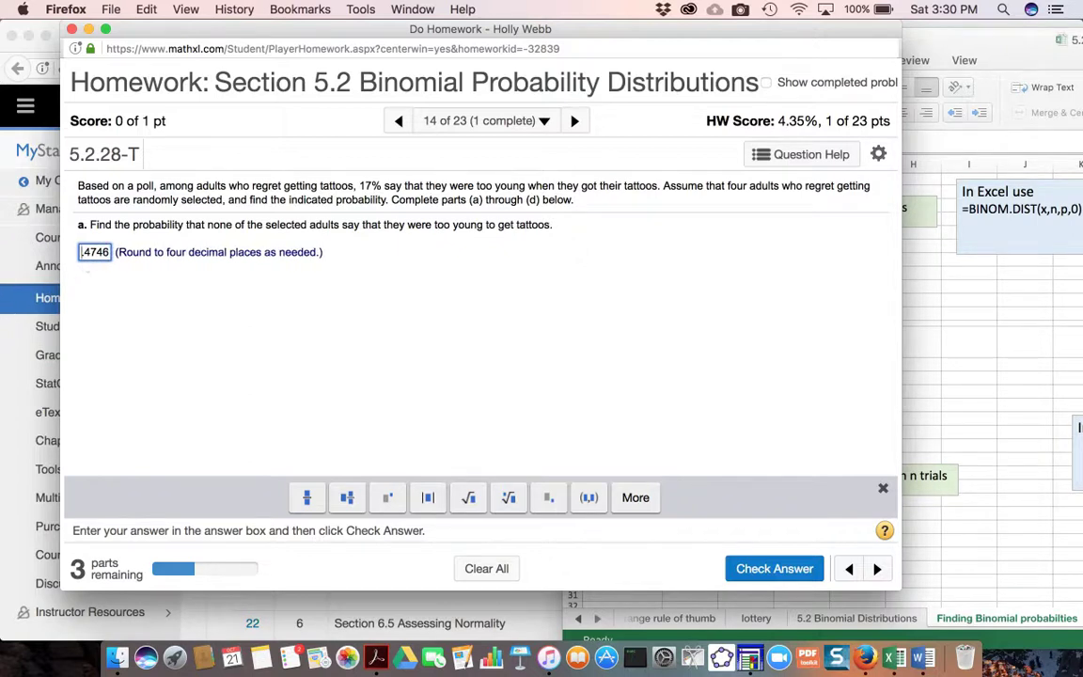
pyautogui.click(477, 391)
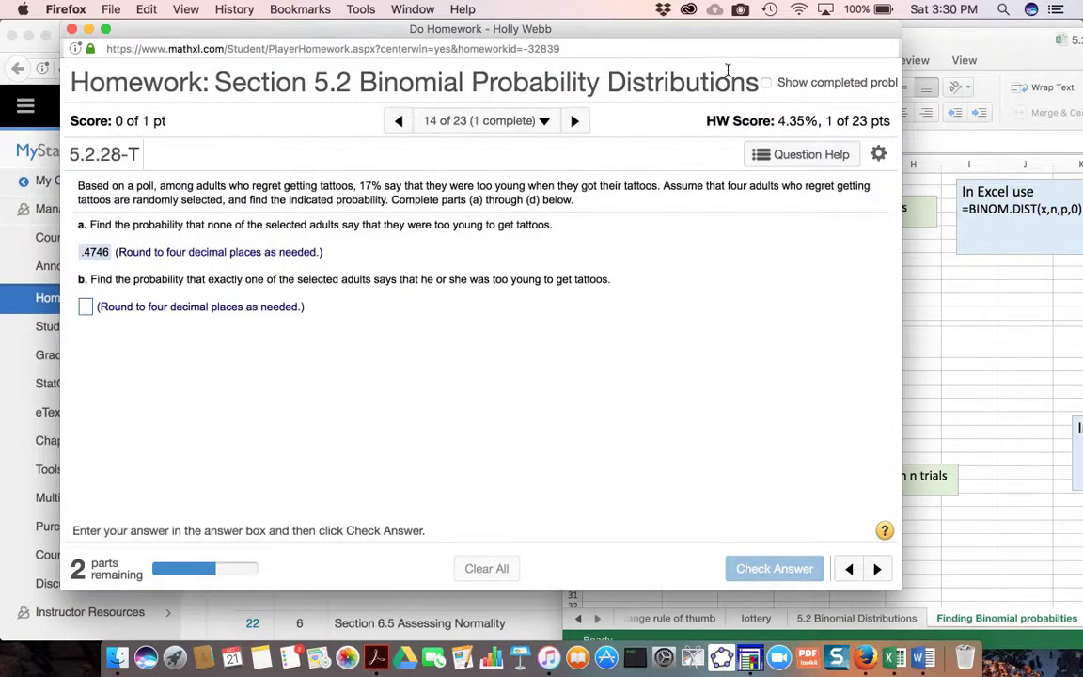
pyautogui.click(741, 9)
pyautogui.click(746, 46)
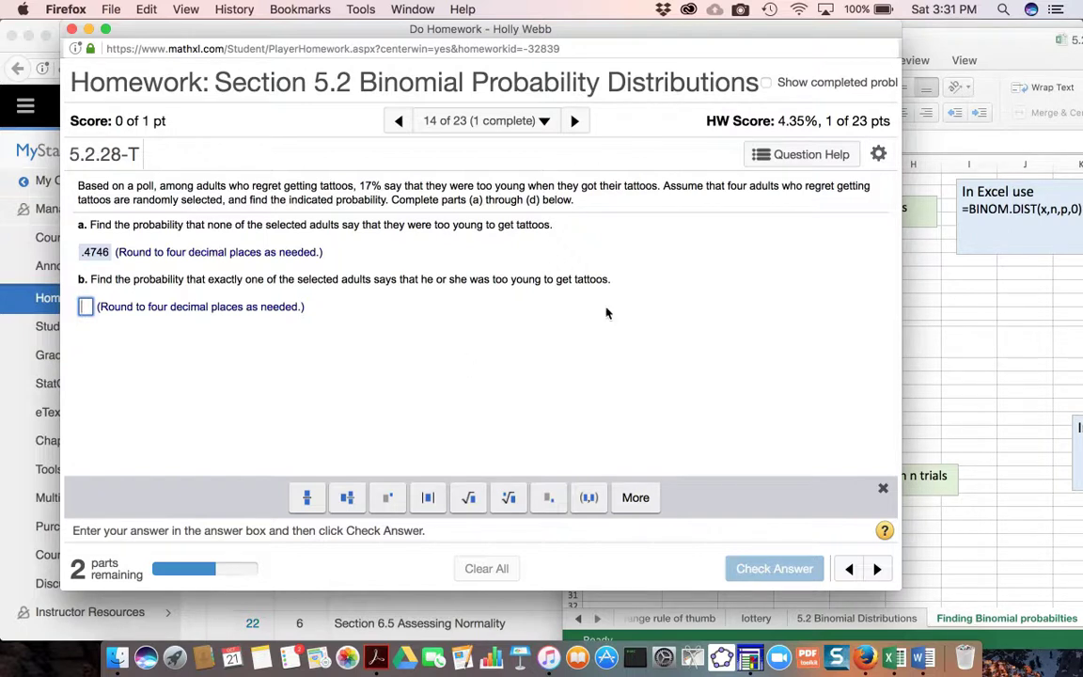
# - Switch to Excel, set the number of successes x in E10 to 1 for part (b) and select the probability in D11
pyautogui.click(841, 320)
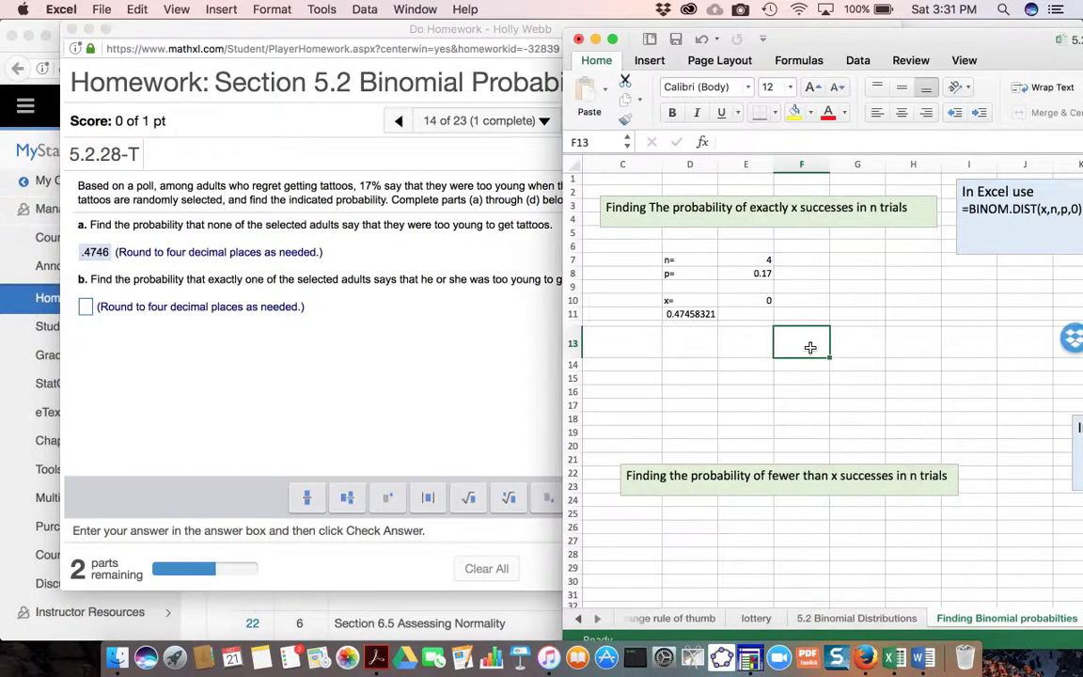
pyautogui.click(704, 315)
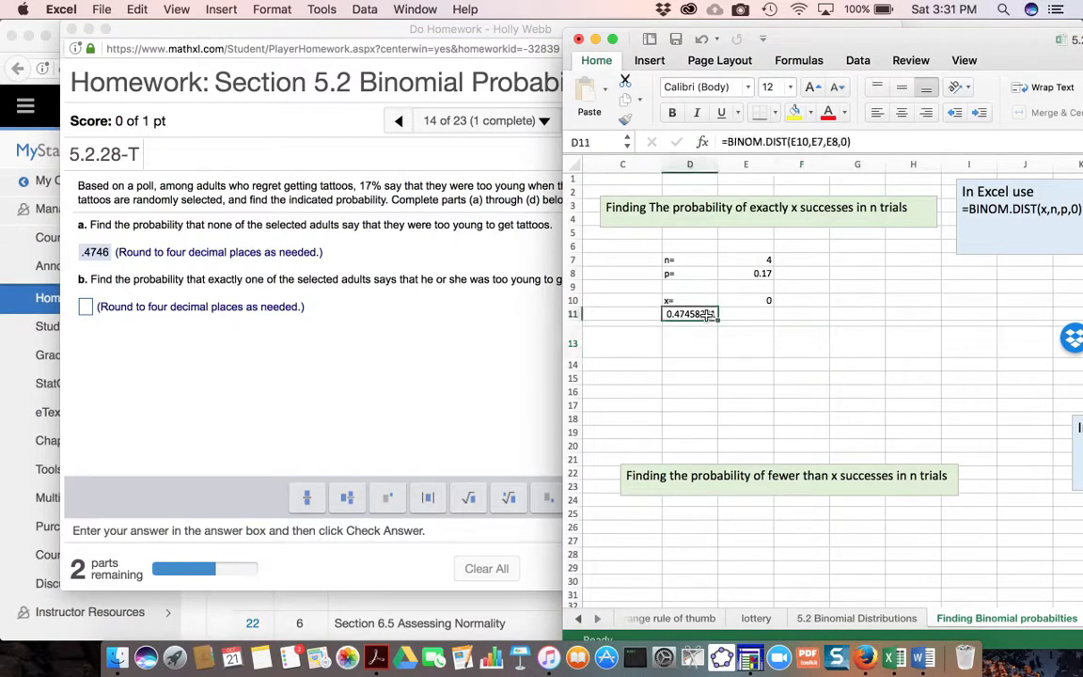
pyautogui.doubleClick(693, 315)
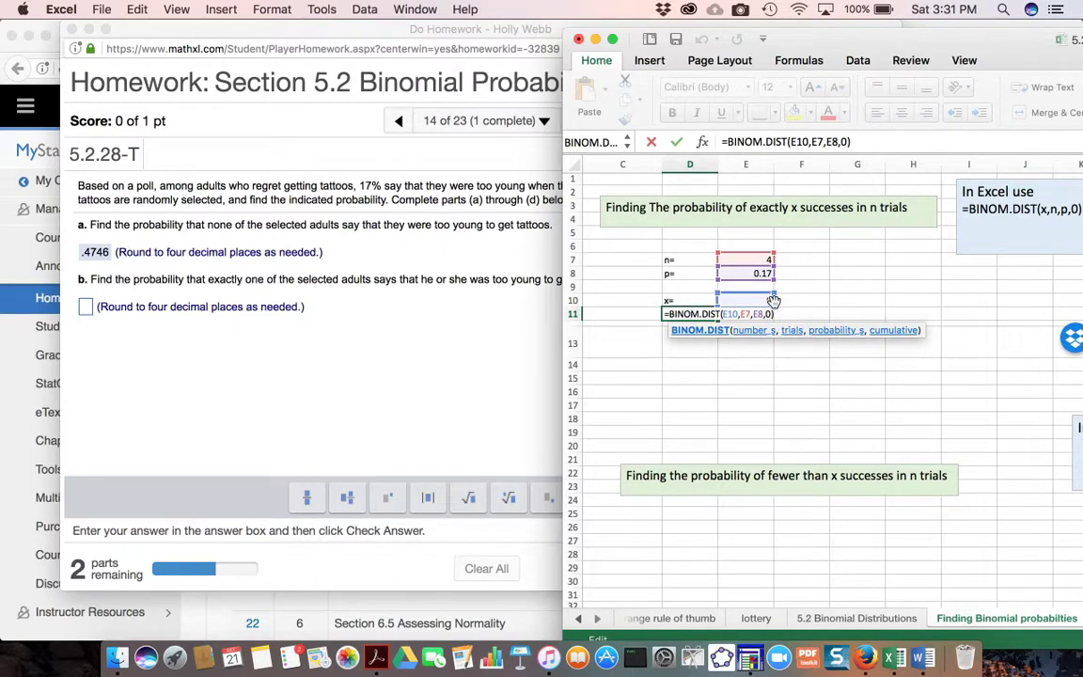
pyautogui.click(764, 300)
pyautogui.write('1')
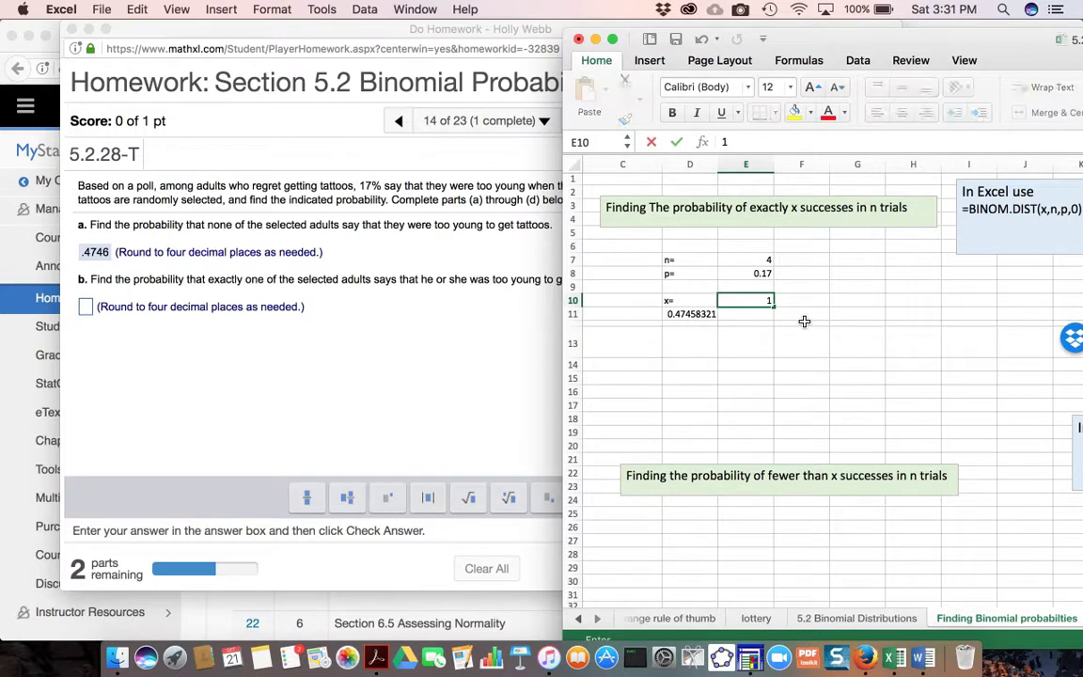
pyautogui.press('Return')
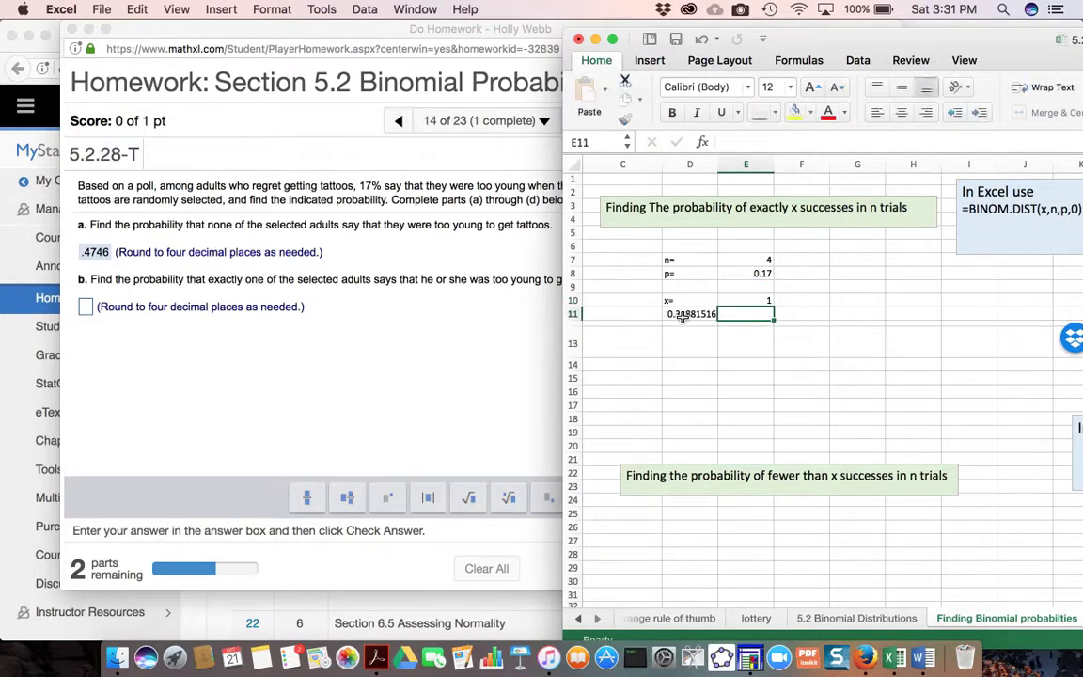
pyautogui.press('Left')
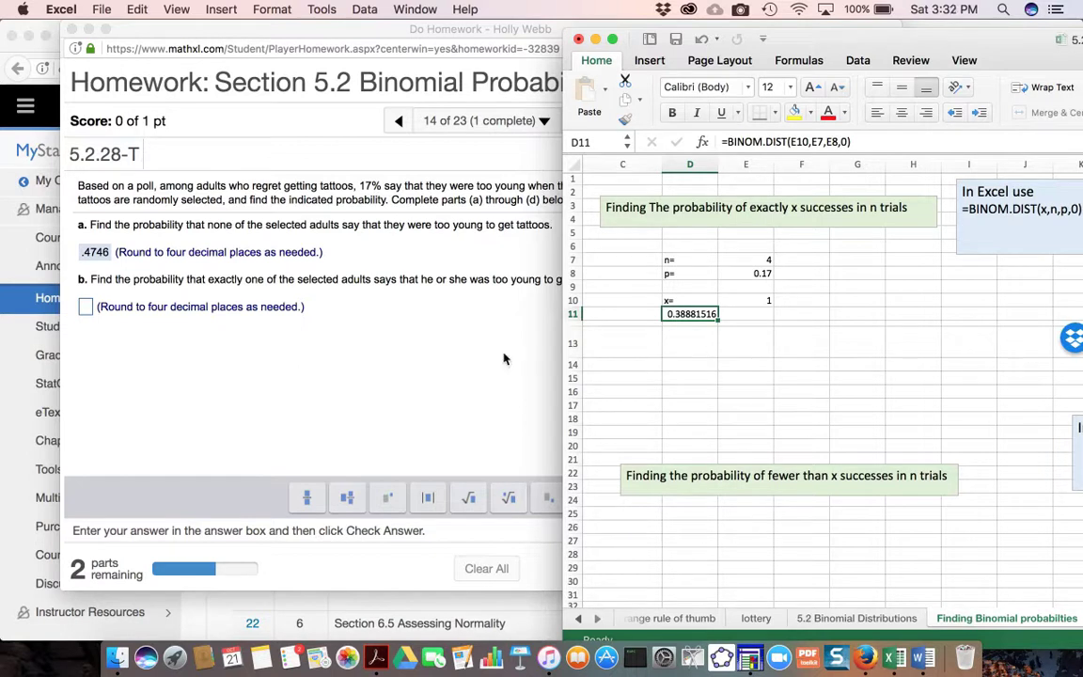
# - Switch to the homework in Firefox, submit .3888 as the answer to part (b) and dismiss the feedback
pyautogui.click(85, 309)
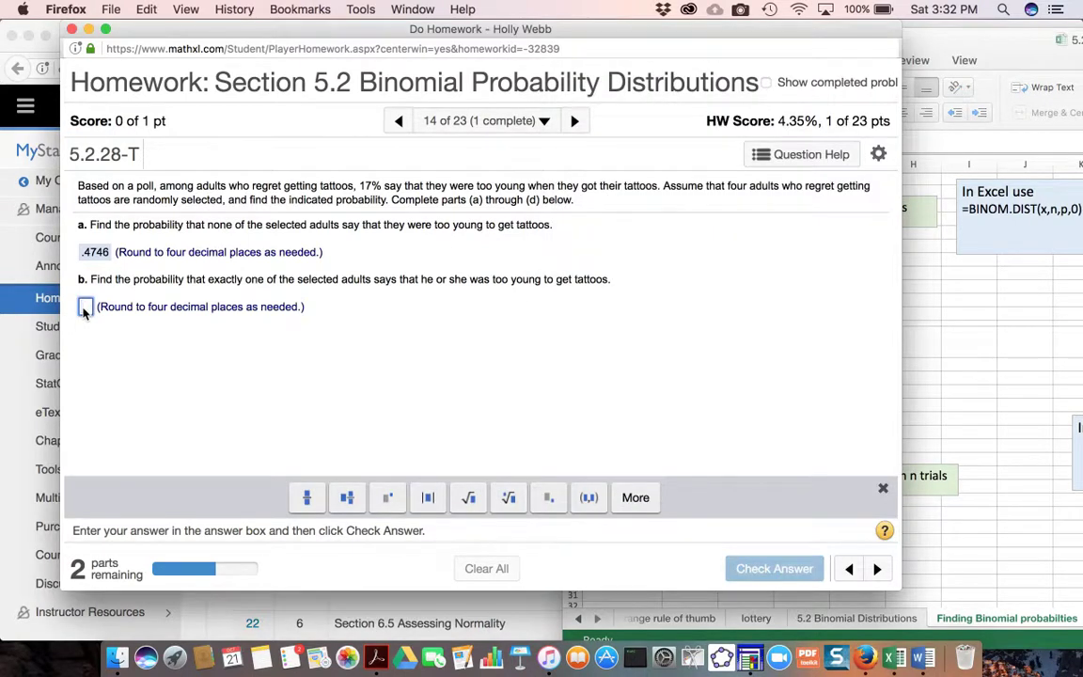
pyautogui.click(84, 309)
pyautogui.write('.3888')
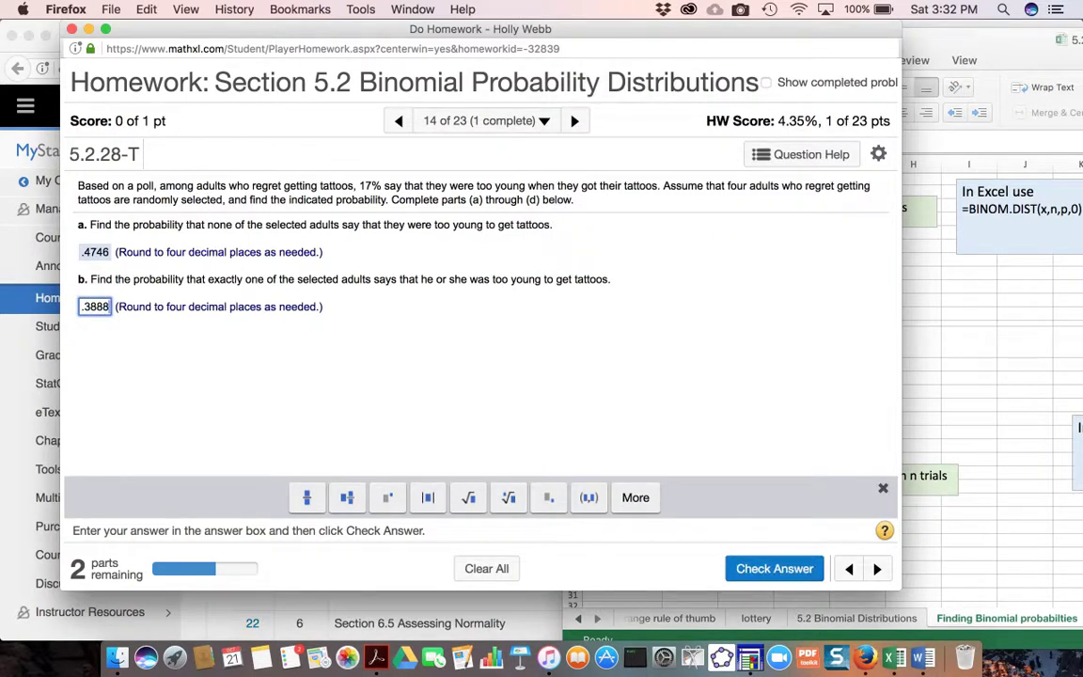
pyautogui.press('Return')
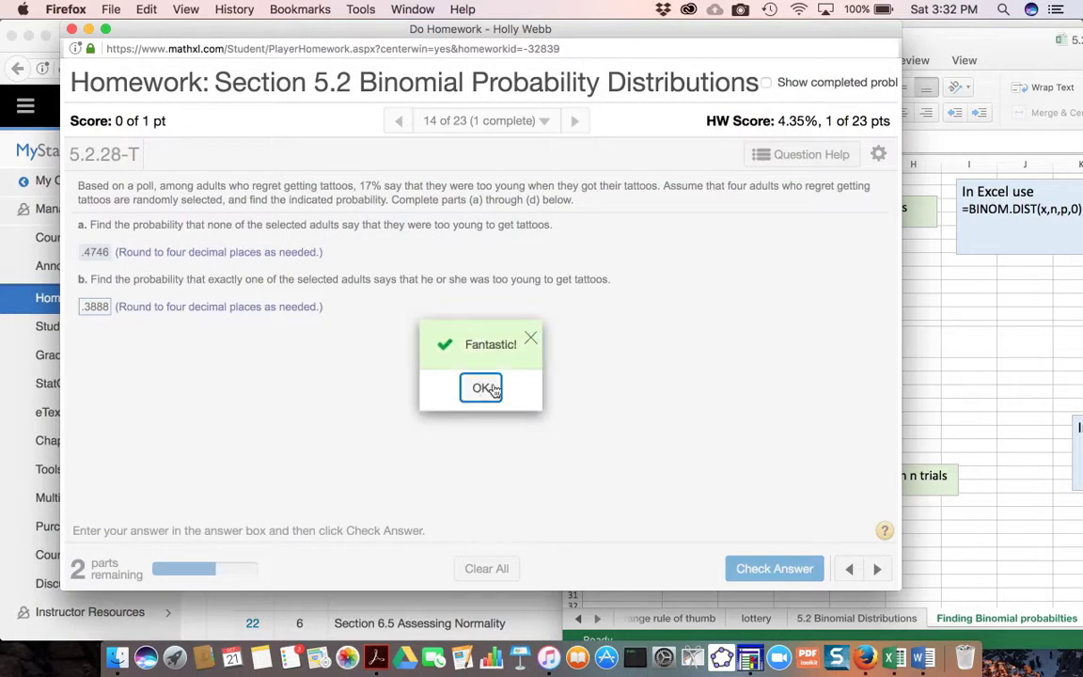
pyautogui.click(481, 389)
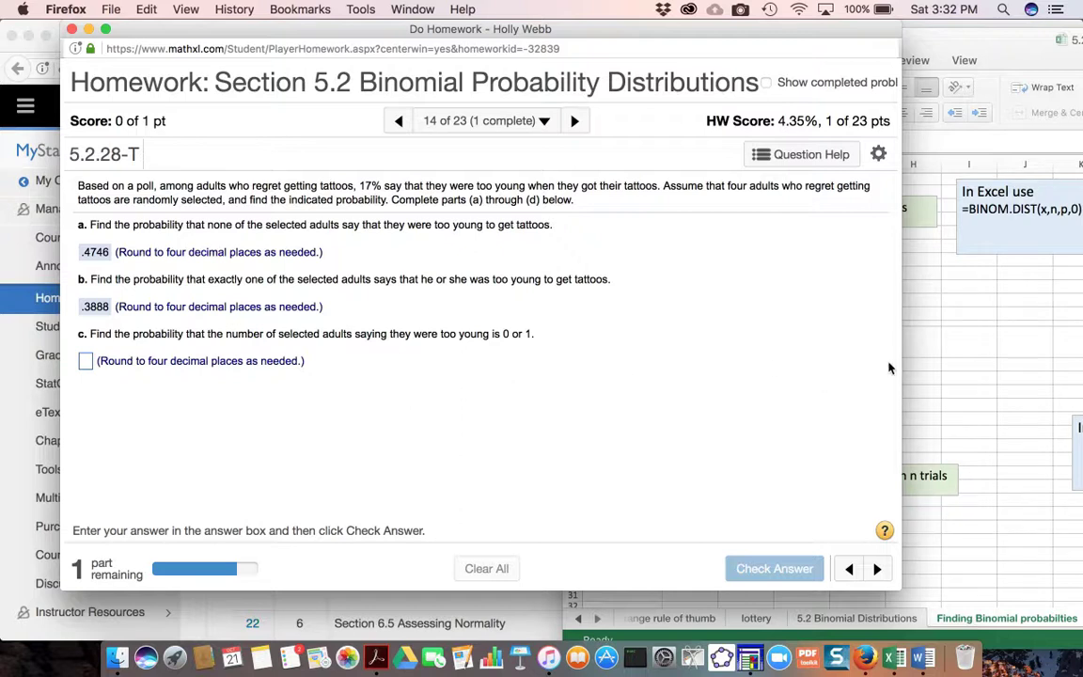
# - Switch to Excel, find the section on the probability of x or fewer and clear the old results in G67 and G68
pyautogui.click(1012, 381)
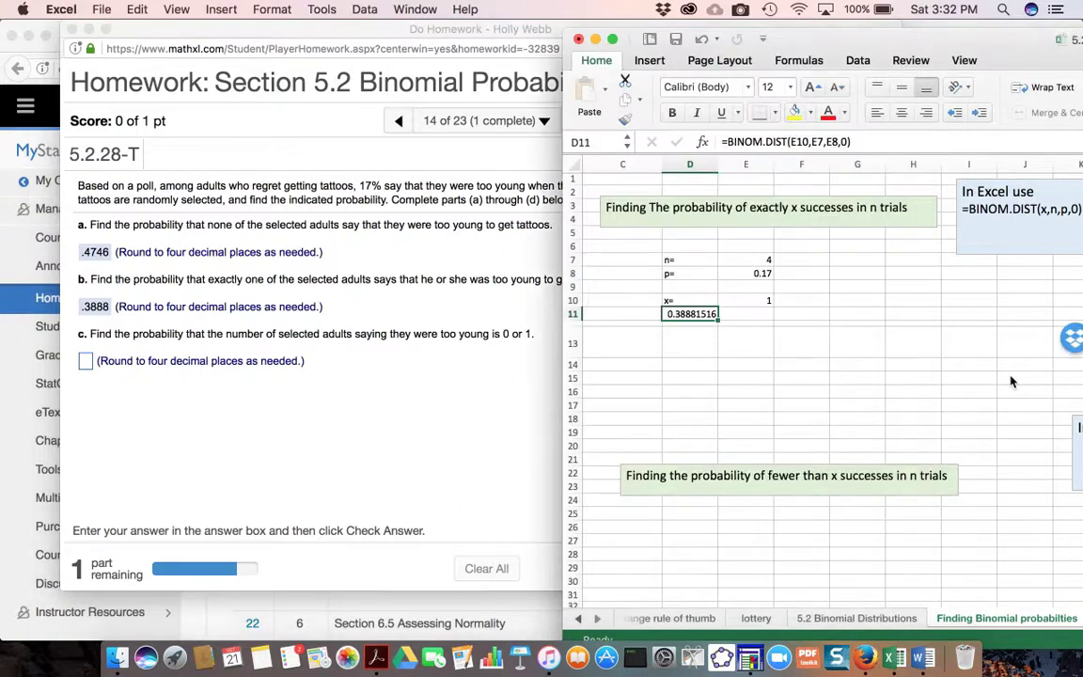
pyautogui.scroll(-9, 944, 458)
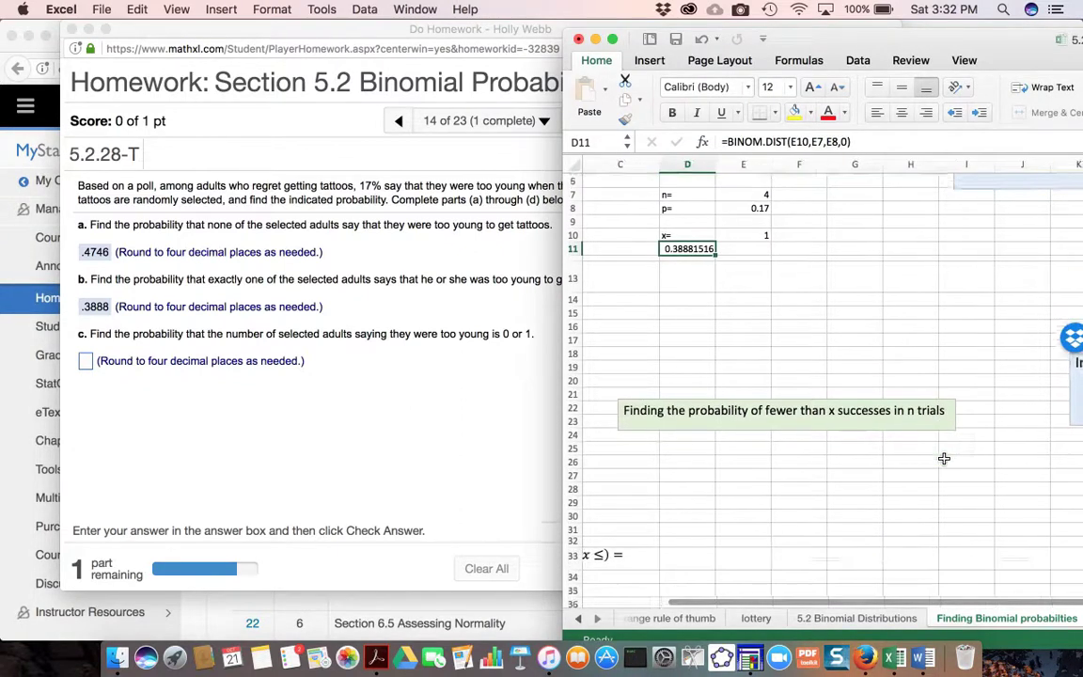
pyautogui.scroll(-3, 944, 458)
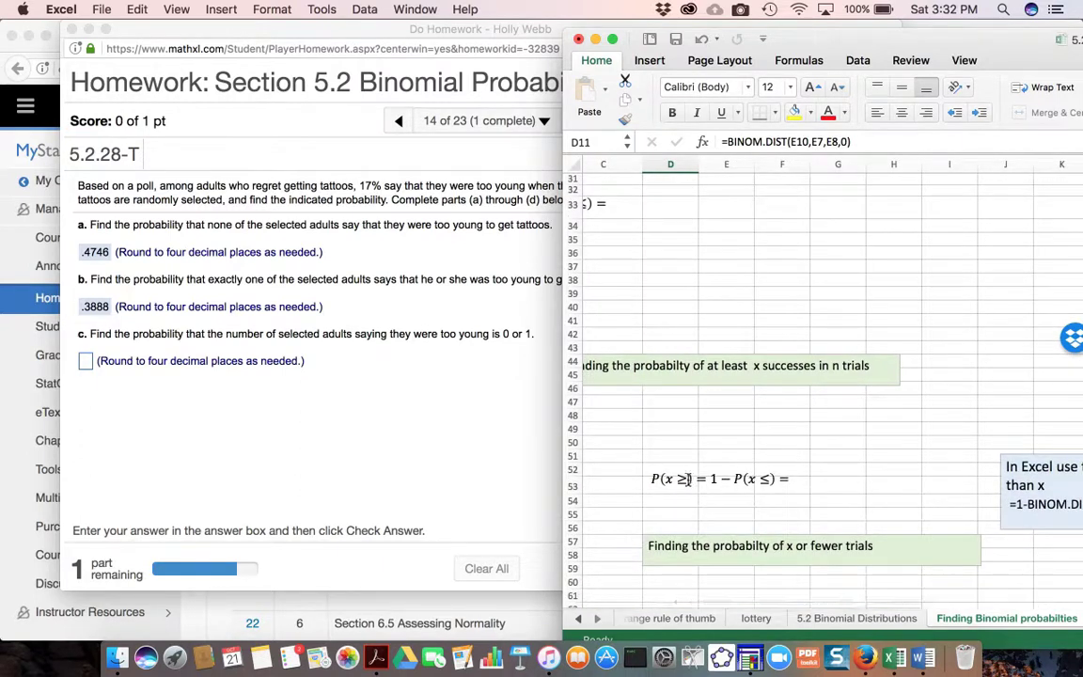
pyautogui.scroll(-5, 690, 480)
pyautogui.scroll(-2, 689, 480)
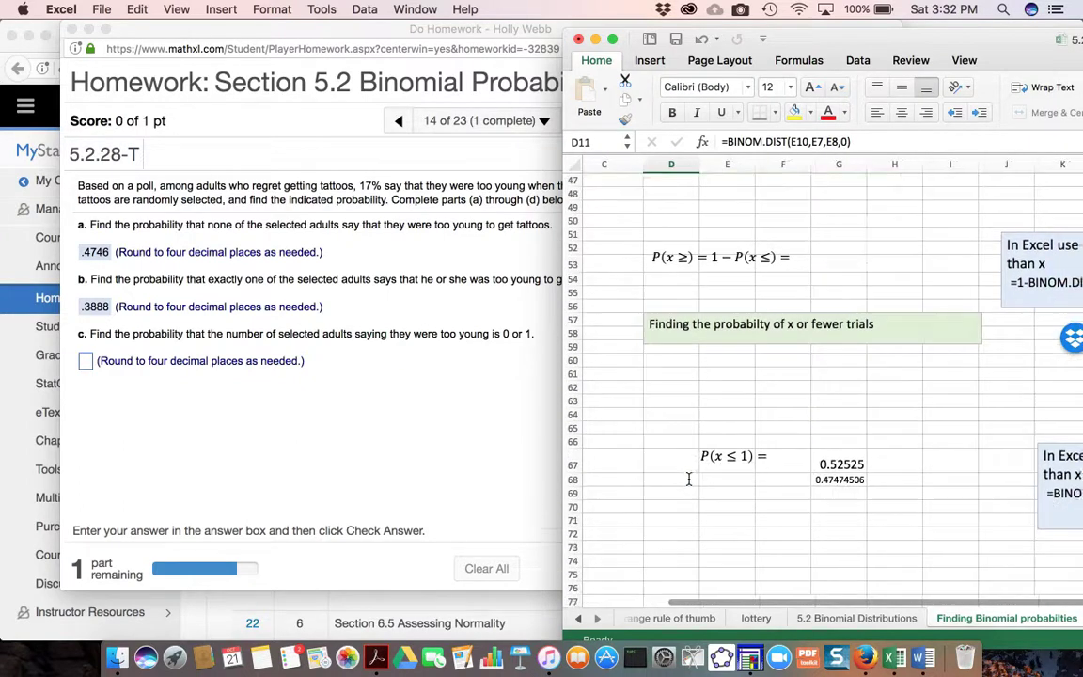
pyautogui.click(845, 440)
pyautogui.press('Delete')
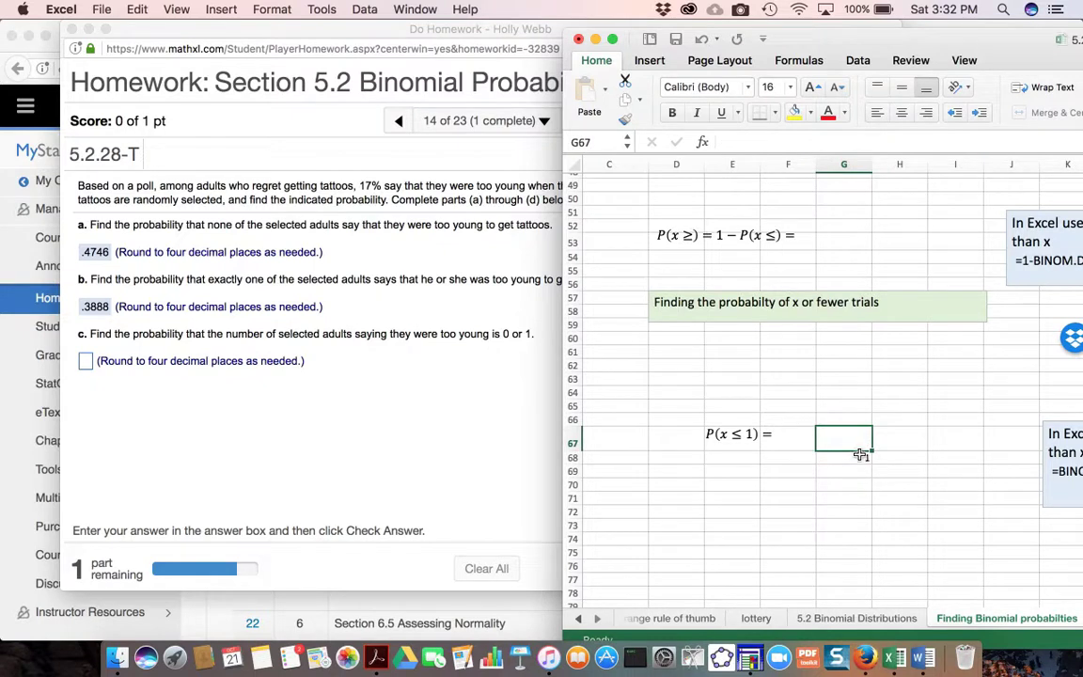
pyautogui.click(860, 458)
pyautogui.press('Delete')
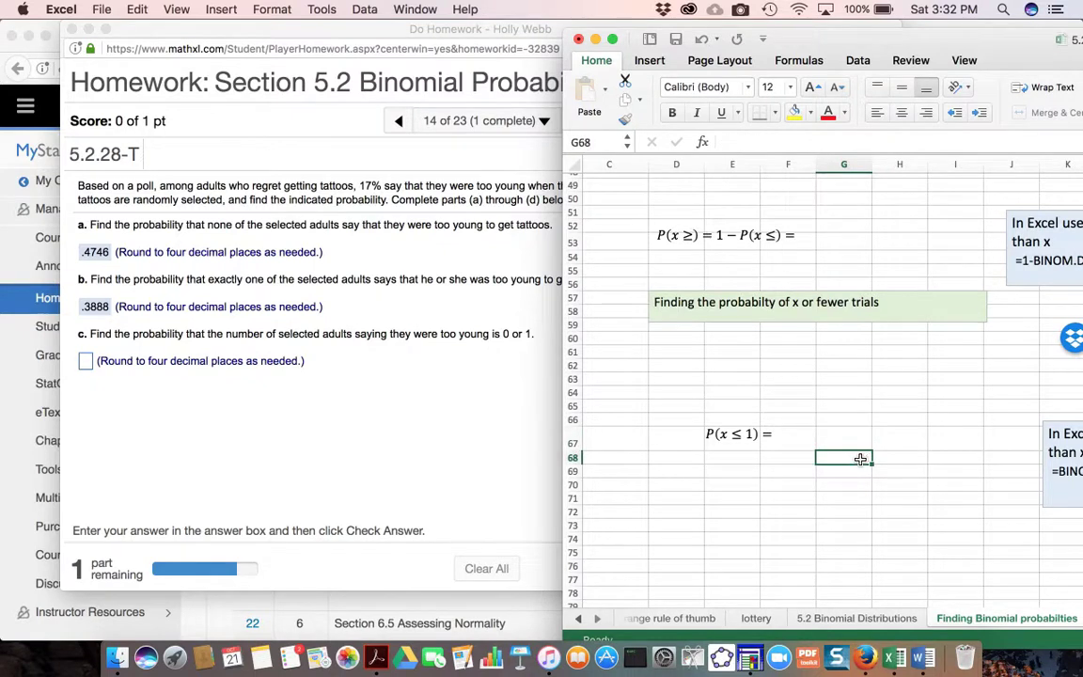
# - Review the BINOM.DIST formula note beside P(x ≤ 1) in the "x or fewer trials" section
pyautogui.scroll(1, 828, 427)
pyautogui.hscroll(1, 828, 428)
pyautogui.scroll(3, 828, 428)
pyautogui.hscroll(1, 828, 428)
pyautogui.scroll(-1, 828, 428)
pyautogui.hscroll(-1, 828, 428)
pyautogui.scroll(-5, 827, 428)
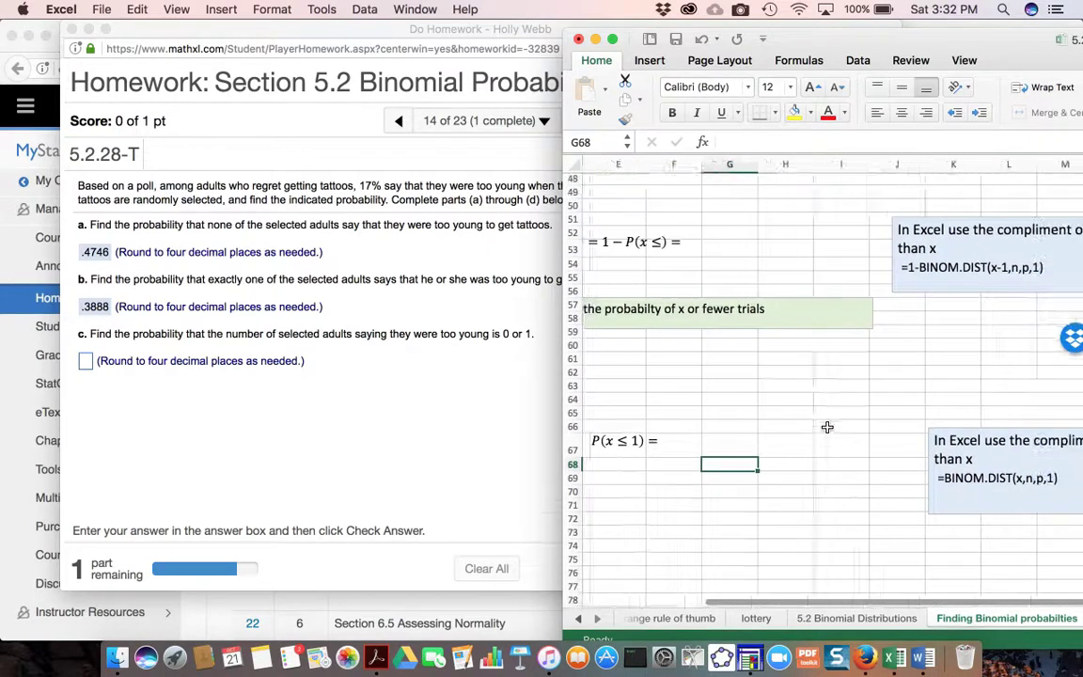
# - Calculate P(x ≤ 1) in G67 with the formula =BINOM.DIST(1, 4,.17,1)
pyautogui.hscroll(-1, 827, 428)
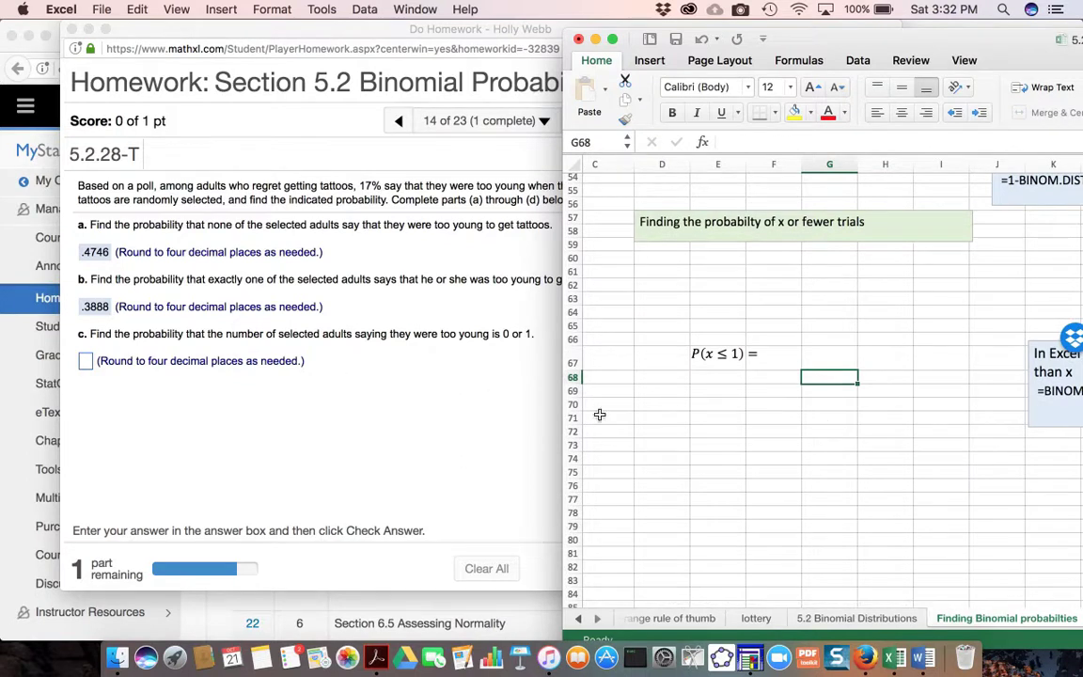
pyautogui.scroll(-1, 762, 383)
pyautogui.hscroll(1, 762, 383)
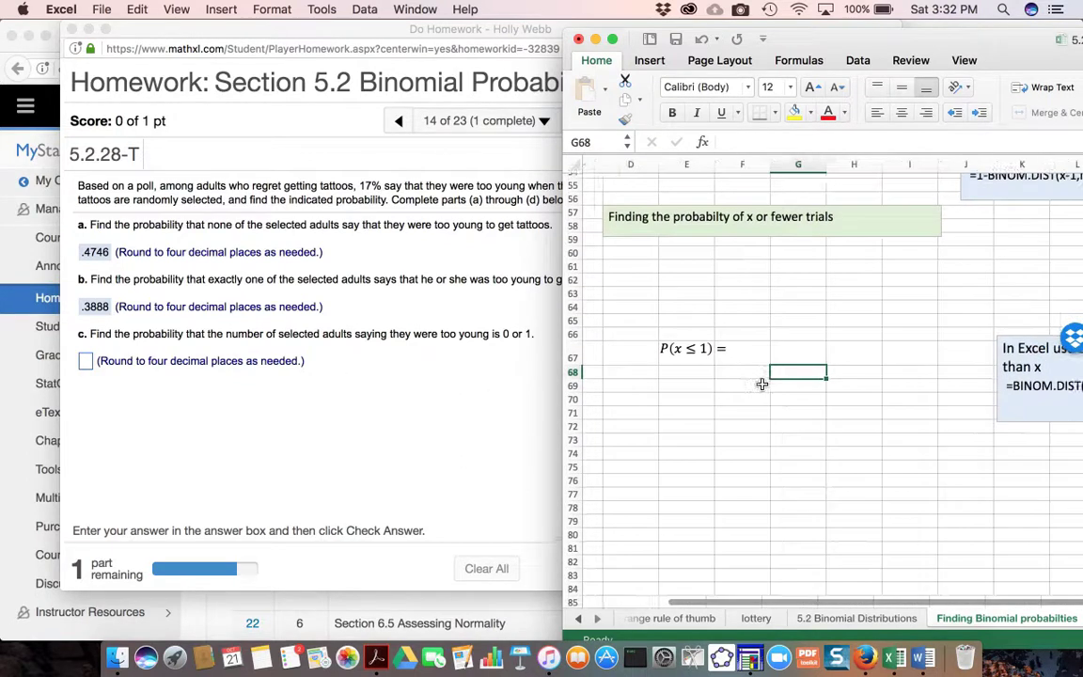
pyautogui.scroll(1, 761, 383)
pyautogui.hscroll(2, 762, 383)
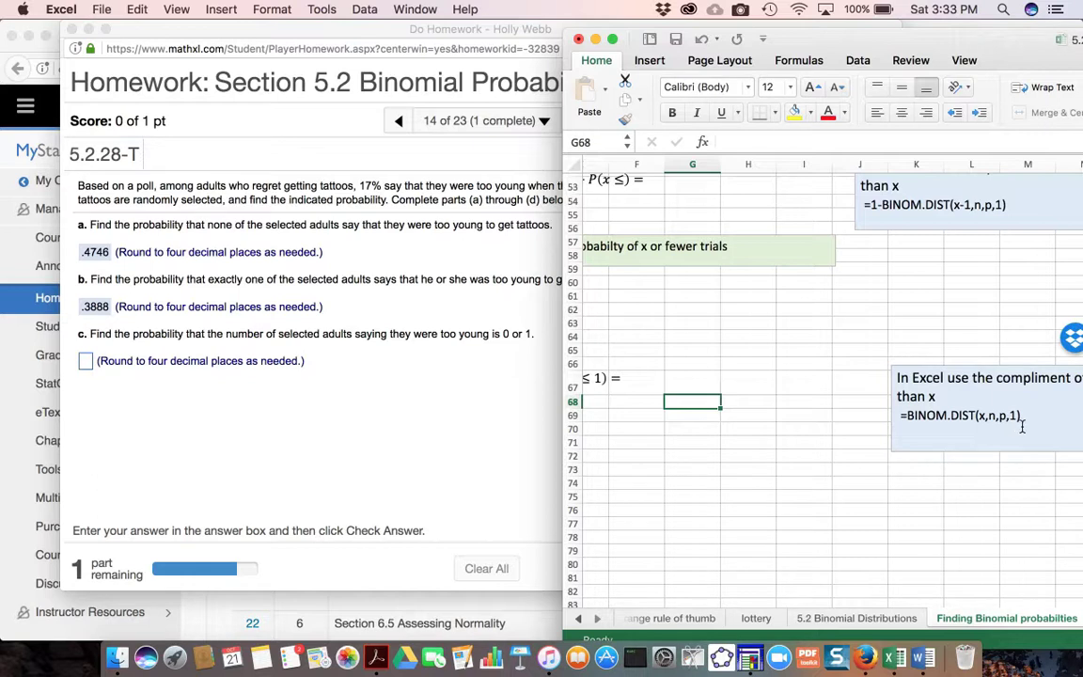
pyautogui.hscroll(-2, 761, 428)
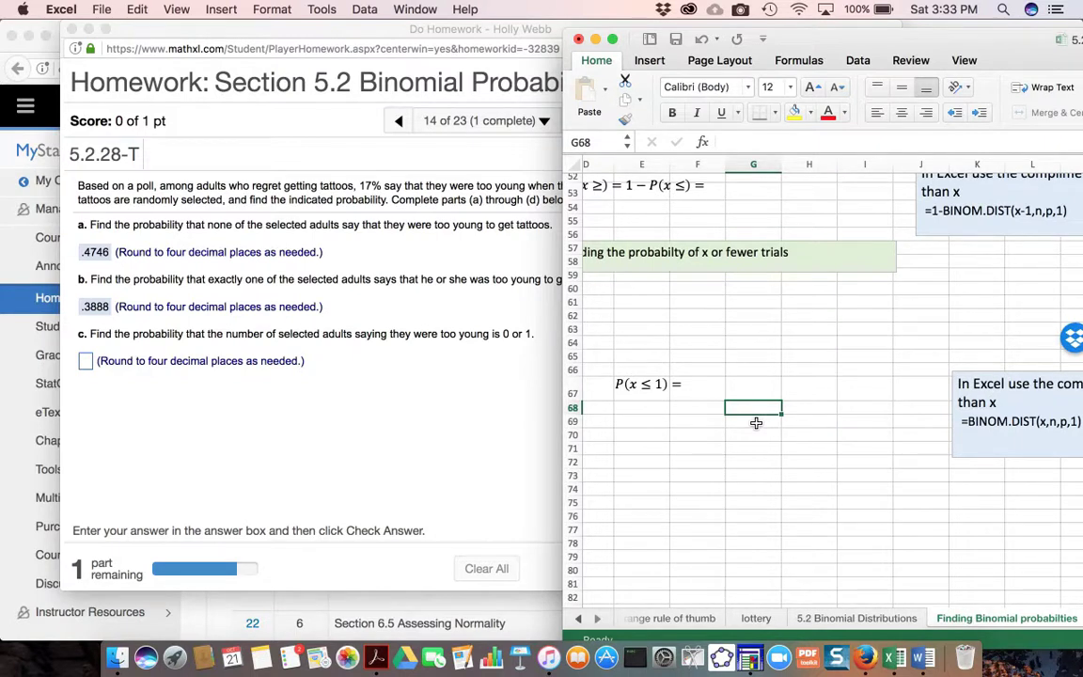
pyautogui.click(755, 390)
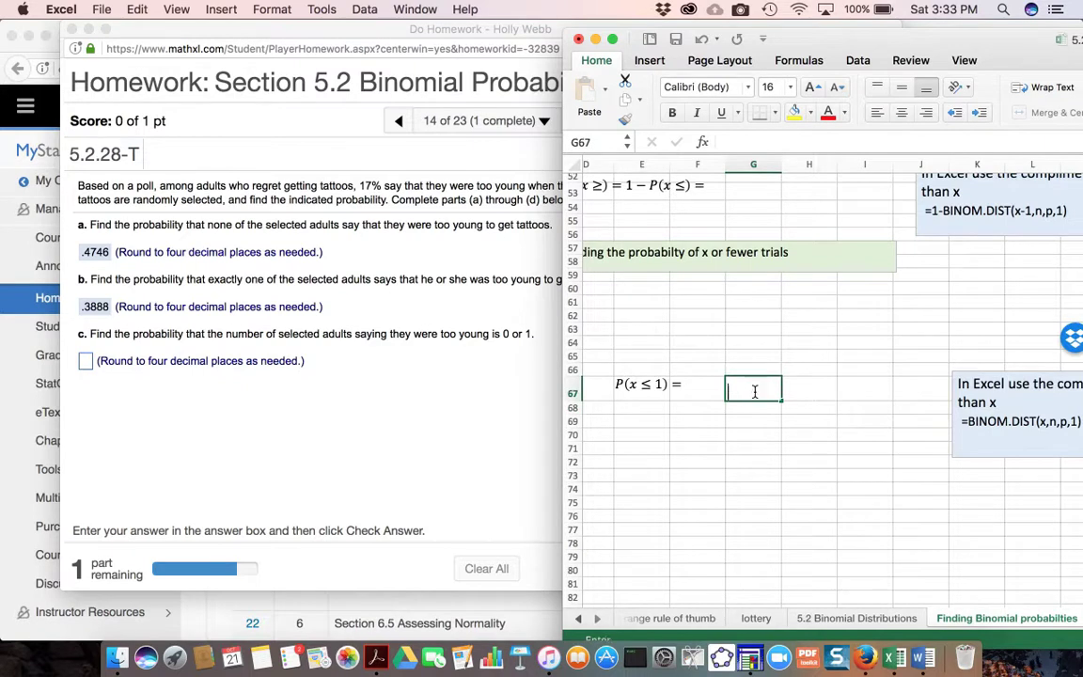
pyautogui.write('=bin')
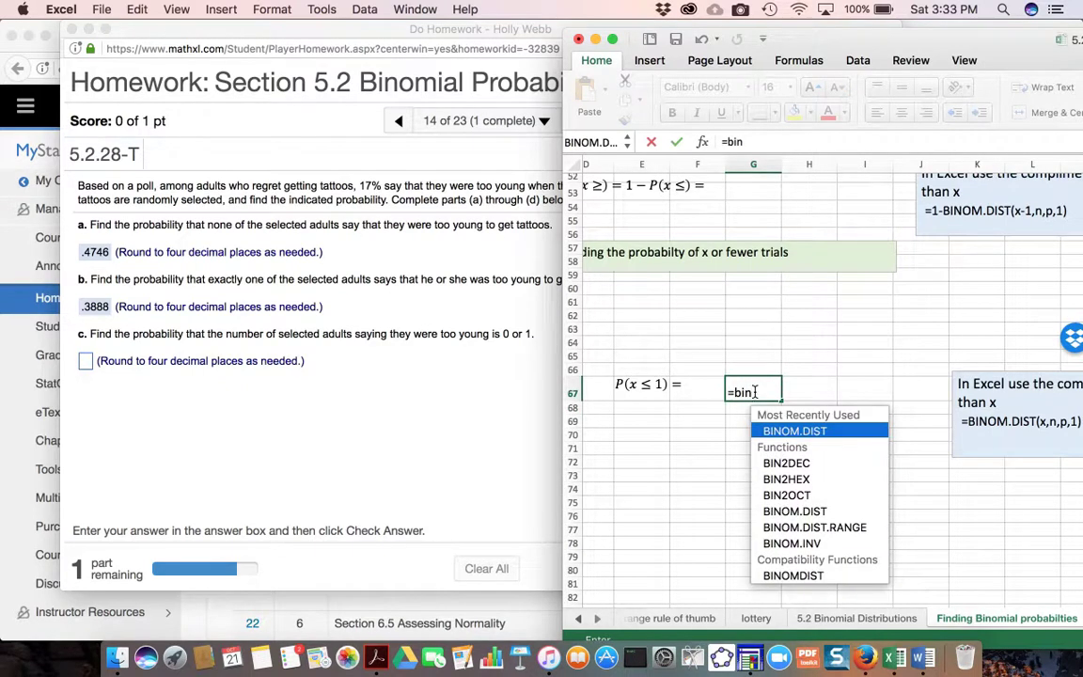
pyautogui.doubleClick(818, 435)
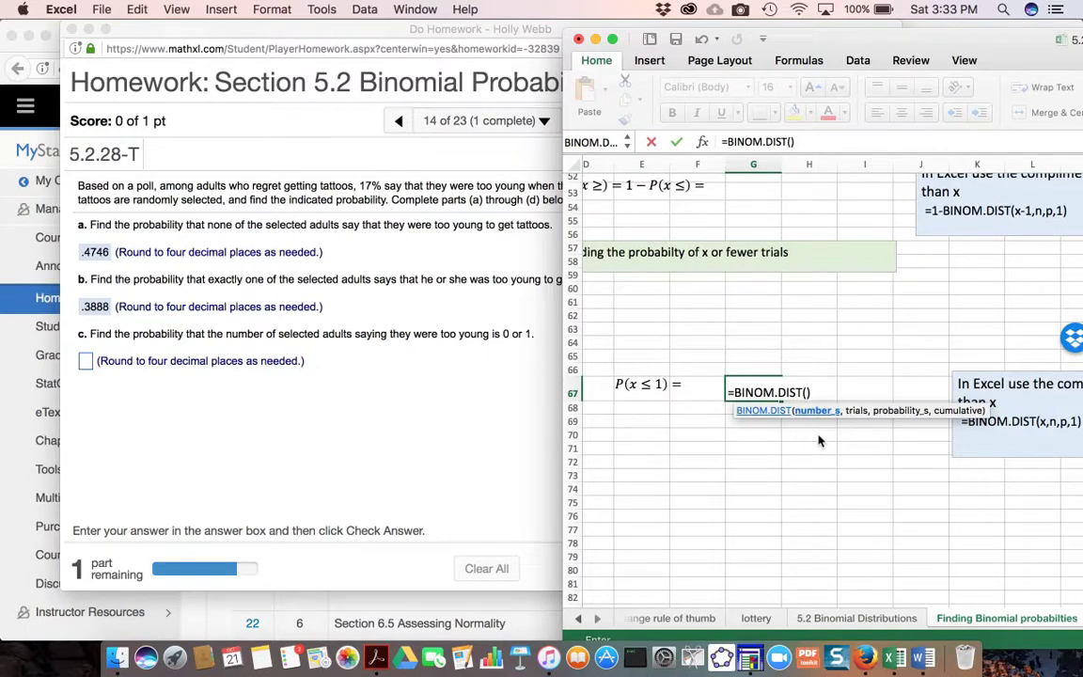
pyautogui.write('1, 4,')
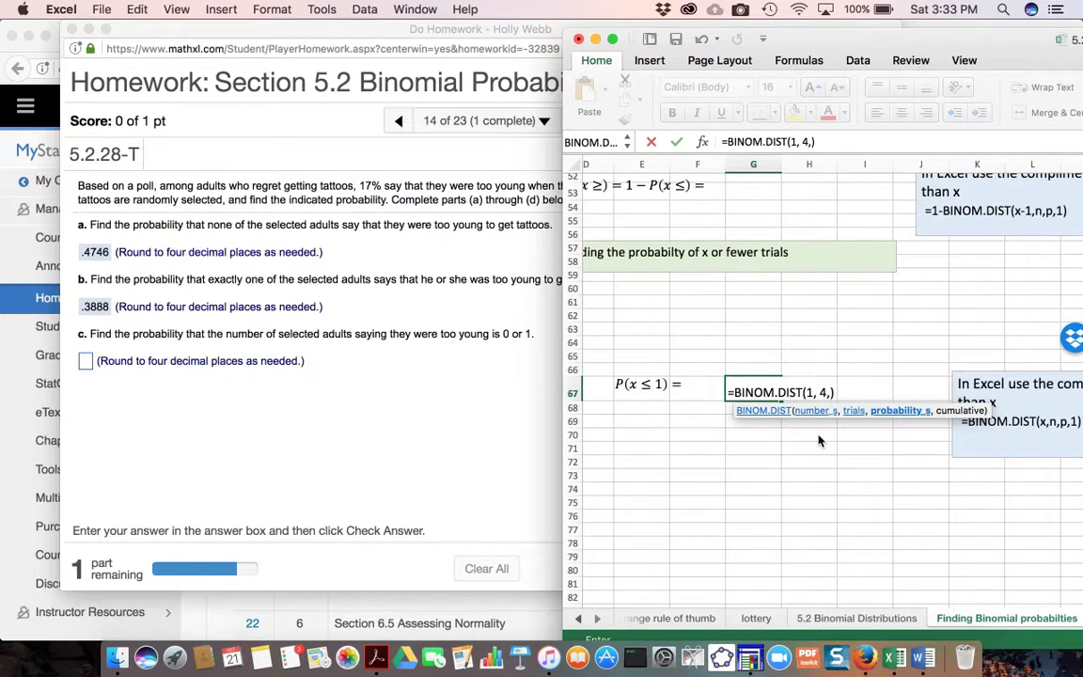
pyautogui.write('.17,1')
pyautogui.press('Return')
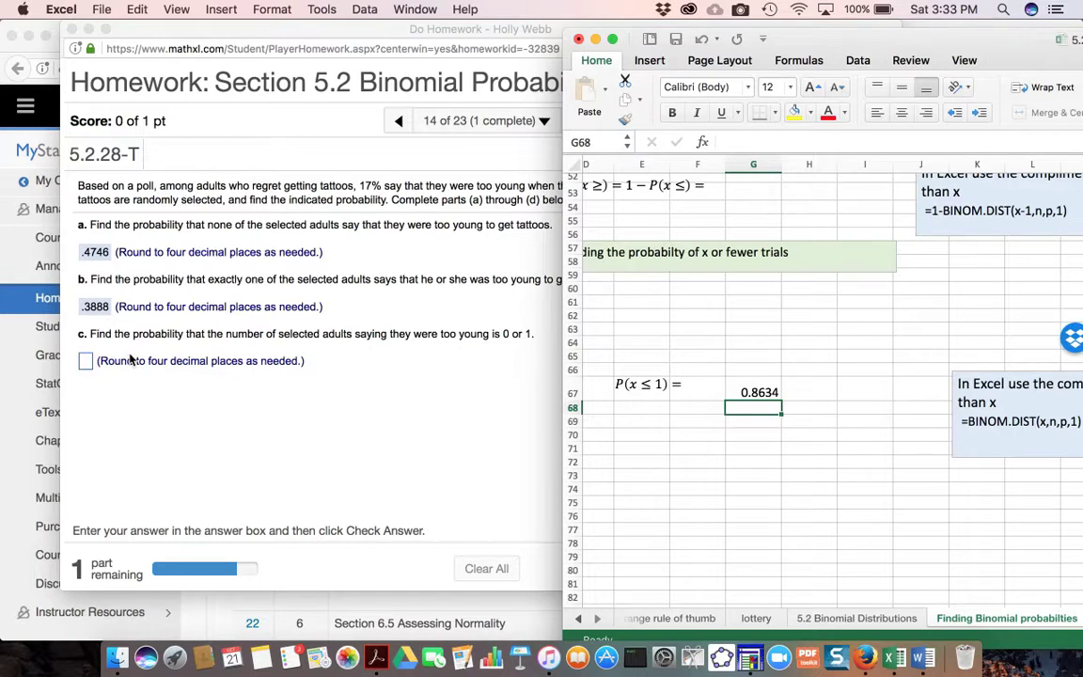
# - Switch to the homework in Firefox, submit .8634 as the answer to part (c) and dismiss the feedback
pyautogui.click(91, 365)
pyautogui.write('.8634')
pyautogui.press('Return')
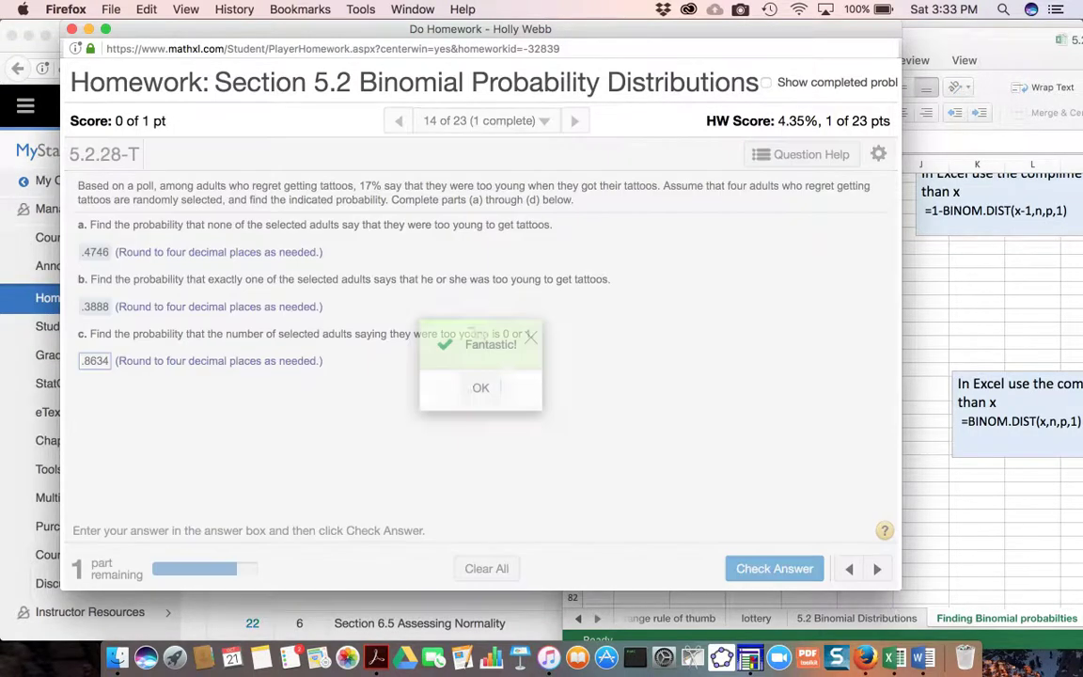
pyautogui.click(482, 386)
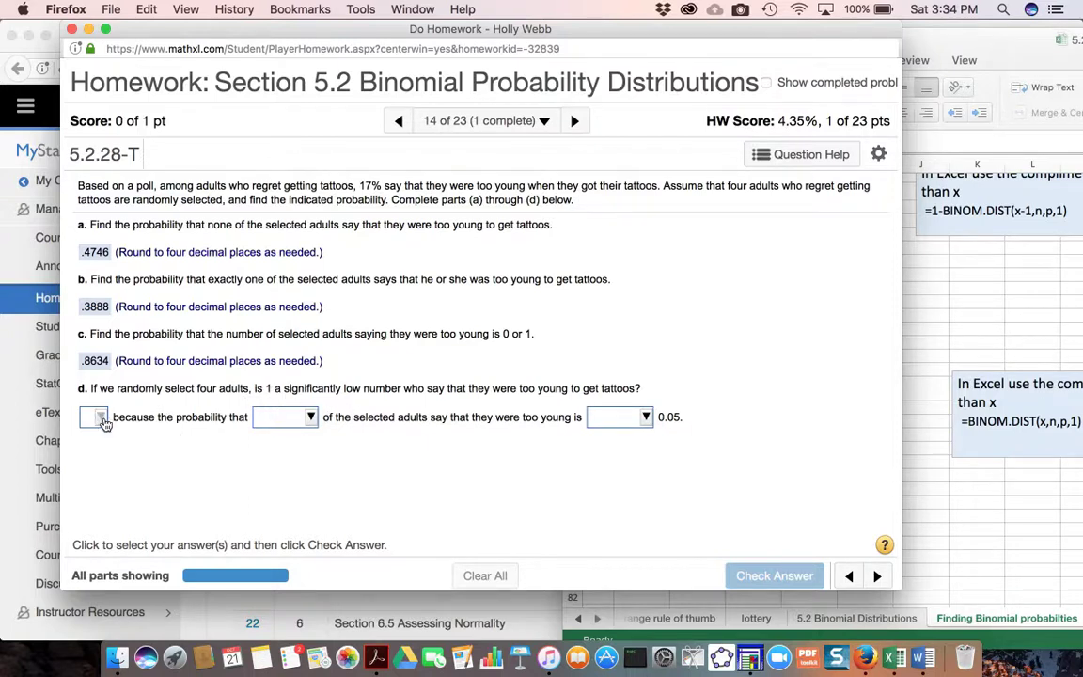
# - Answer part (d) with "No,", "at most 1" and "greater than", submit it and continue to the next question
pyautogui.click(102, 421)
pyautogui.click(106, 454)
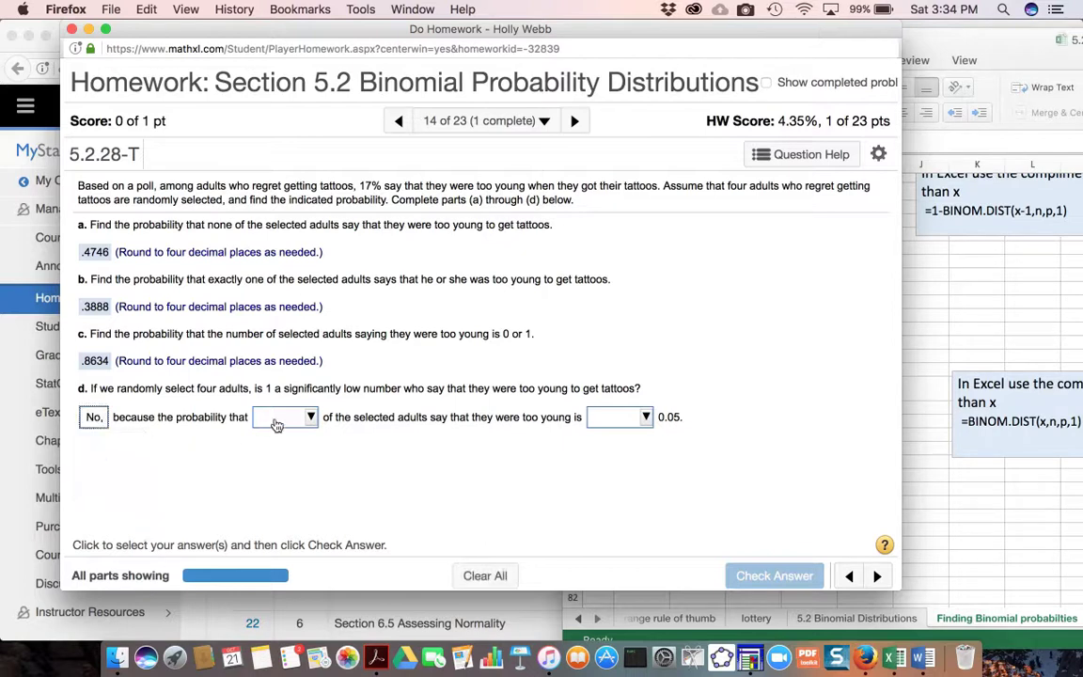
pyautogui.click(277, 420)
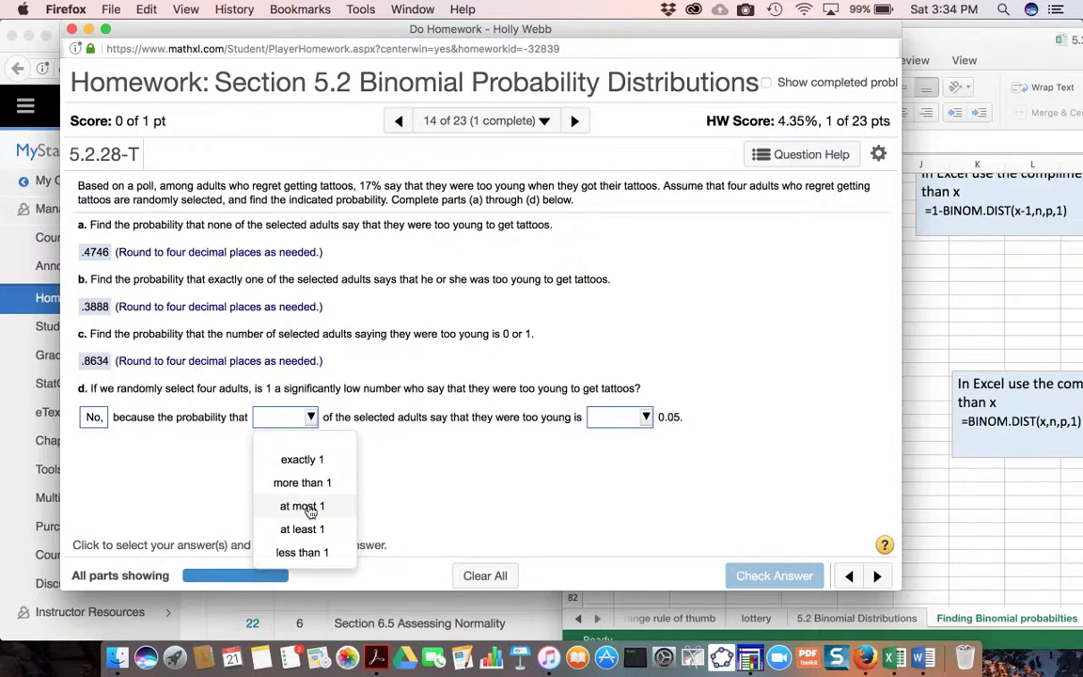
pyautogui.click(311, 508)
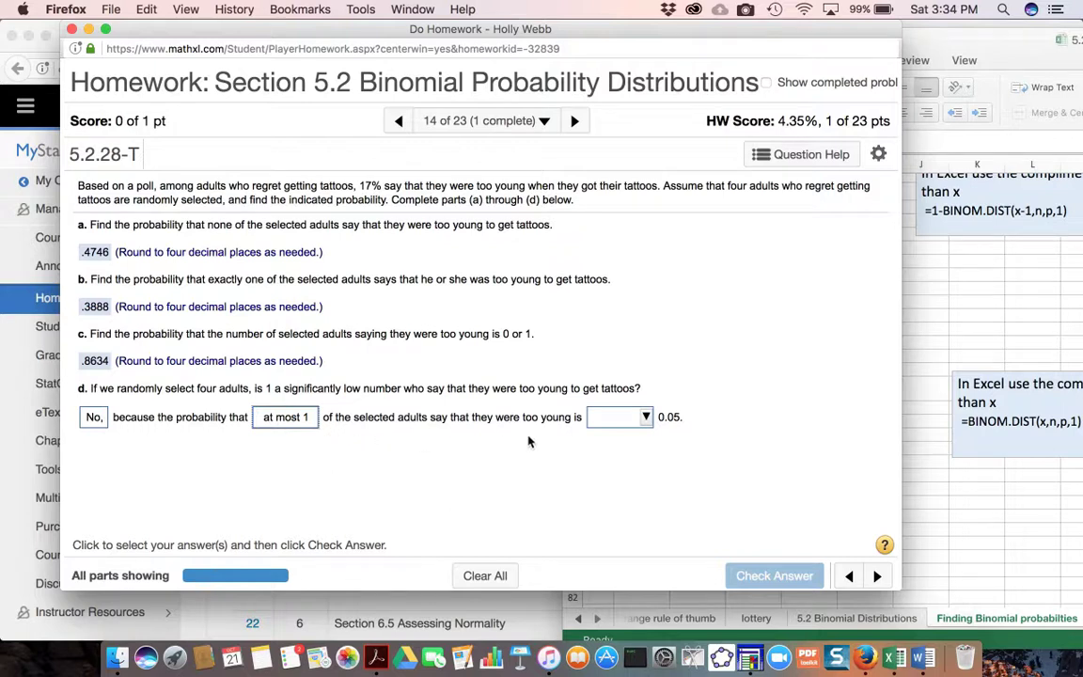
pyautogui.click(638, 417)
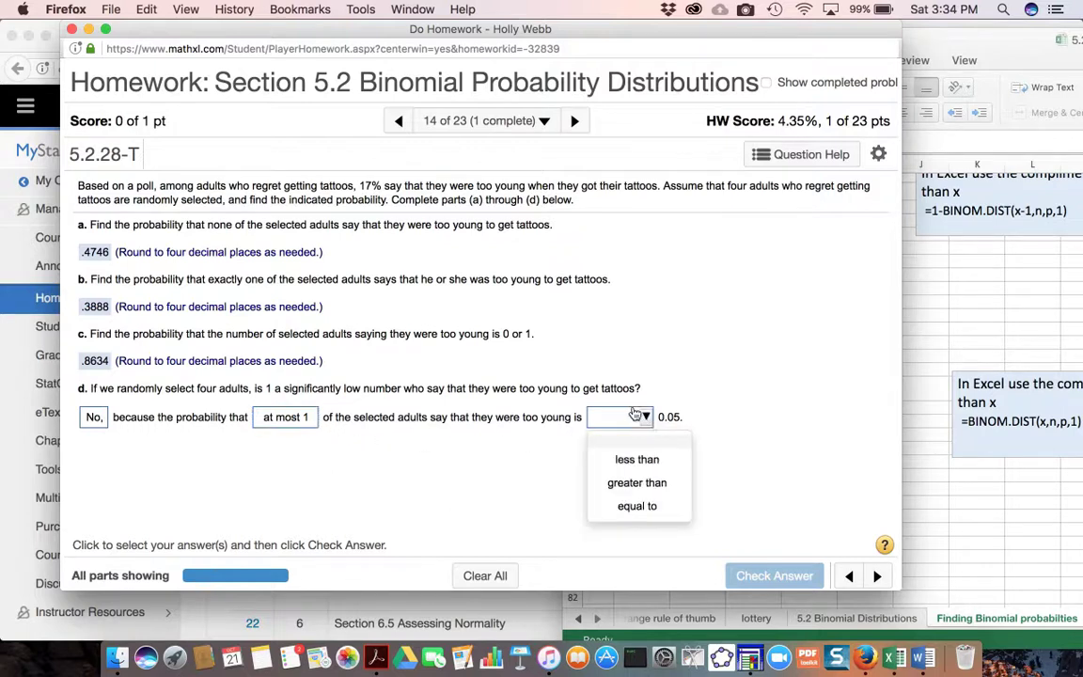
pyautogui.click(652, 484)
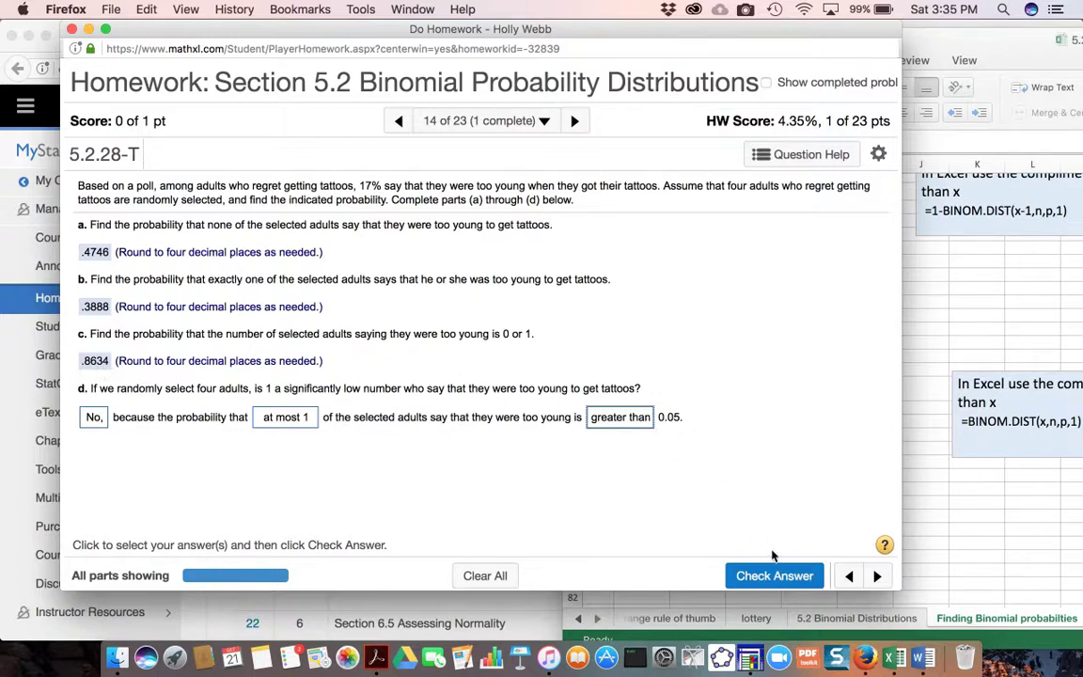
pyautogui.click(788, 574)
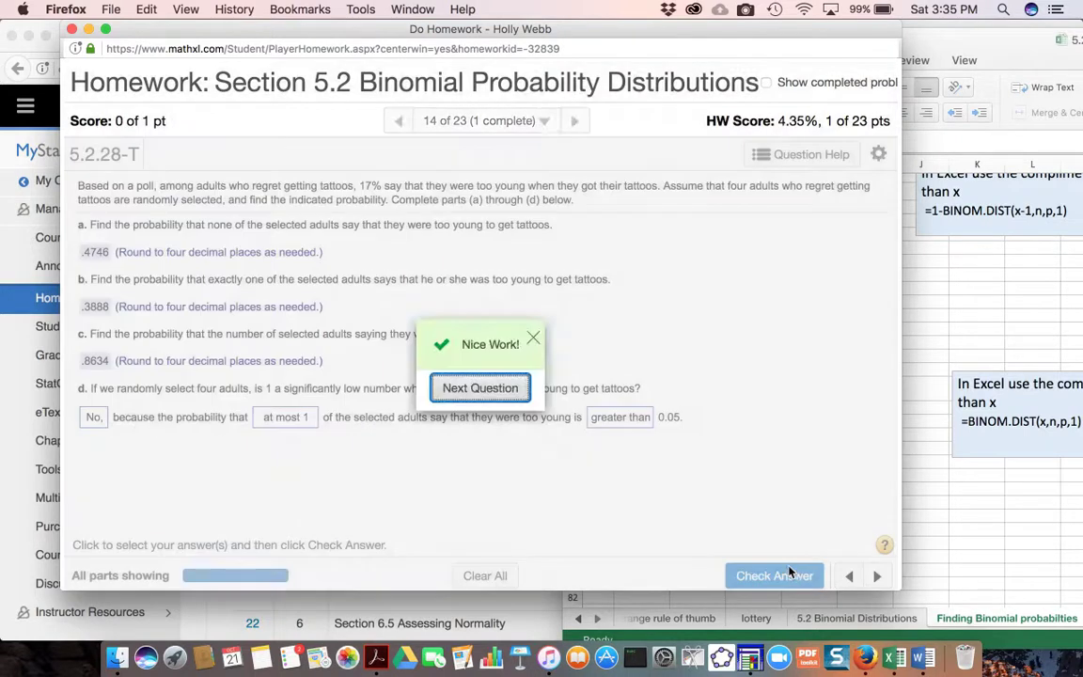
pyautogui.click(444, 388)
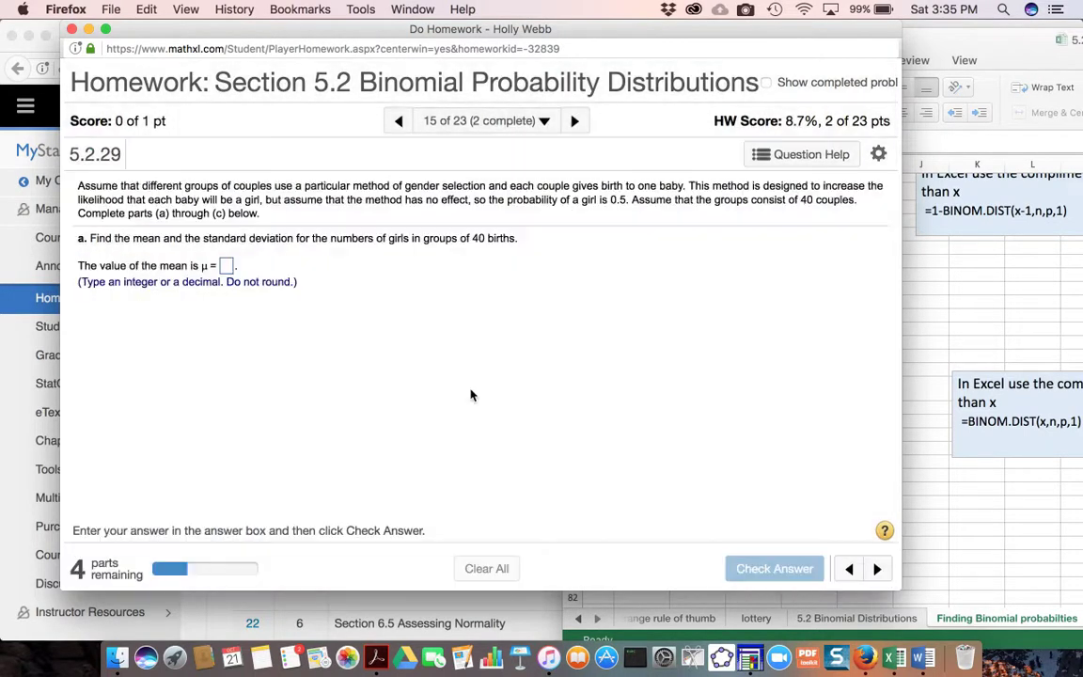
# - Reopen Question 14 from the homework overview
pyautogui.click(433, 118)
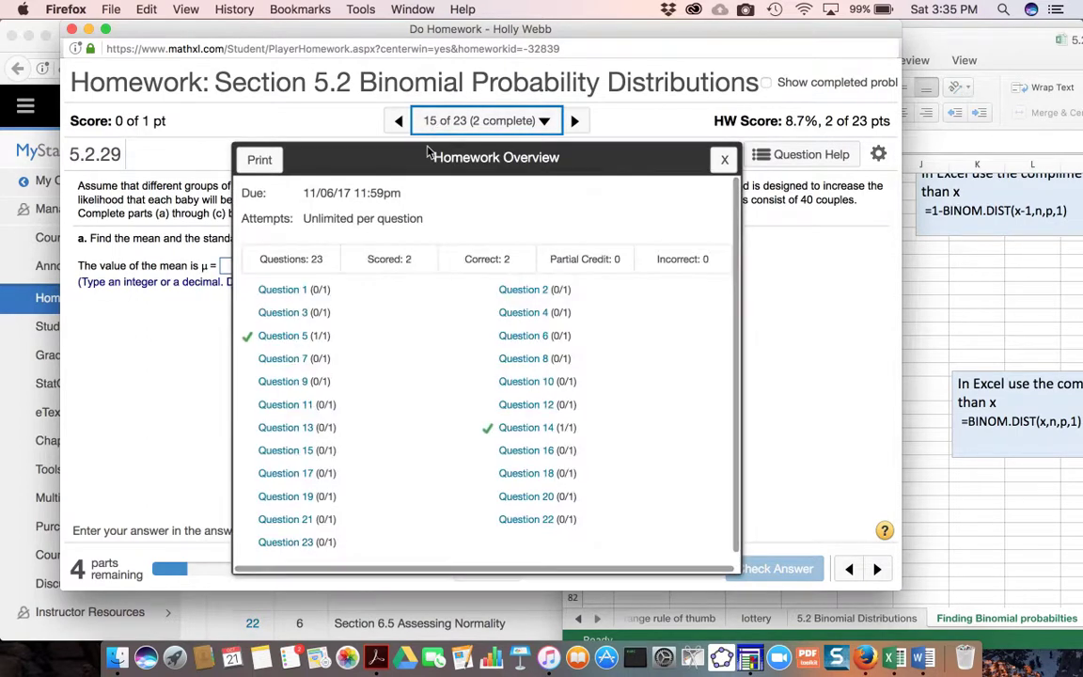
pyautogui.click(538, 428)
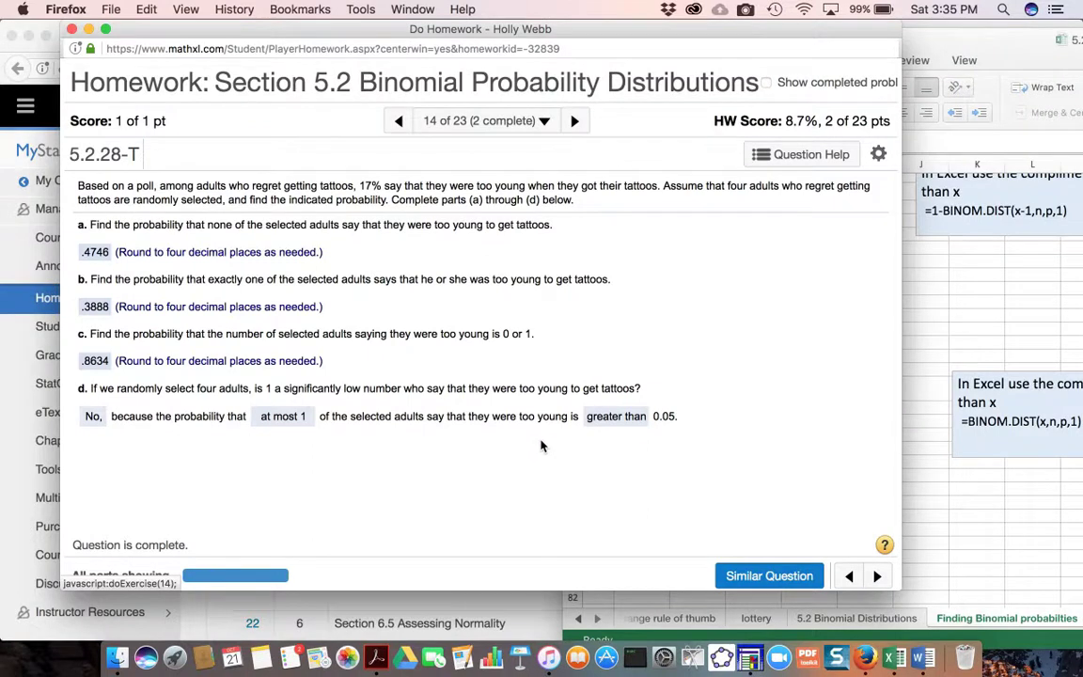
pyautogui.click(744, 9)
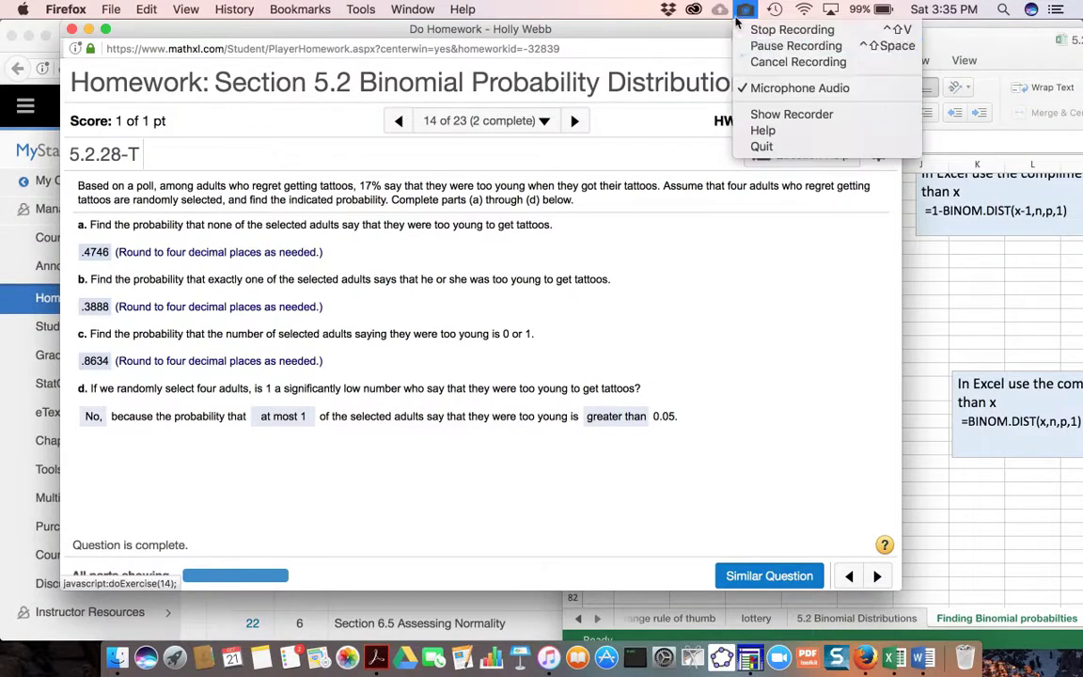
pyautogui.click(795, 46)
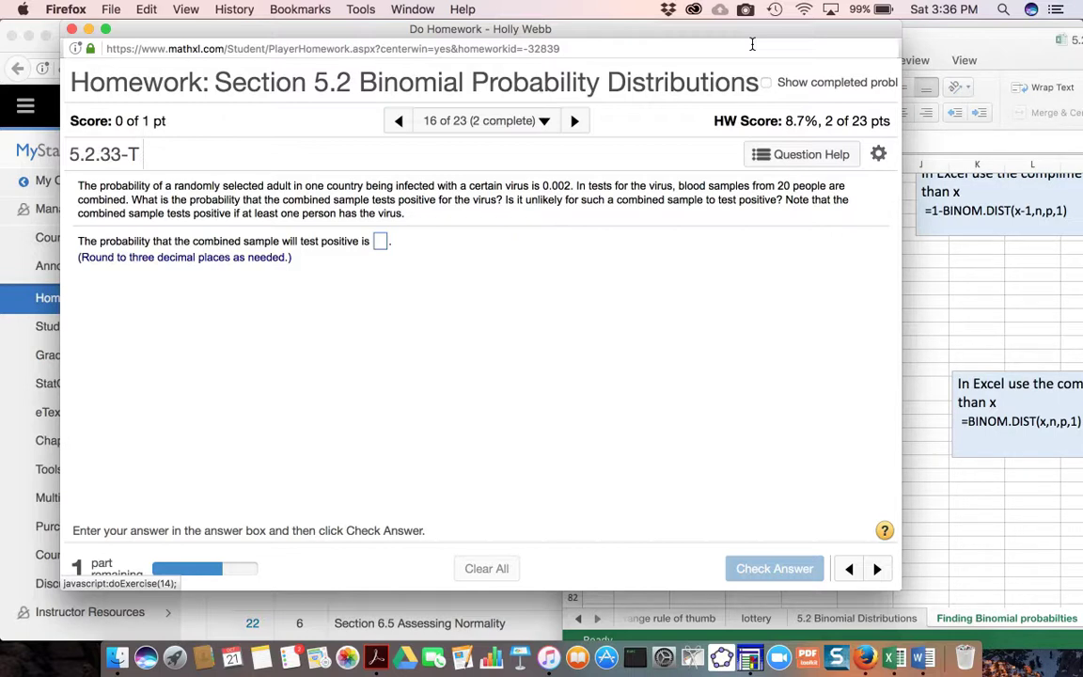
# - Highlight the "at least one person" note in question 16, then switch to Excel and find the section on at least x successes
pyautogui.moveTo(787, 200); pyautogui.dragTo(837, 220)
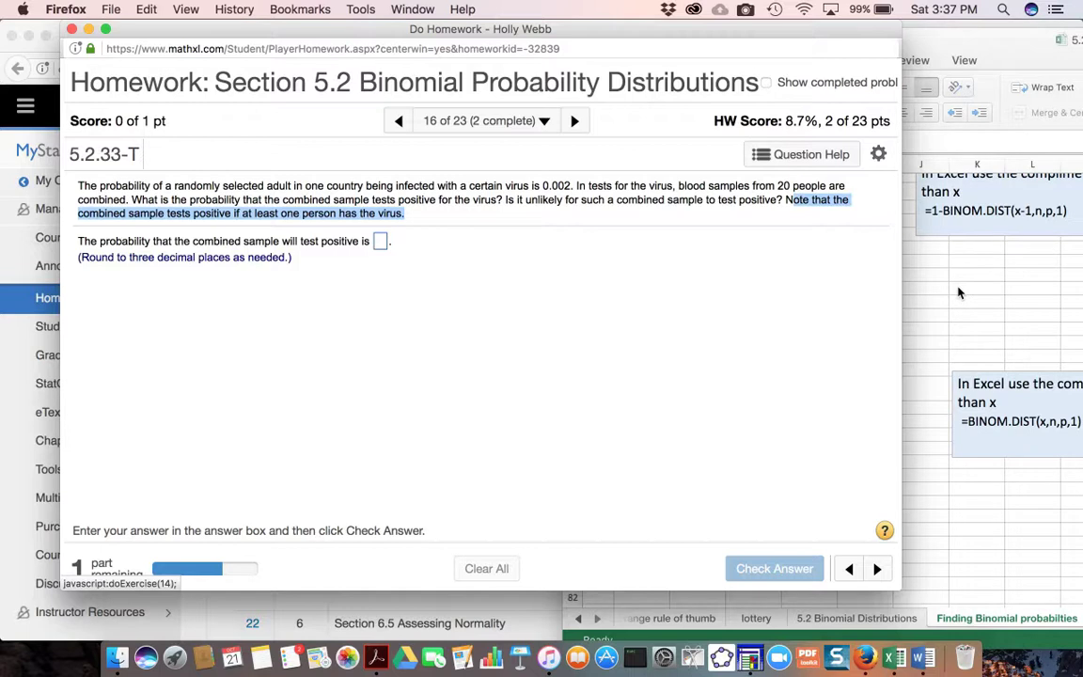
pyautogui.click(959, 293)
pyautogui.scroll(3, 954, 292)
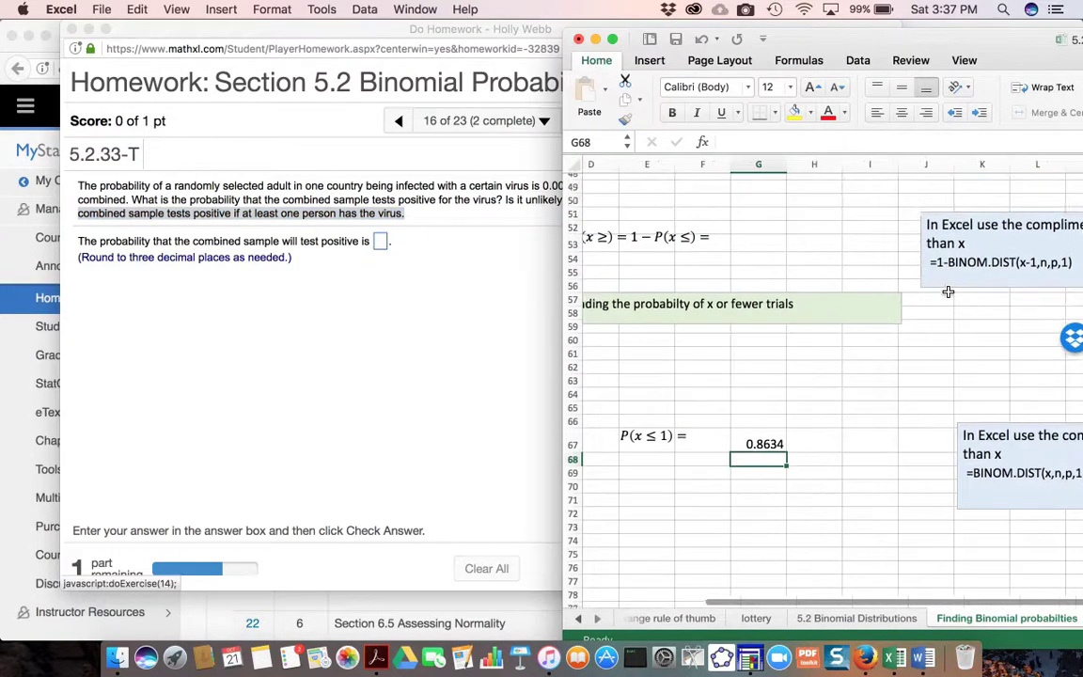
pyautogui.scroll(3, 949, 292)
pyautogui.scroll(5, 949, 292)
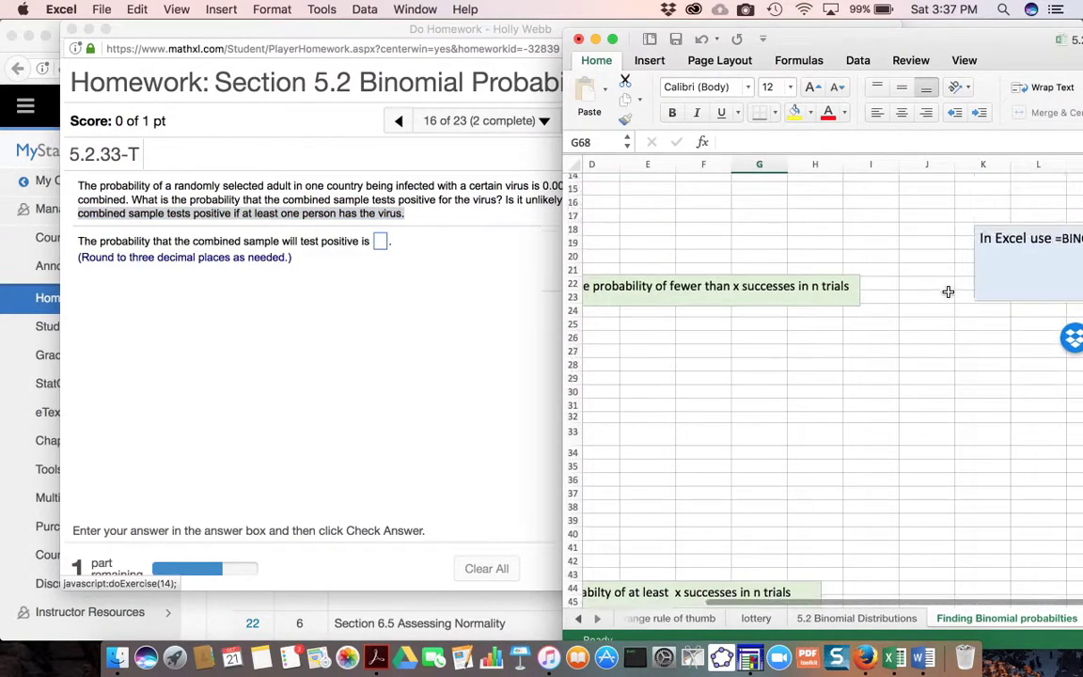
pyautogui.scroll(5, 949, 292)
pyautogui.hscroll(-2, 949, 291)
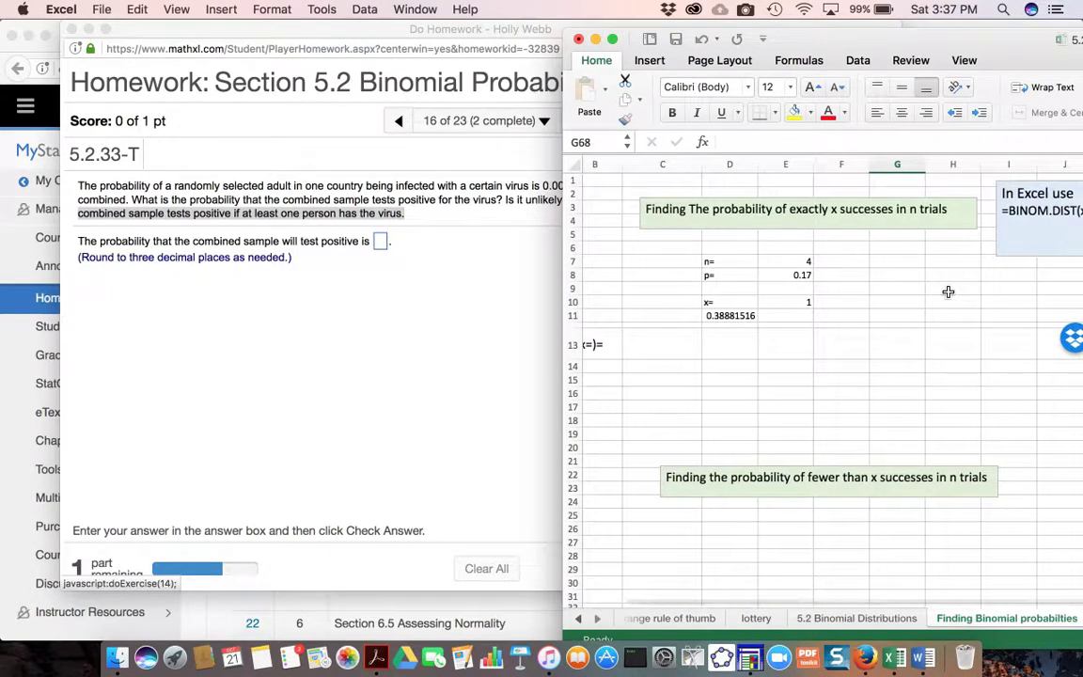
pyautogui.hscroll(1, 949, 291)
pyautogui.scroll(-7, 949, 292)
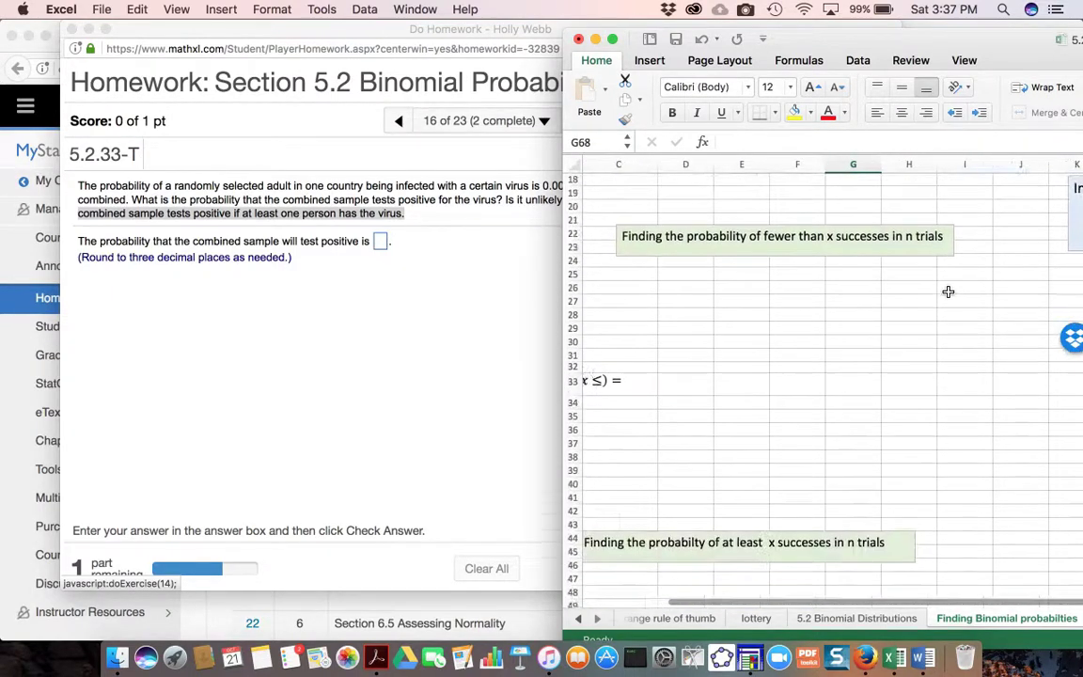
pyautogui.scroll(-3, 949, 292)
pyautogui.hscroll(1, 949, 292)
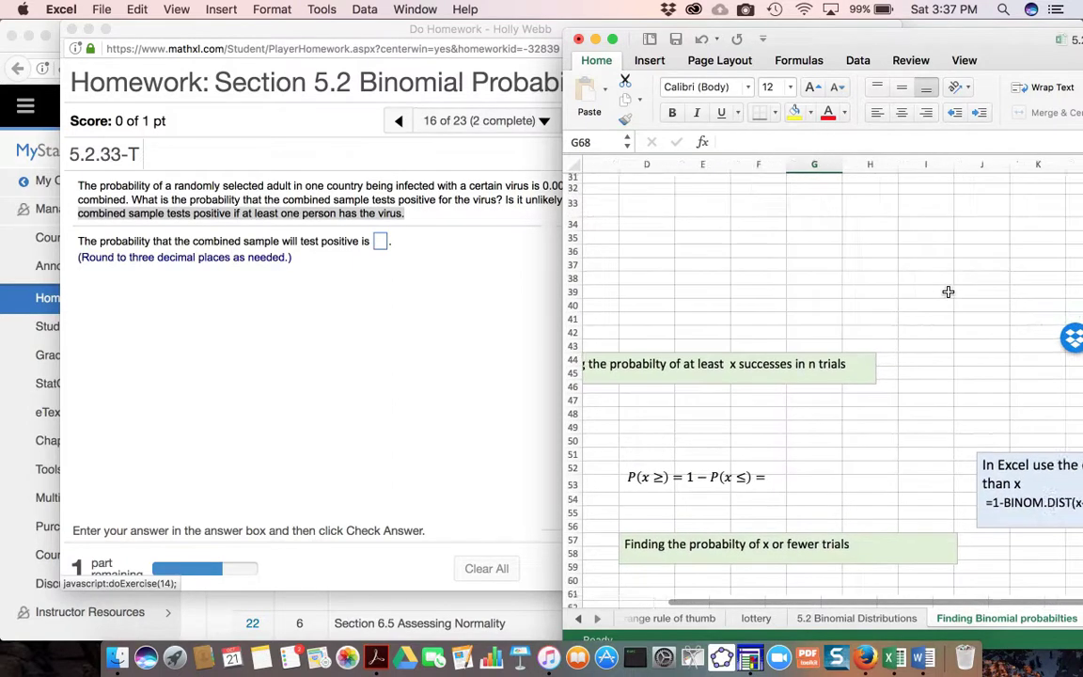
pyautogui.hscroll(2, 949, 292)
pyautogui.hscroll(-3, 949, 292)
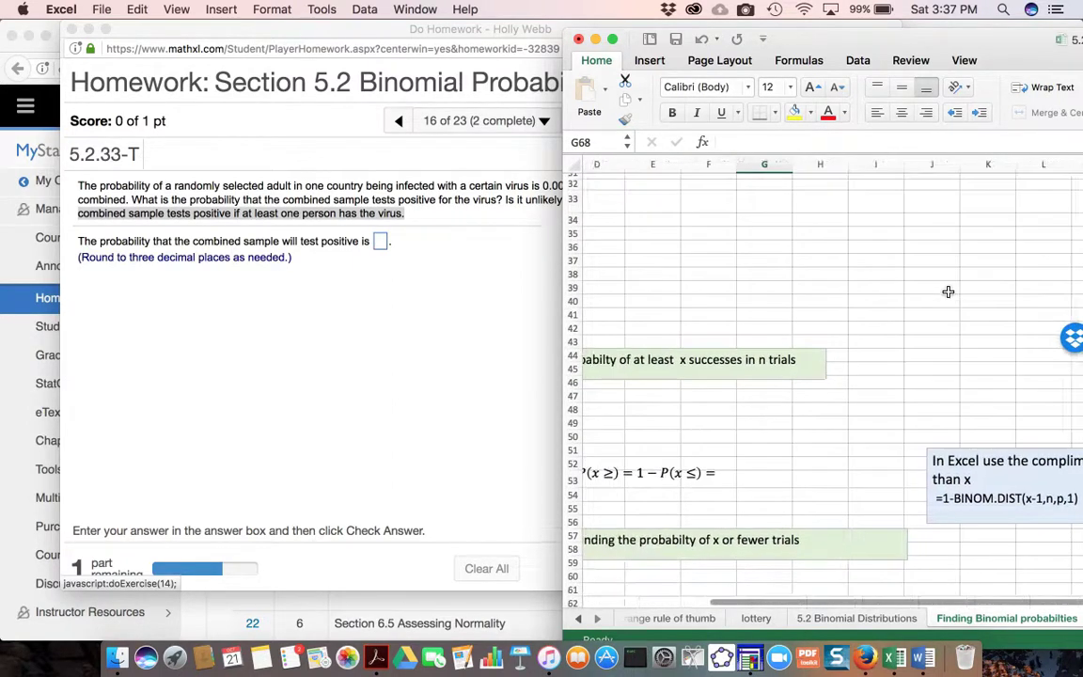
pyautogui.hscroll(1, 949, 292)
pyautogui.scroll(-1, 949, 292)
pyautogui.hscroll(1, 949, 291)
pyautogui.scroll(1, 949, 291)
pyautogui.hscroll(-4, 949, 292)
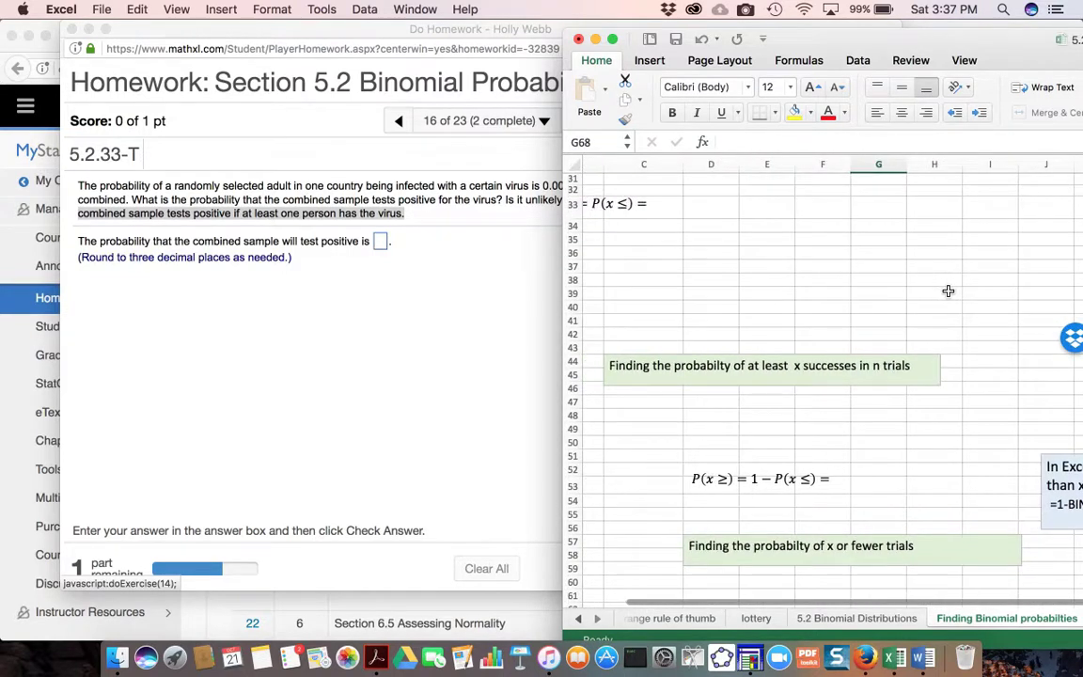
# - Complete the left side of the at-least equation as P(x ≥ 1) and review its 1-BINOM.DIST formula note
pyautogui.click(750, 475)
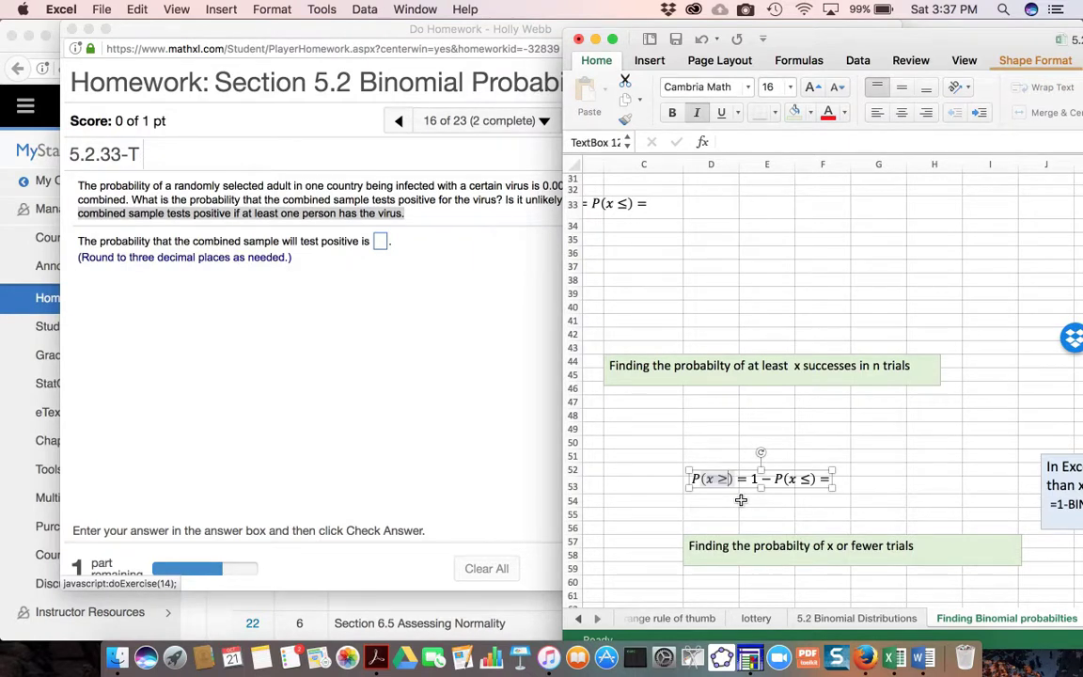
pyautogui.write('1')
pyautogui.hscroll(2, 848, 496)
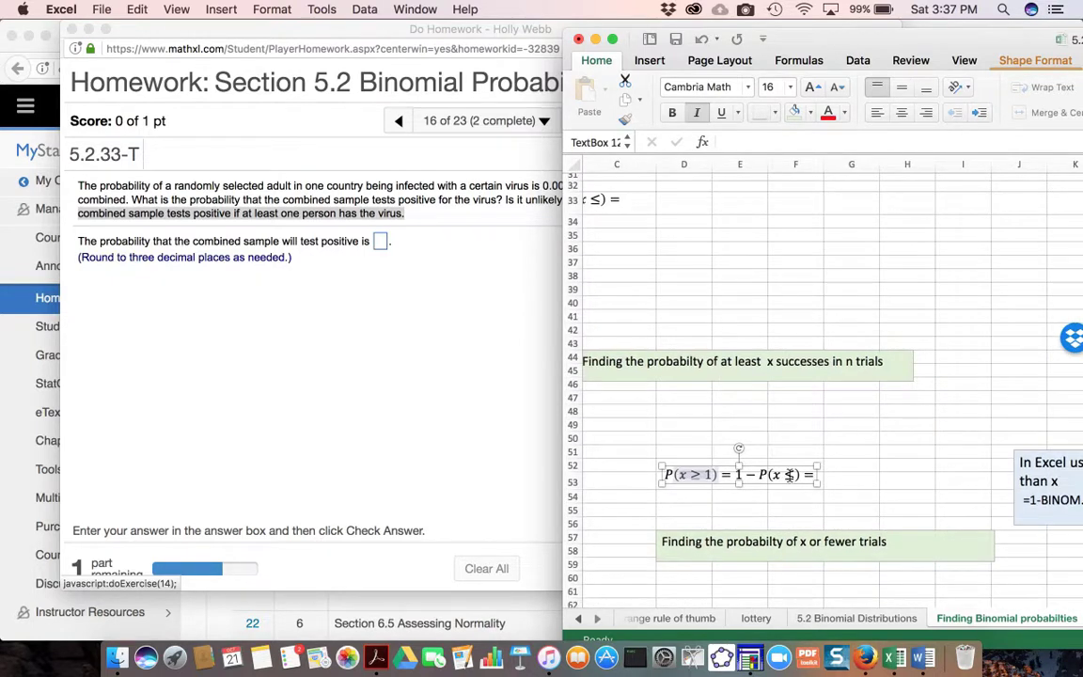
pyautogui.hscroll(5, 793, 476)
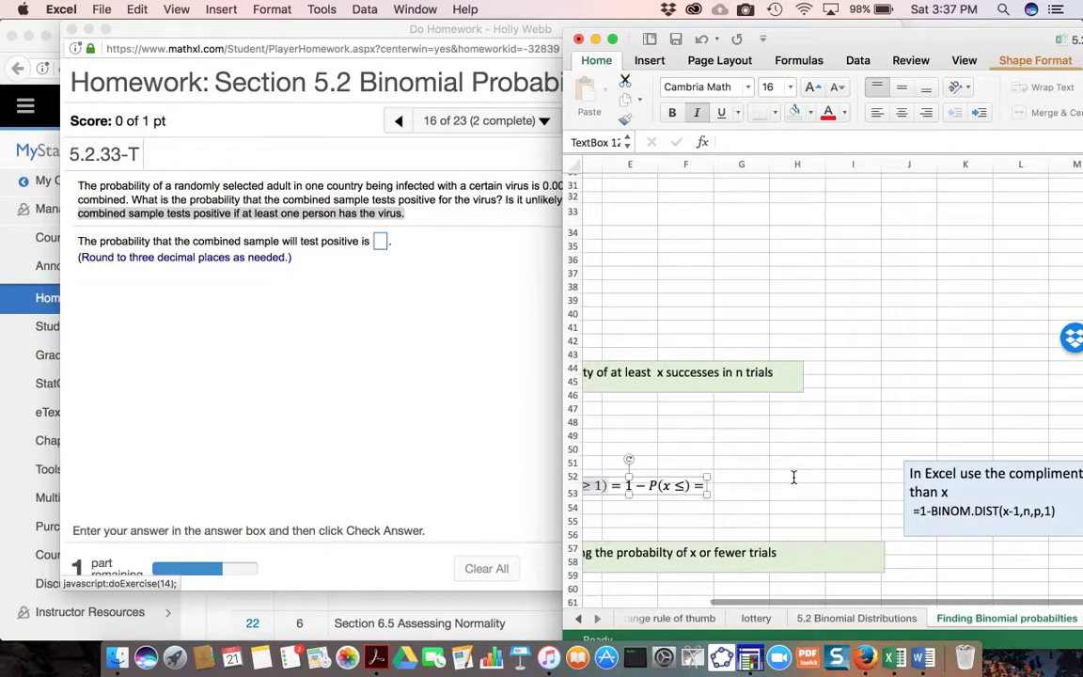
pyautogui.hscroll(-5, 792, 477)
pyautogui.hscroll(8, 793, 477)
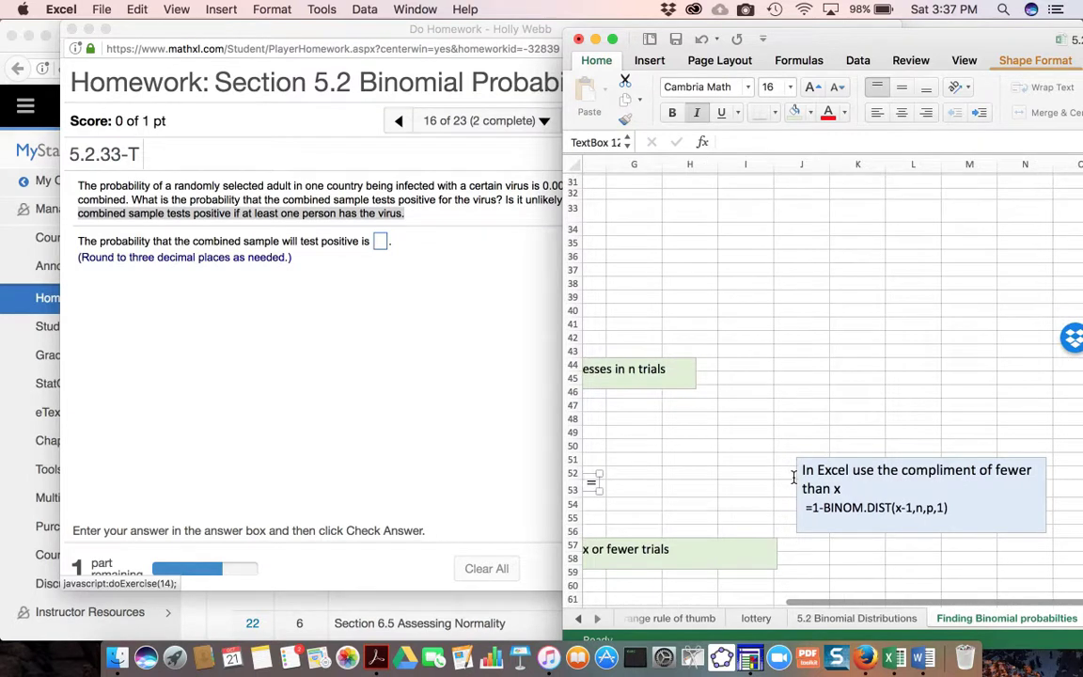
# - Complete the right side of the at-least equation as 1 − P(x ≤ 1) and compare it with the Excel formula note
pyautogui.hscroll(-6, 793, 476)
pyautogui.scroll(-1, 793, 476)
pyautogui.hscroll(-2, 798, 471)
pyautogui.scroll(-1, 798, 471)
pyautogui.click(780, 433)
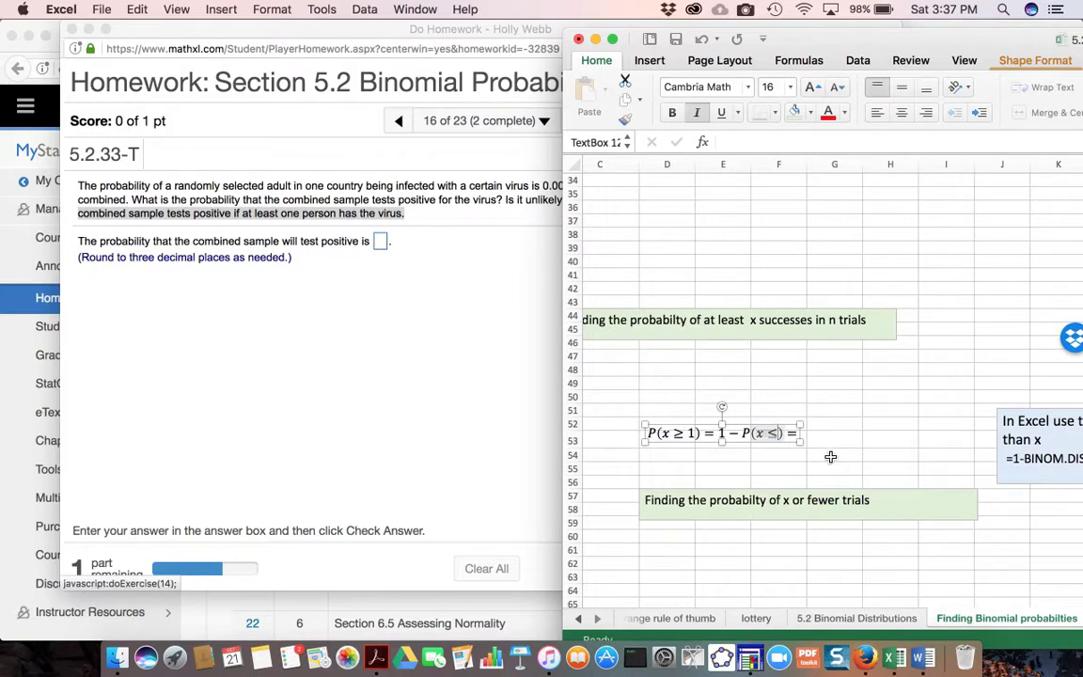
pyautogui.write('1')
pyautogui.hscroll(3, 795, 388)
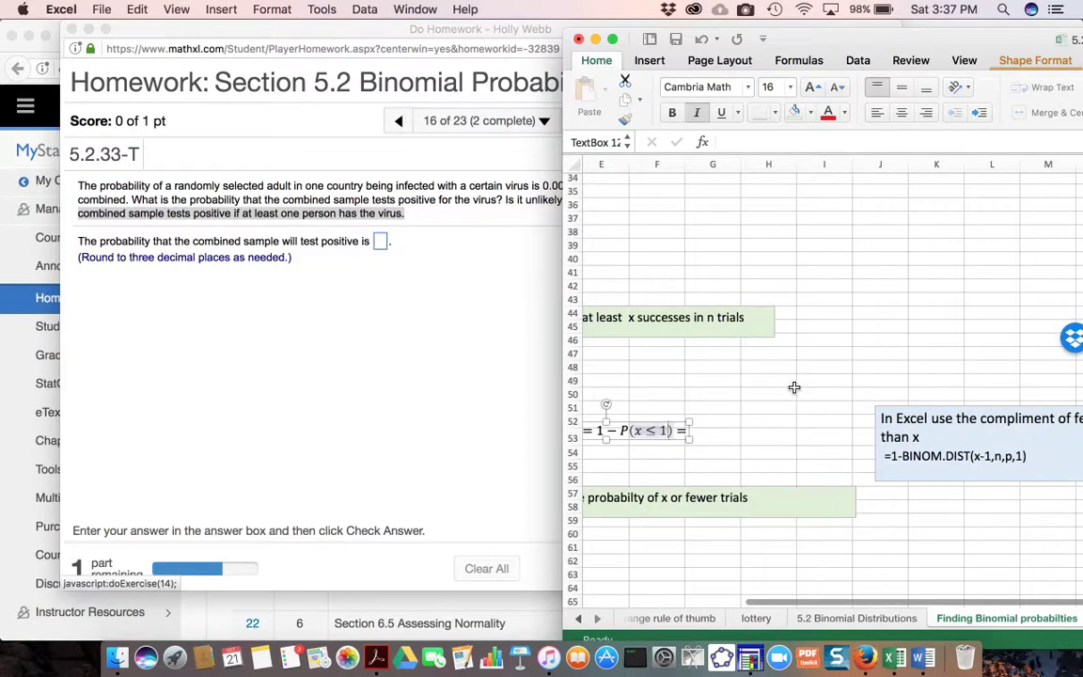
pyautogui.hscroll(-3, 795, 388)
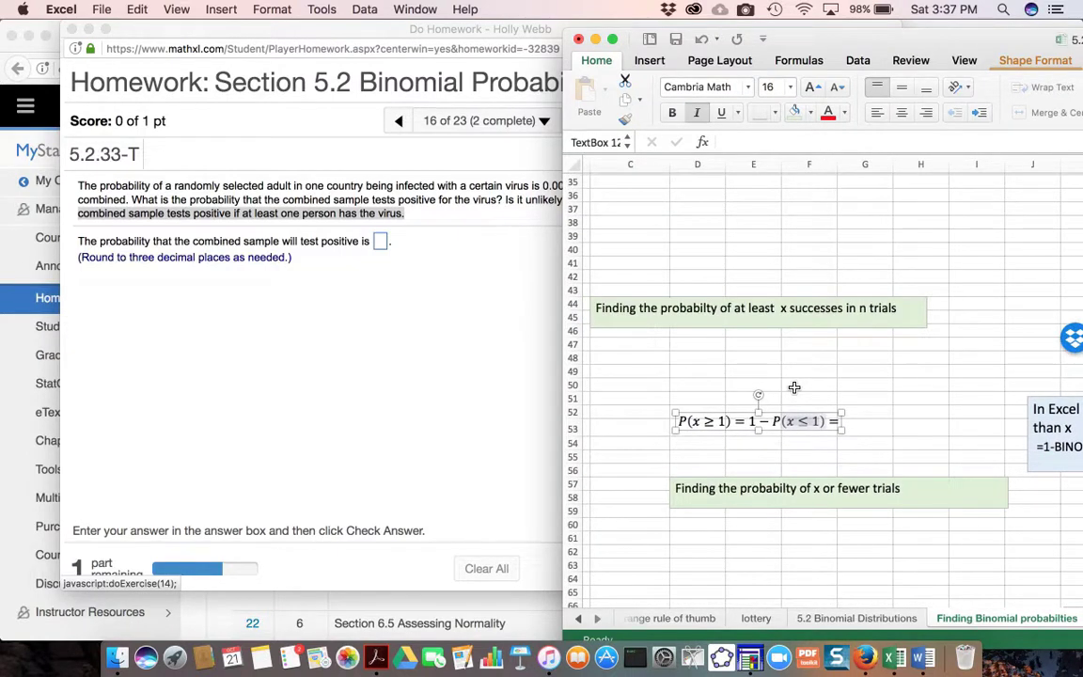
pyautogui.hscroll(2, 742, 381)
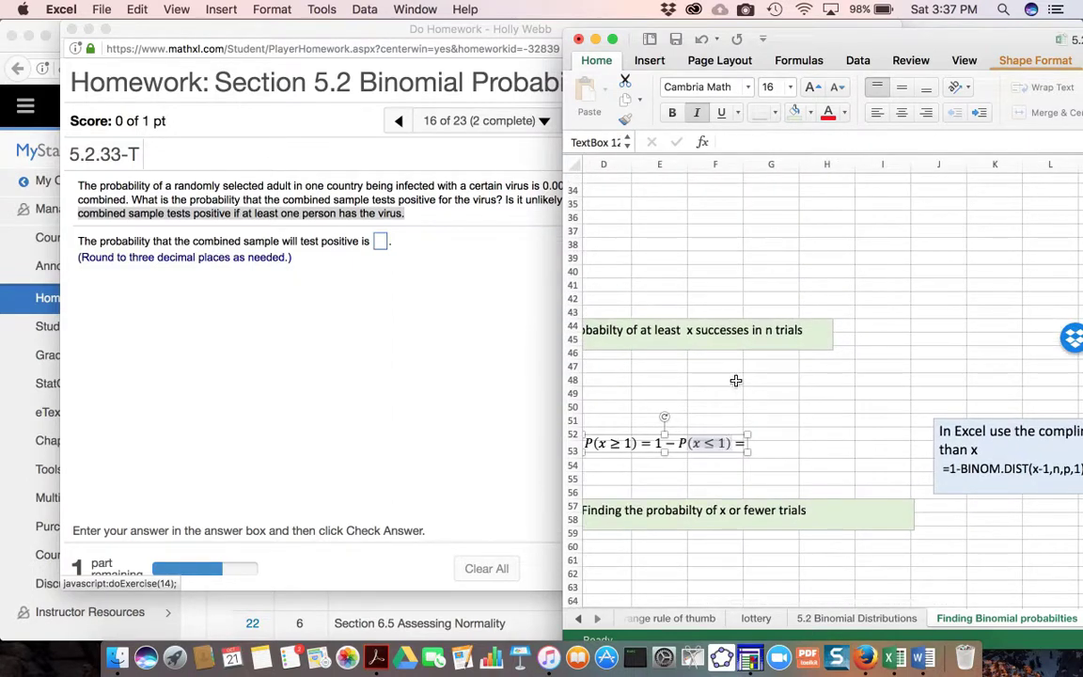
# - Label cell F48 as "n=" and enter 20 in G48 as the number of trials
pyautogui.click(737, 381)
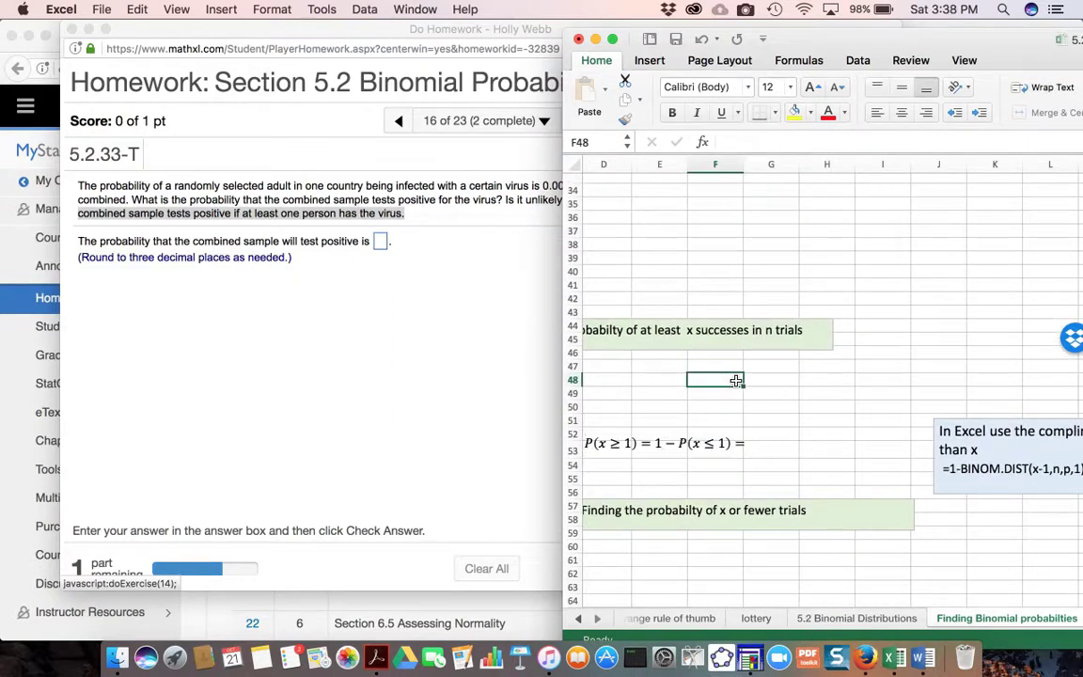
pyautogui.write('n=')
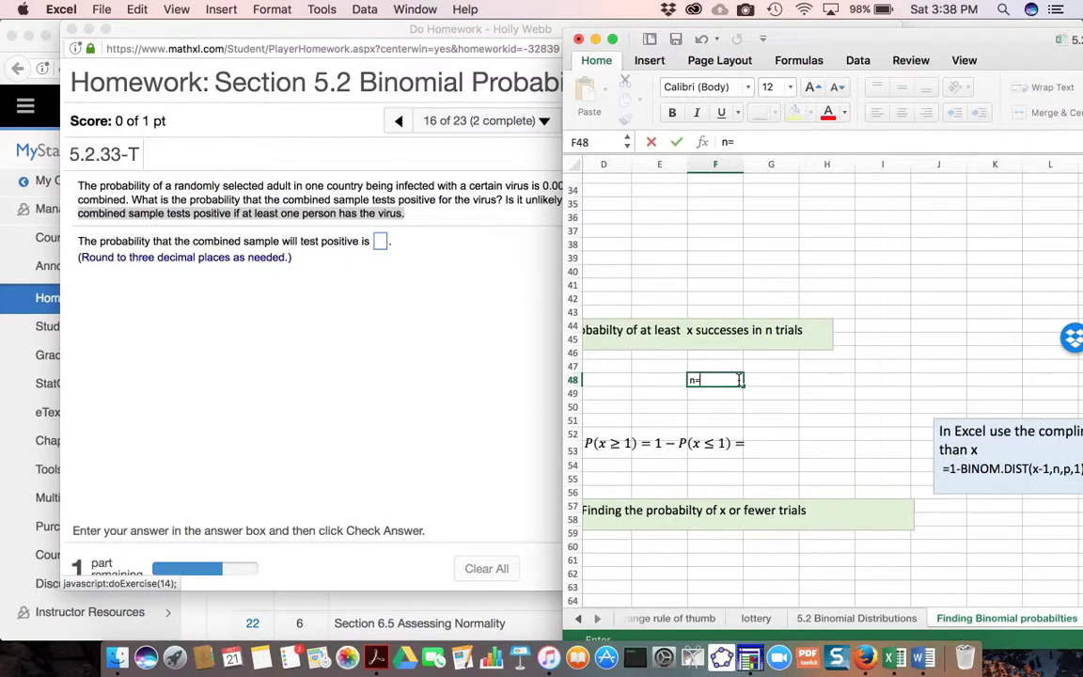
pyautogui.click(773, 383)
pyautogui.write('20')
# - Label cell F49 as "p=" and enter the infection probability 0.002 from the question in G49
pyautogui.click(690, 394)
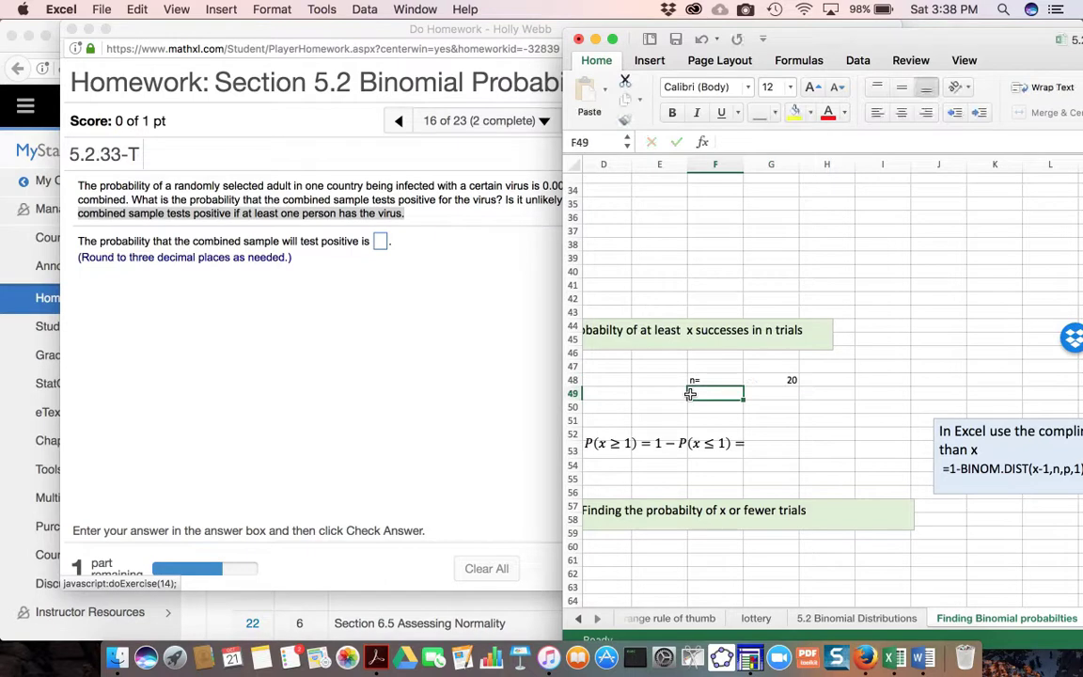
pyautogui.write('p=')
pyautogui.click(772, 396)
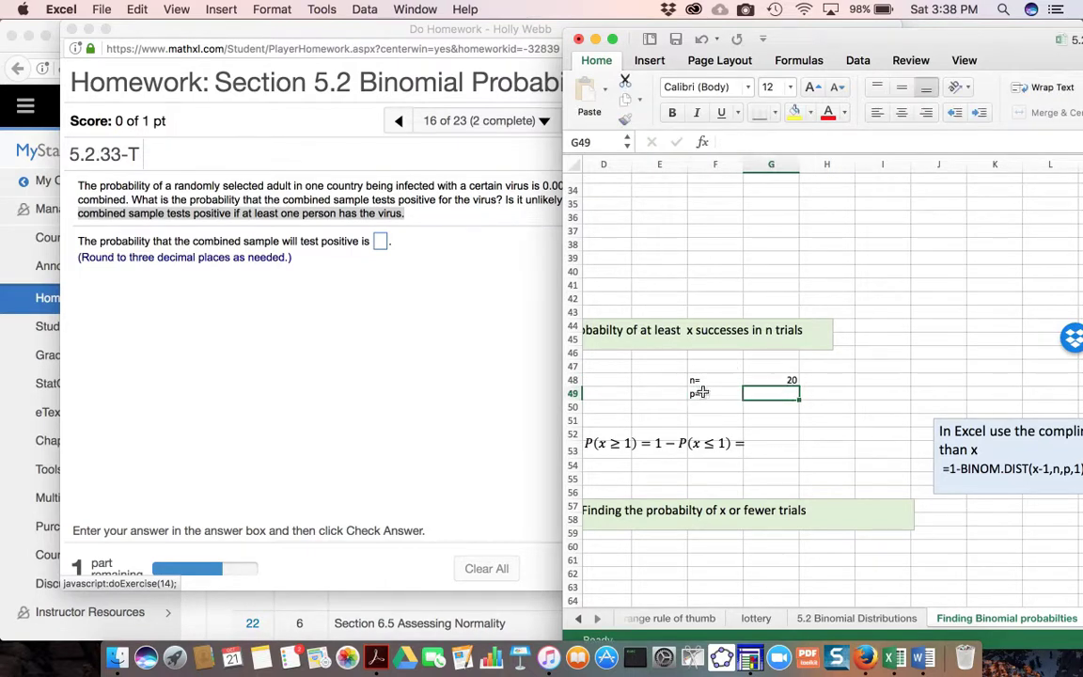
pyautogui.click(471, 414)
pyautogui.click(935, 287)
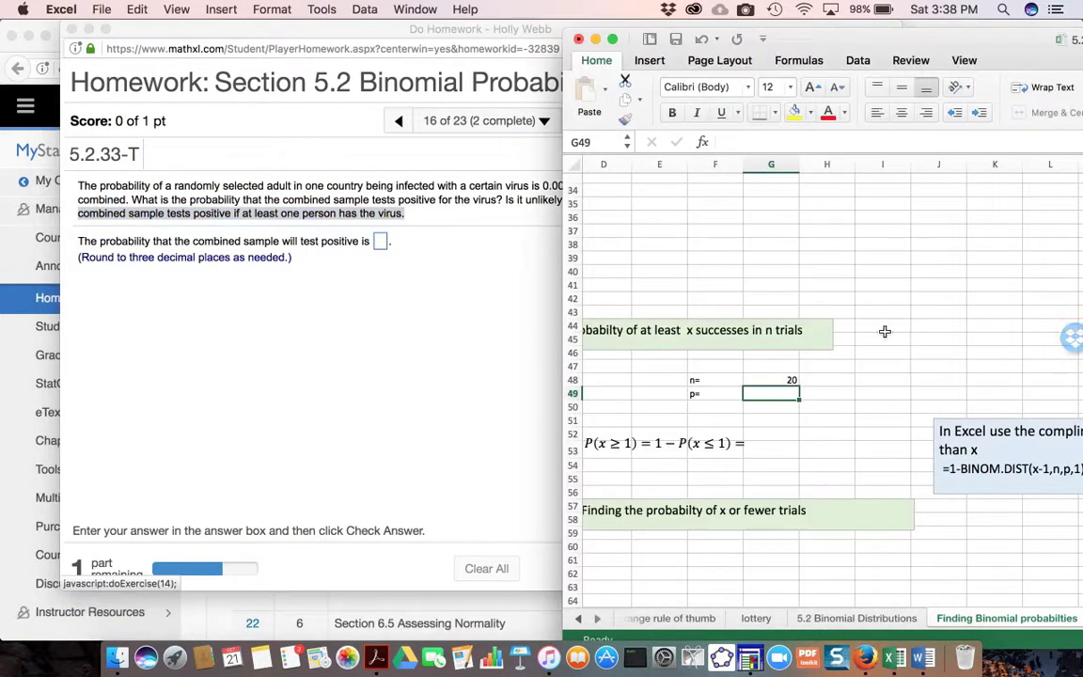
pyautogui.write('0')
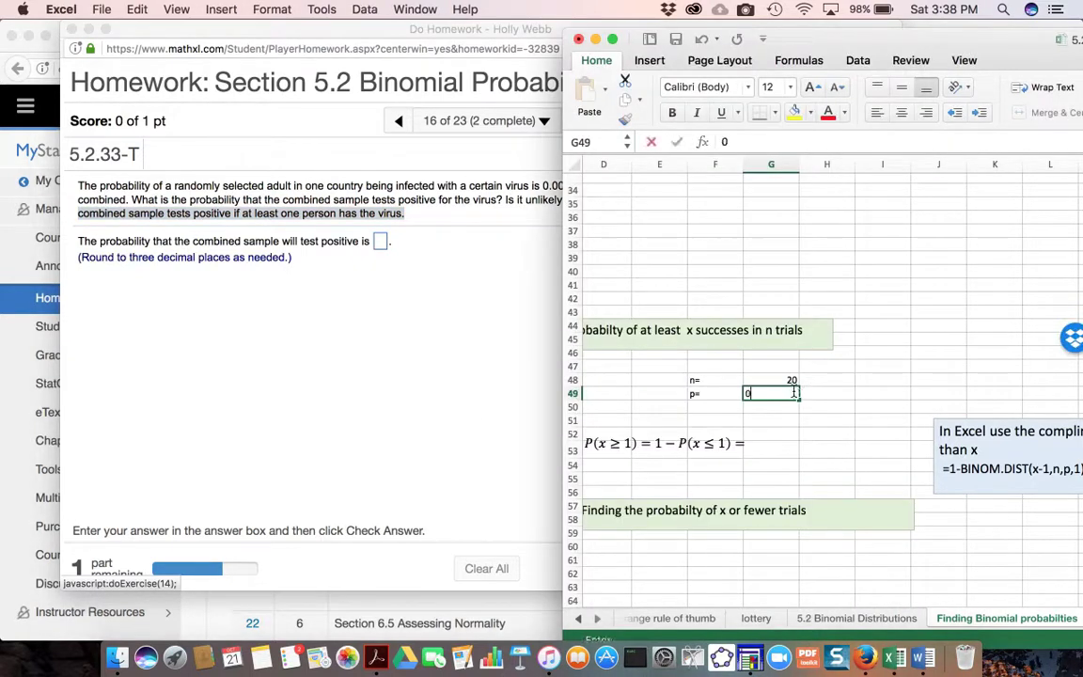
pyautogui.write('.0024')
pyautogui.press('BackSpace')
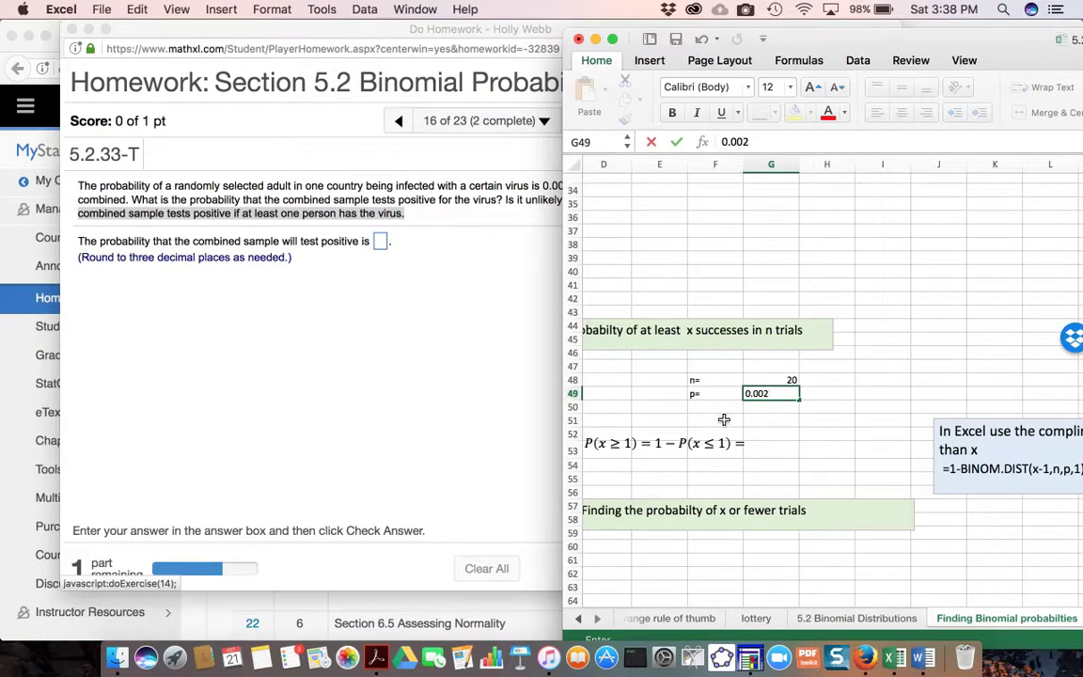
# - Label cell F50 as "x=" and enter 1 in G50 as the number of successes
pyautogui.hscroll(1, 719, 417)
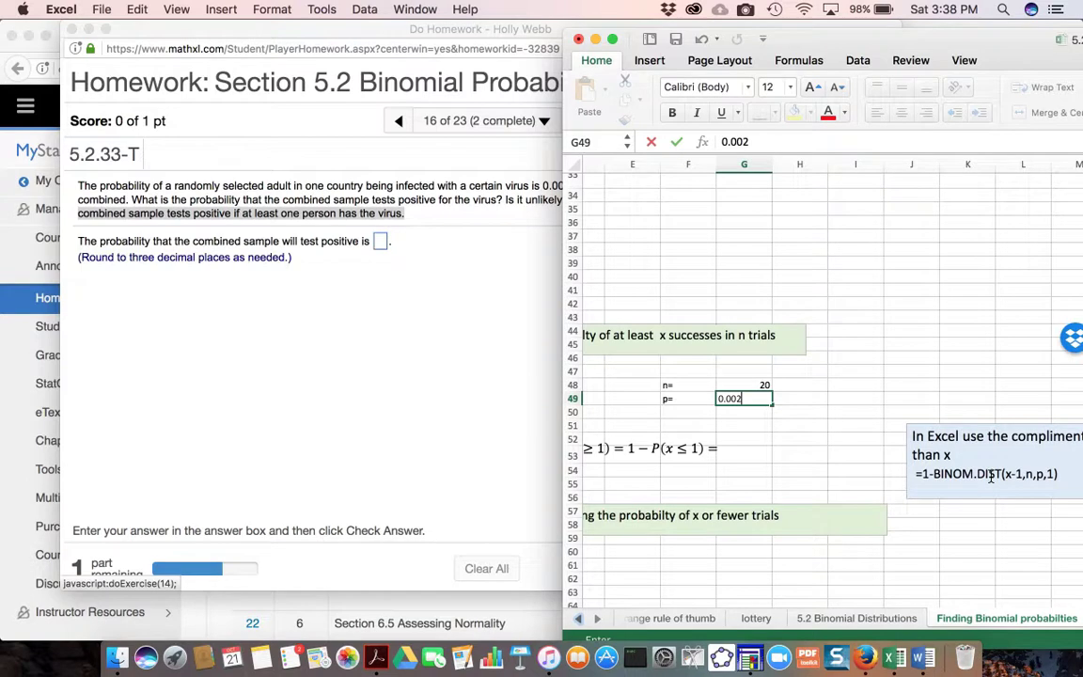
pyautogui.hscroll(-1, 987, 475)
pyautogui.scroll(-1, 987, 474)
pyautogui.click(715, 403)
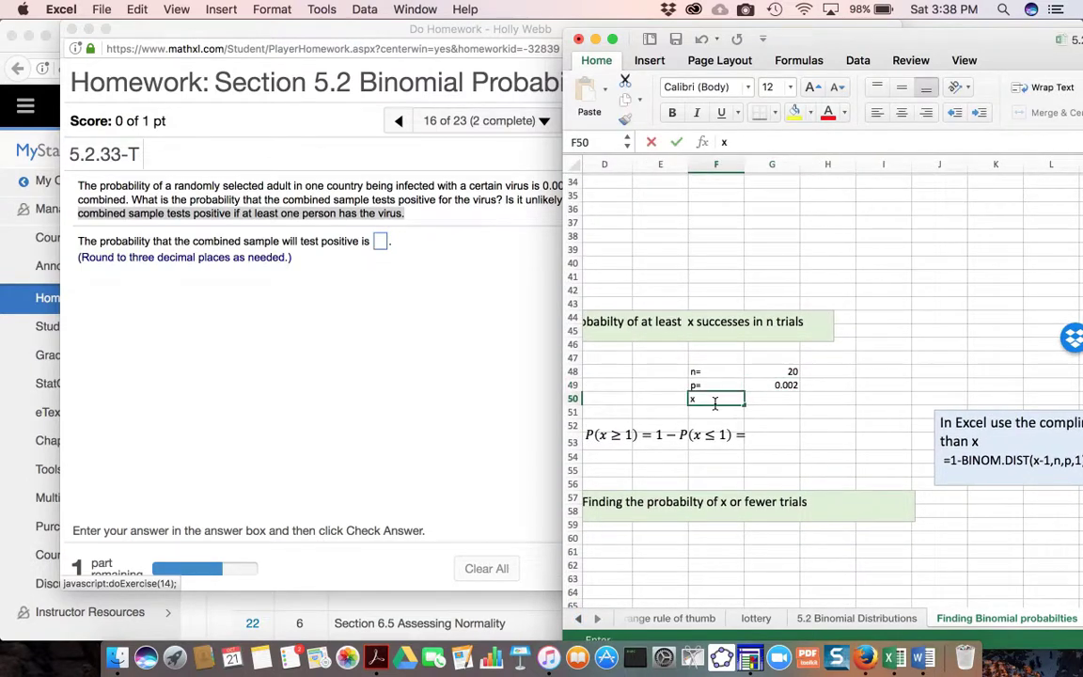
pyautogui.write('x')
pyautogui.click(755, 395)
pyautogui.write('1')
pyautogui.scroll(-1, 776, 408)
pyautogui.hscroll(-1, 777, 408)
pyautogui.hscroll(-1, 777, 408)
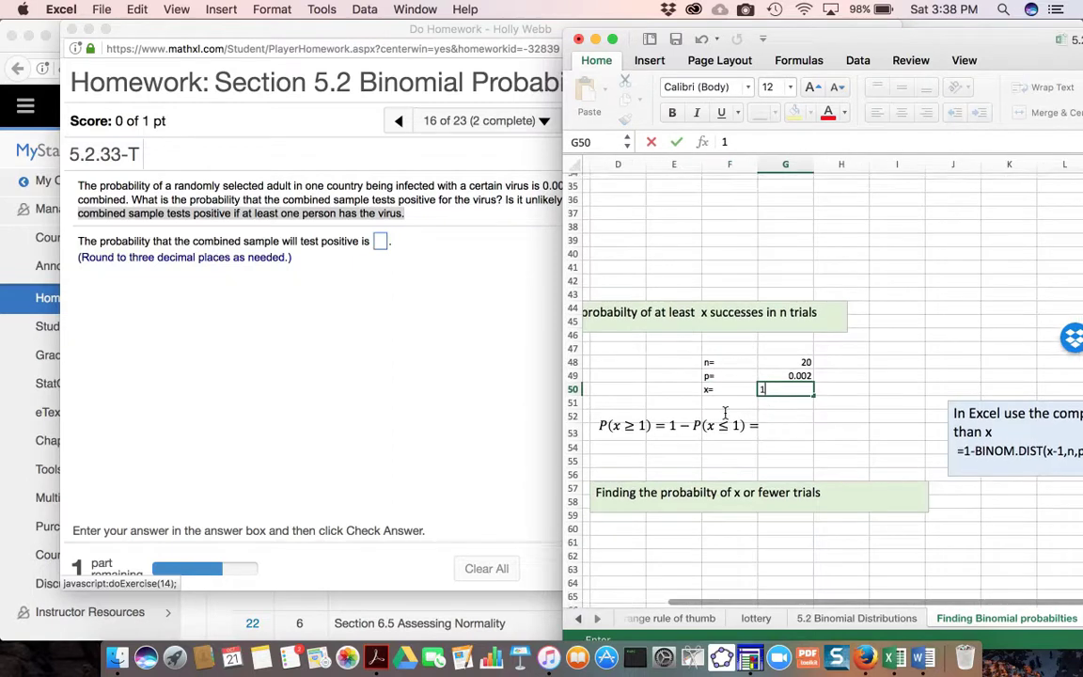
# - Start a BINOM.DIST formula in G53 beside the at-least equation, with G50-1 as the number of successes
pyautogui.click(792, 431)
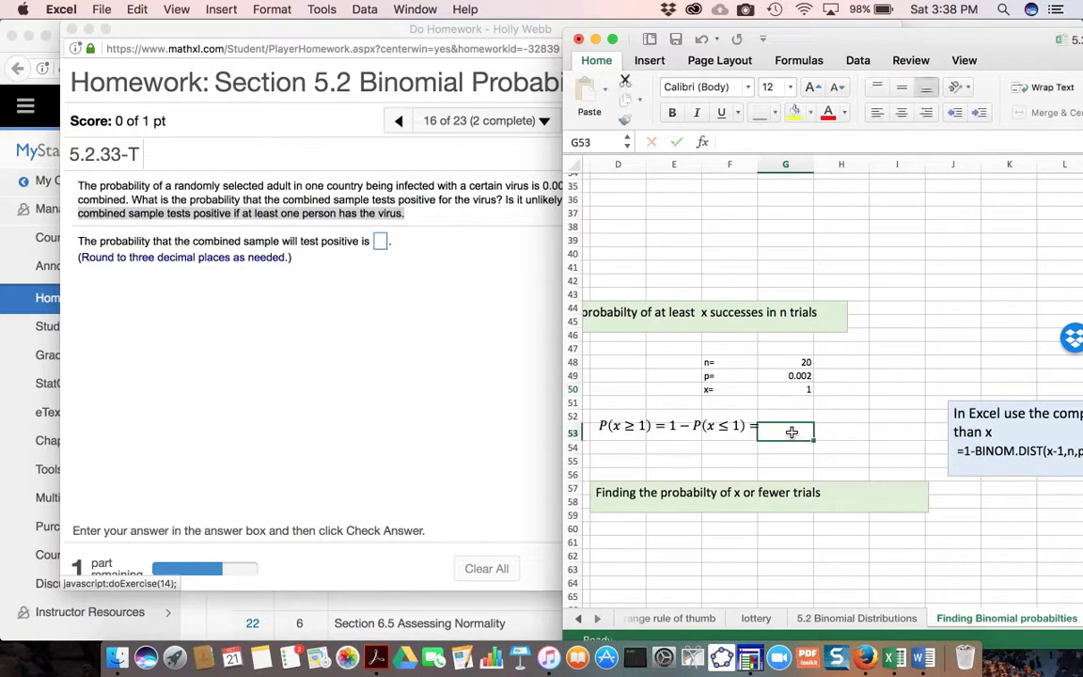
pyautogui.write('=')
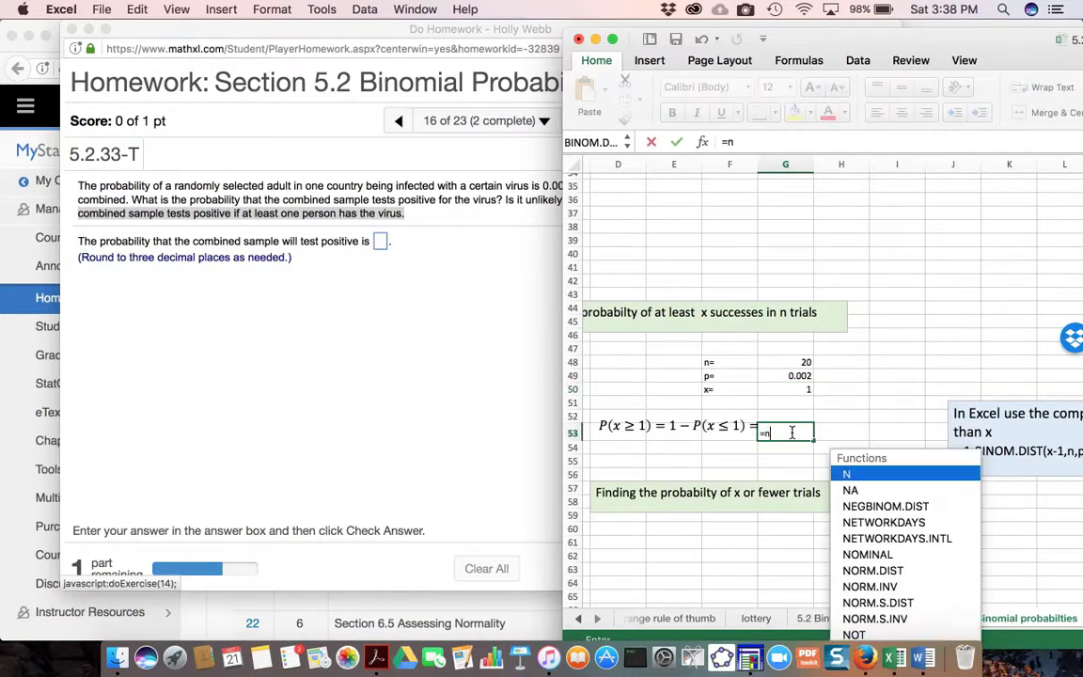
pyautogui.write('bin')
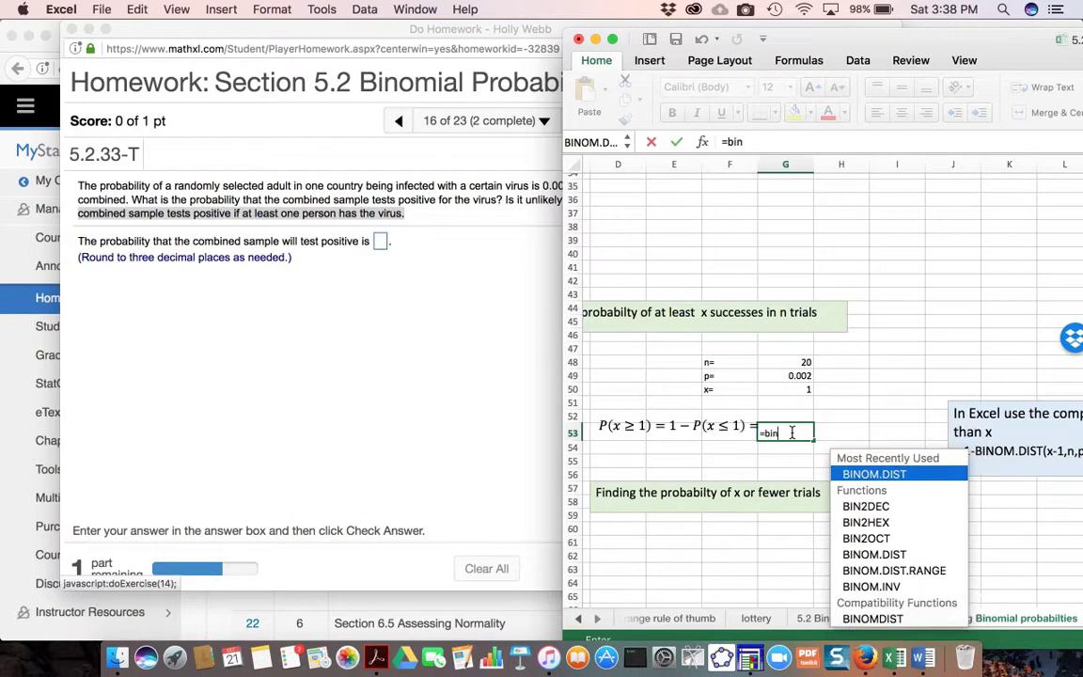
pyautogui.doubleClick(880, 474)
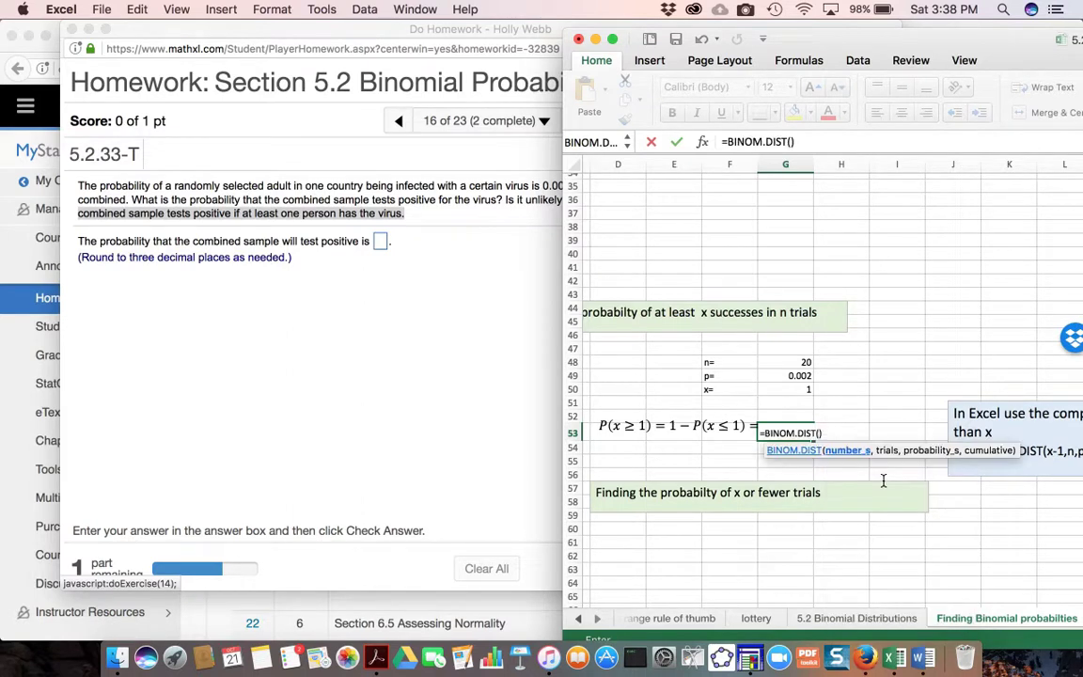
pyautogui.hscroll(2, 870, 402)
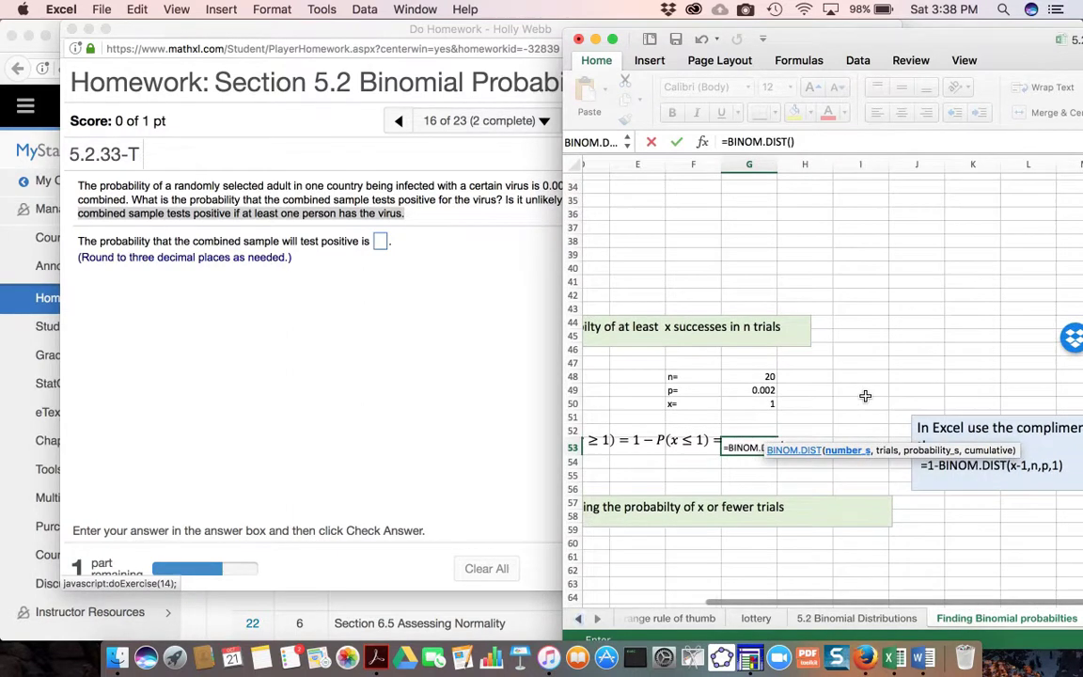
pyautogui.click(913, 319)
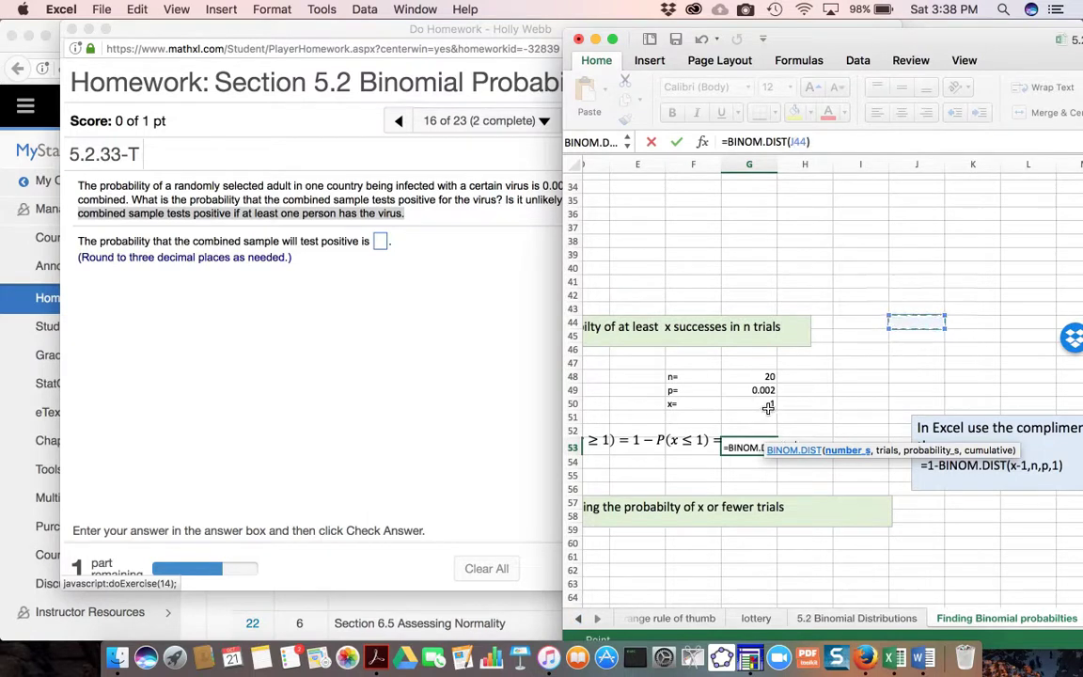
pyautogui.click(838, 430)
pyautogui.click(757, 404)
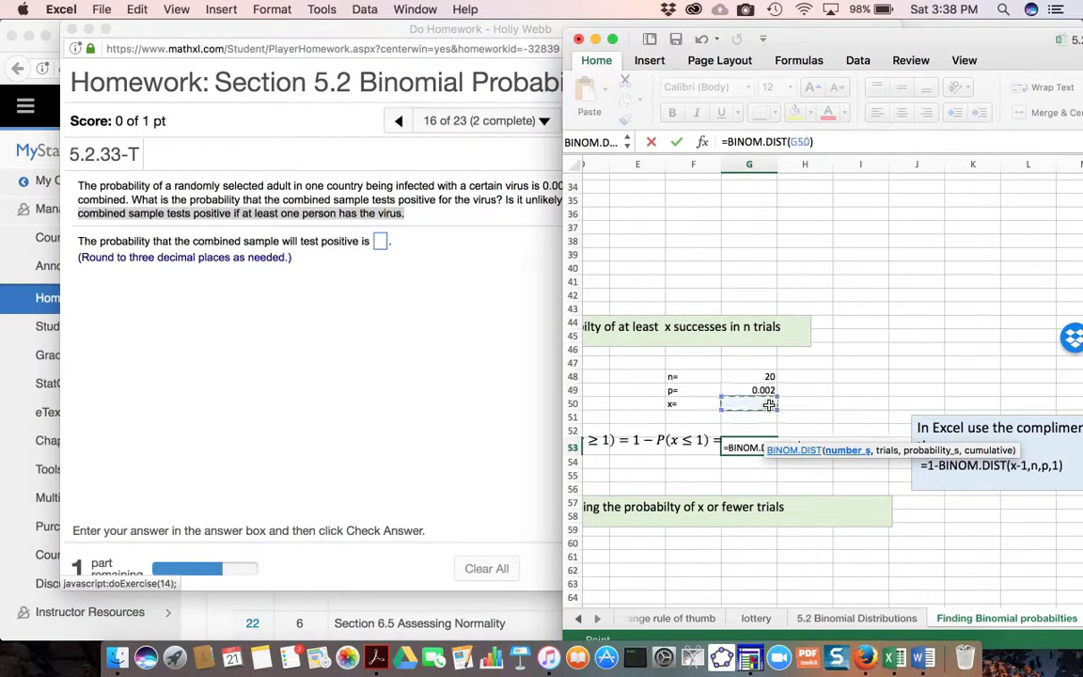
pyautogui.scroll(-2, 804, 507)
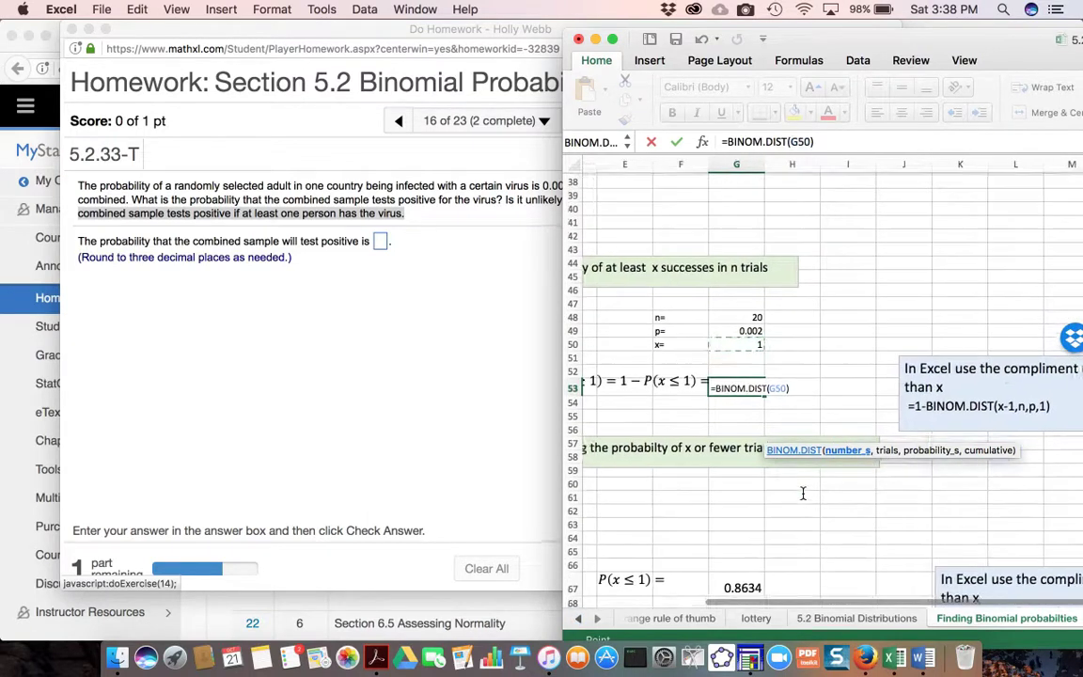
pyautogui.write('-1')
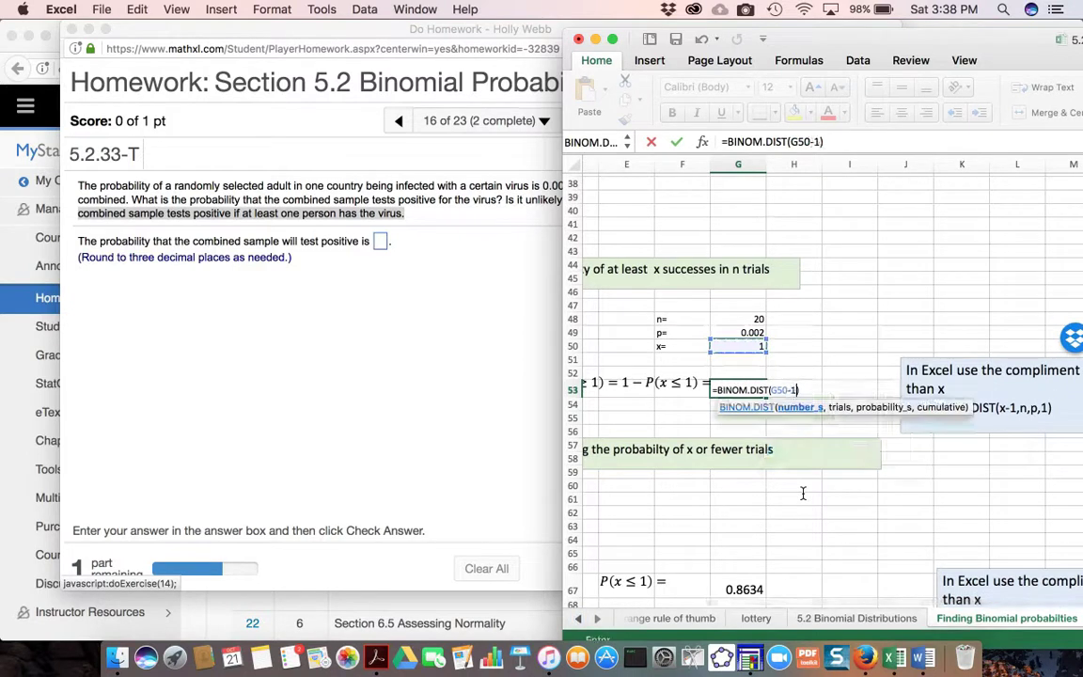
pyautogui.write(',')
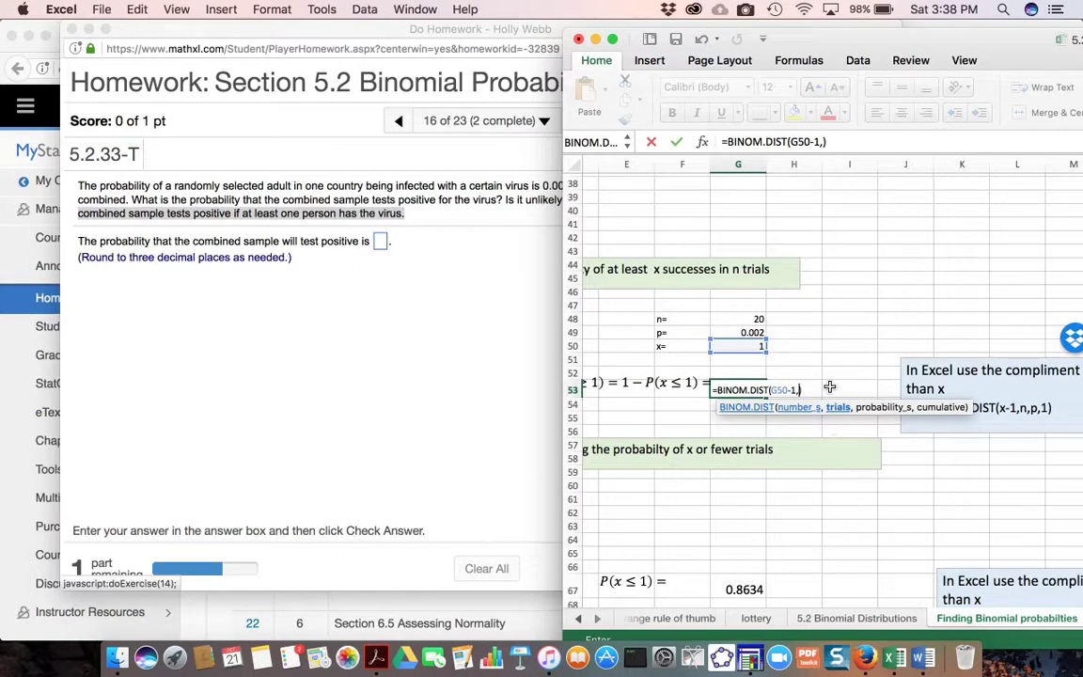
# - Complete the BINOM.DIST formula with G48 as trials, G49 as probability and 1 for cumulative, and enter it
pyautogui.click(748, 322)
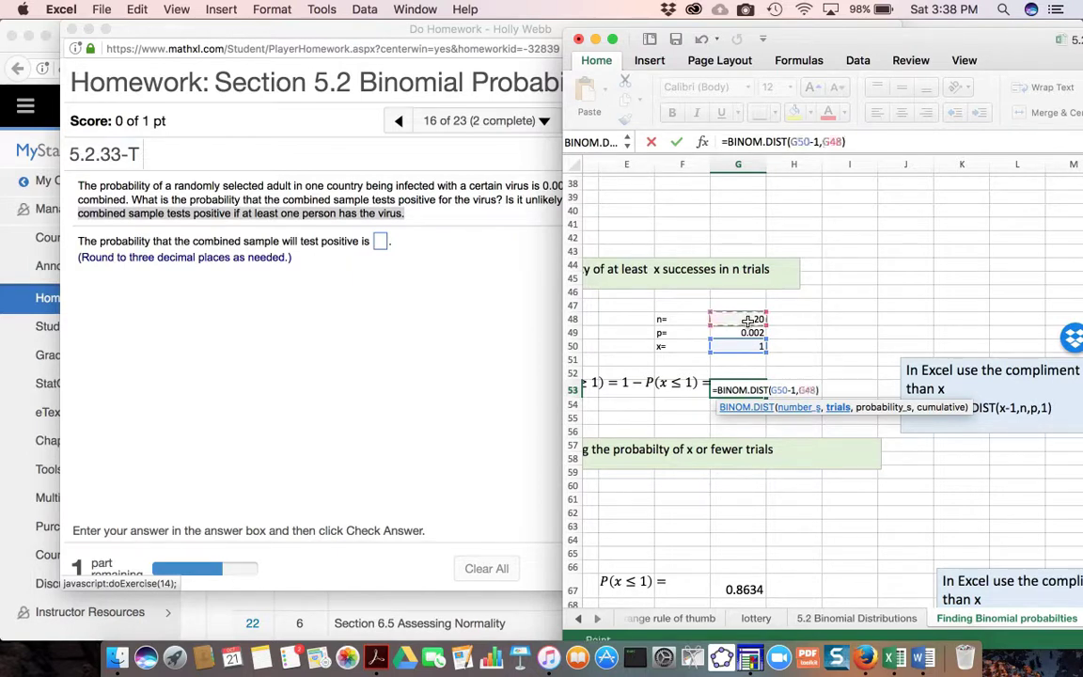
pyautogui.write(',')
pyautogui.click(748, 333)
pyautogui.write(',')
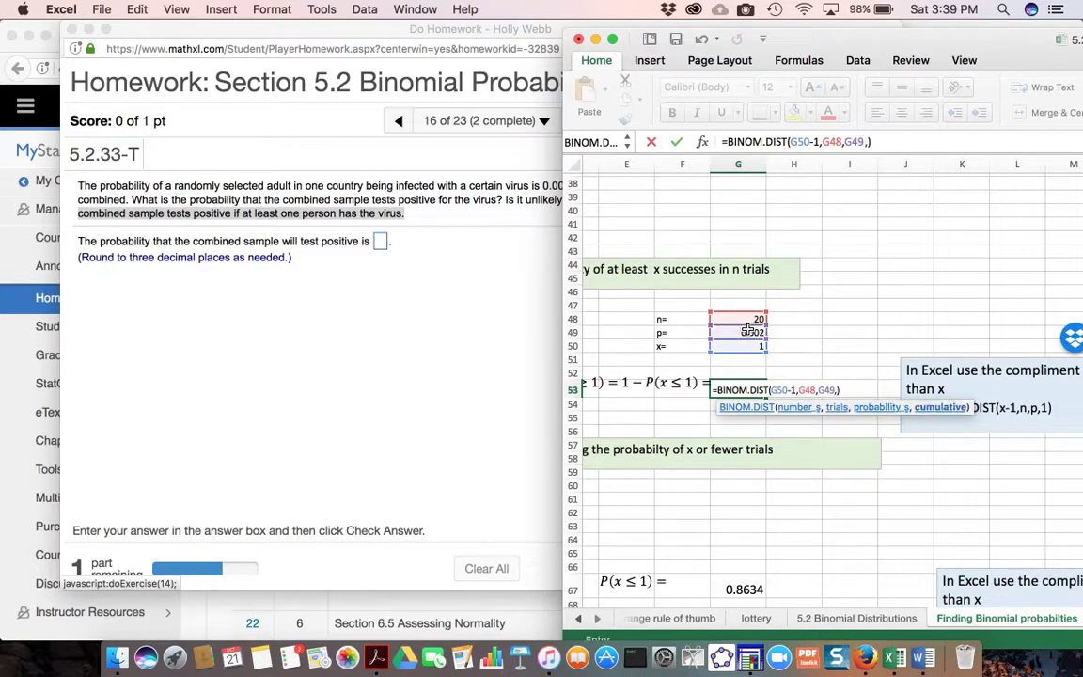
pyautogui.write('1')
pyautogui.press('Return')
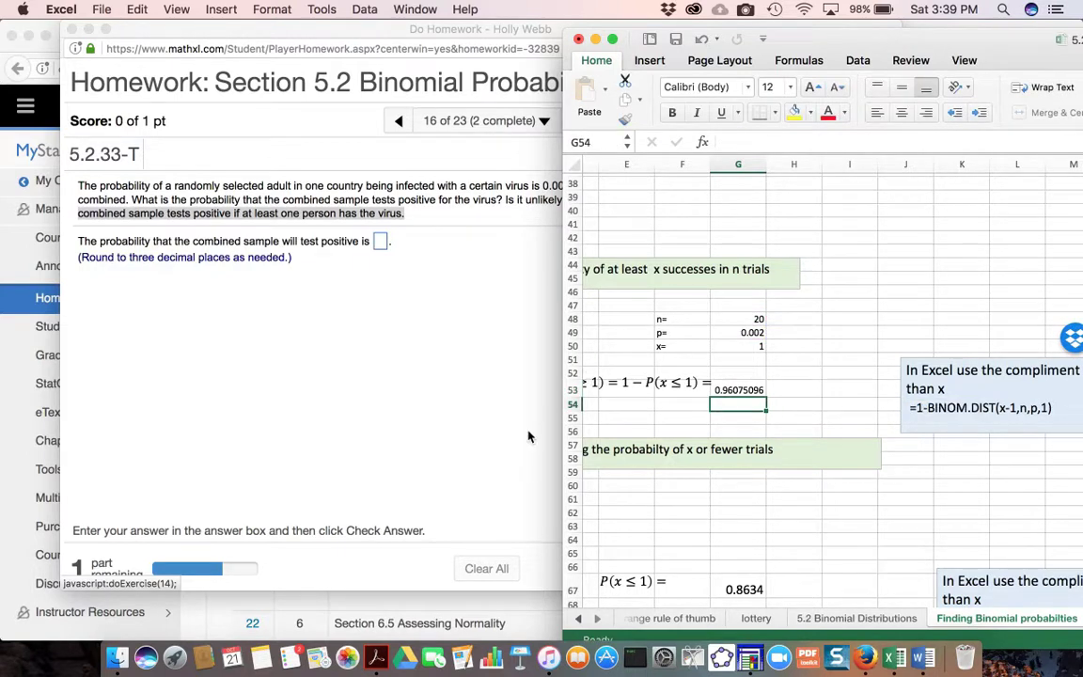
# - Recheck the virus question, then change G53 to the complement formula =1-BINOM.DIST(G50-1,G48,G49,1)
pyautogui.click(751, 389)
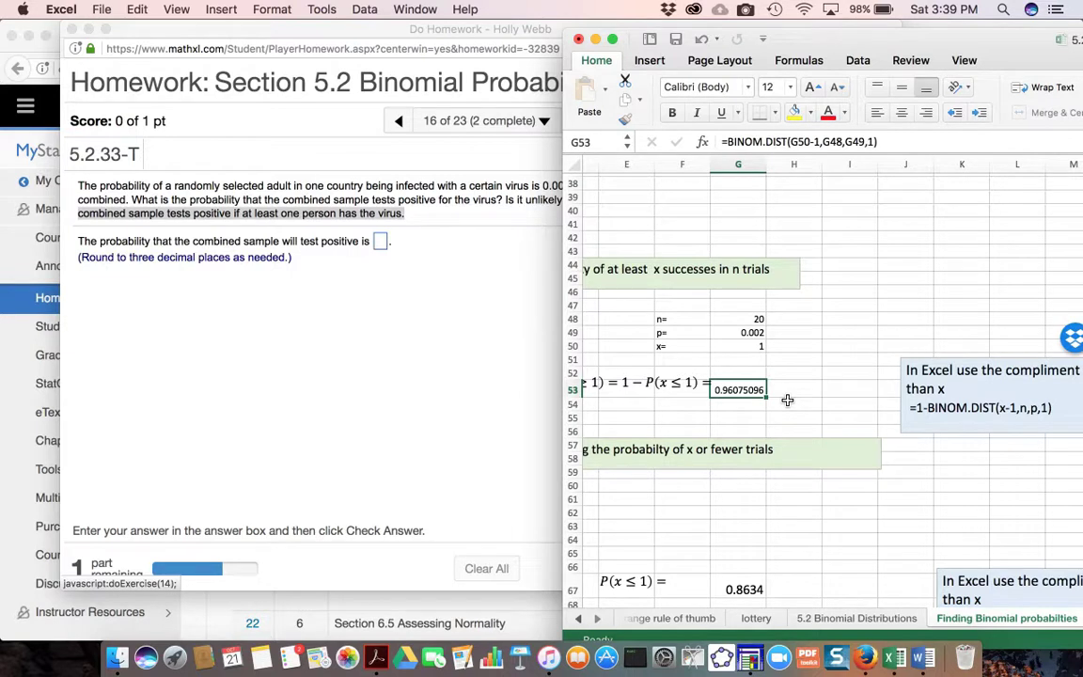
pyautogui.click(470, 381)
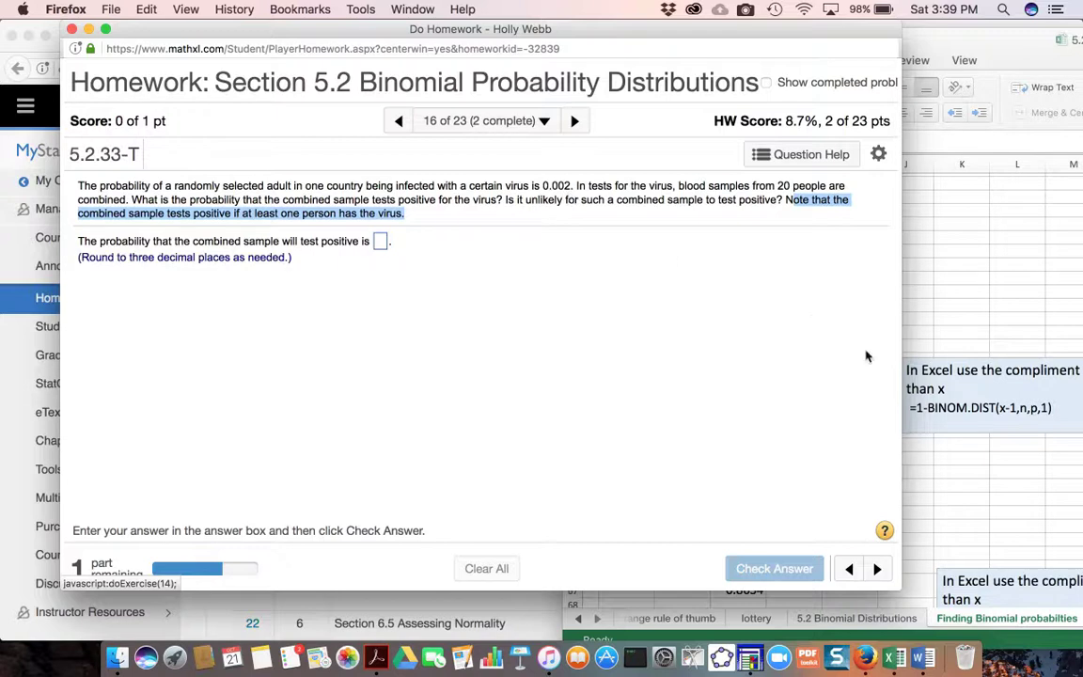
pyautogui.click(1018, 503)
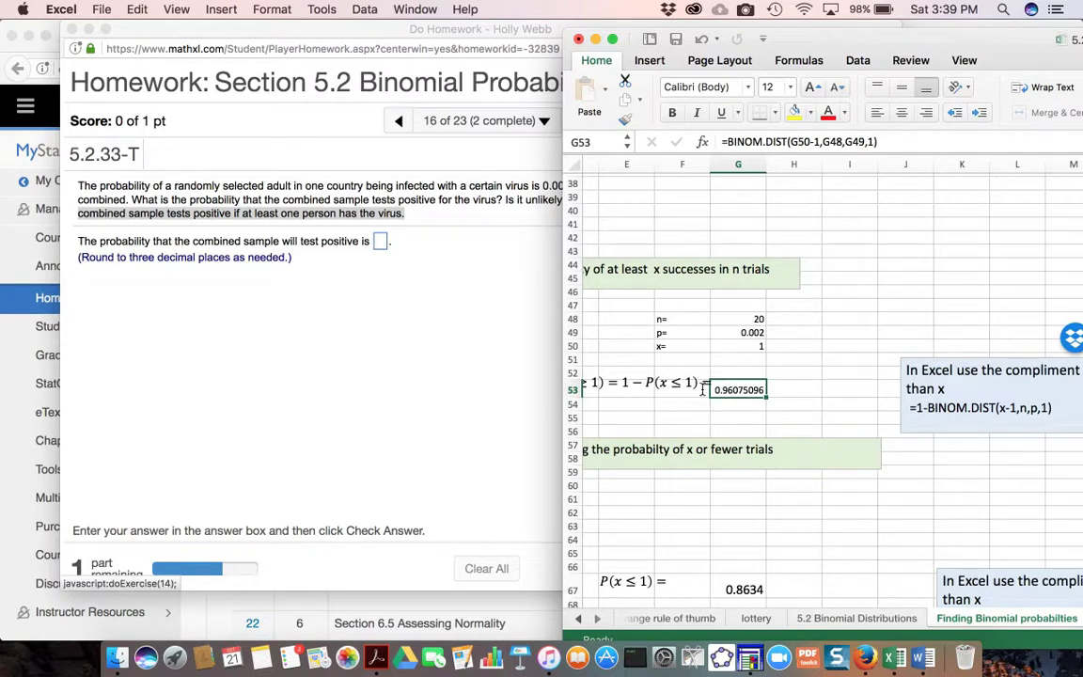
pyautogui.click(726, 142)
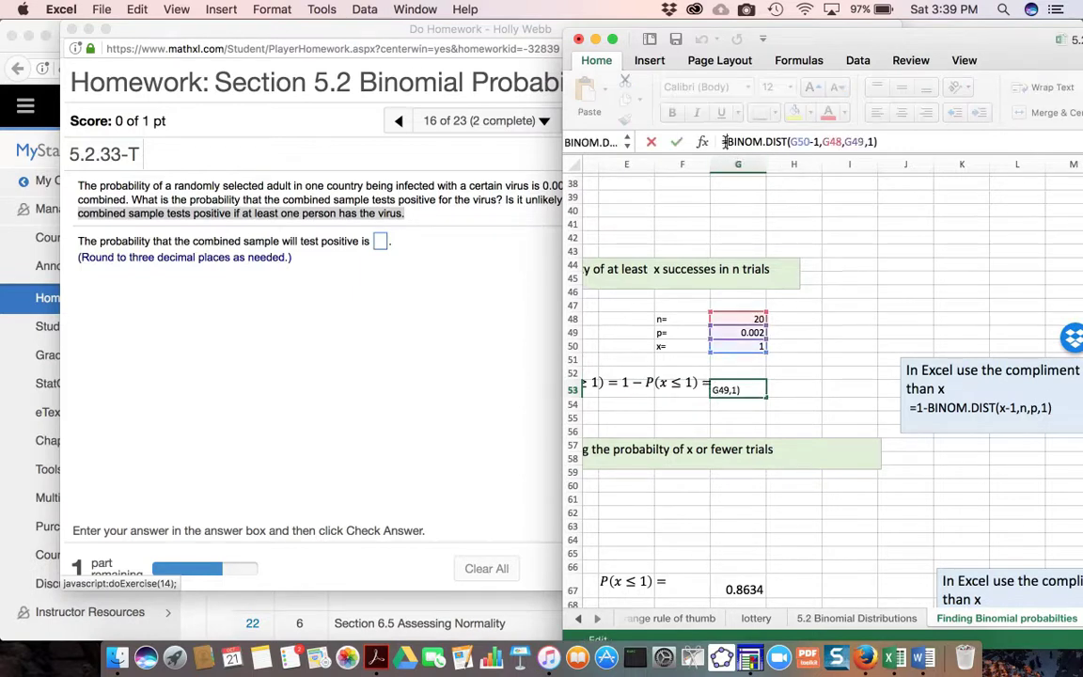
pyautogui.write('1')
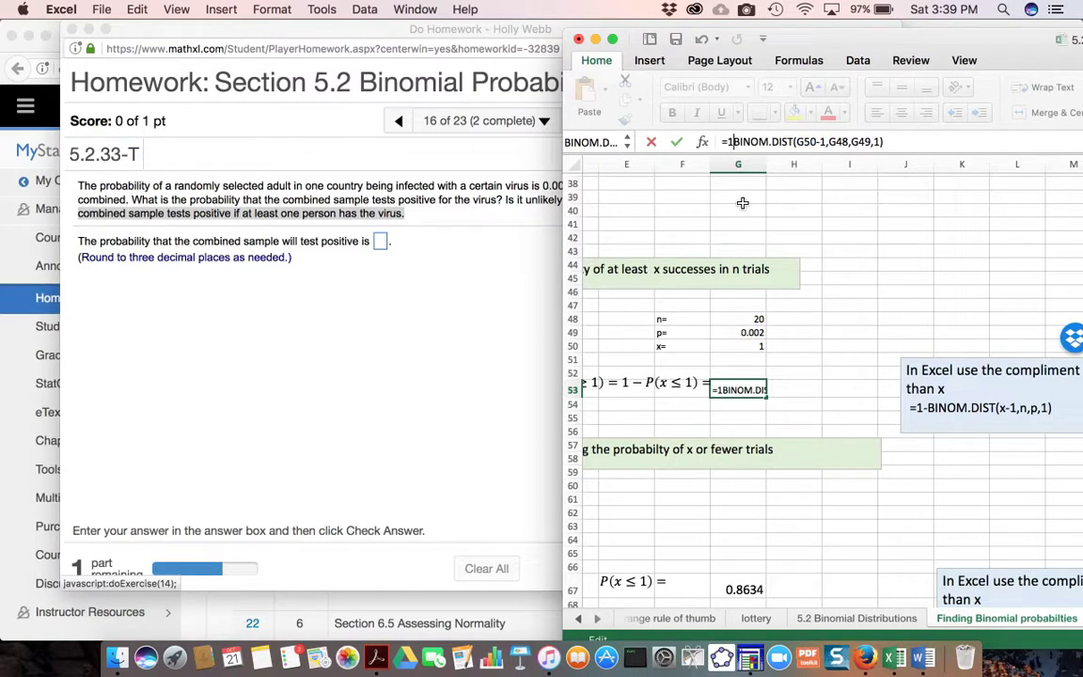
pyautogui.write('-')
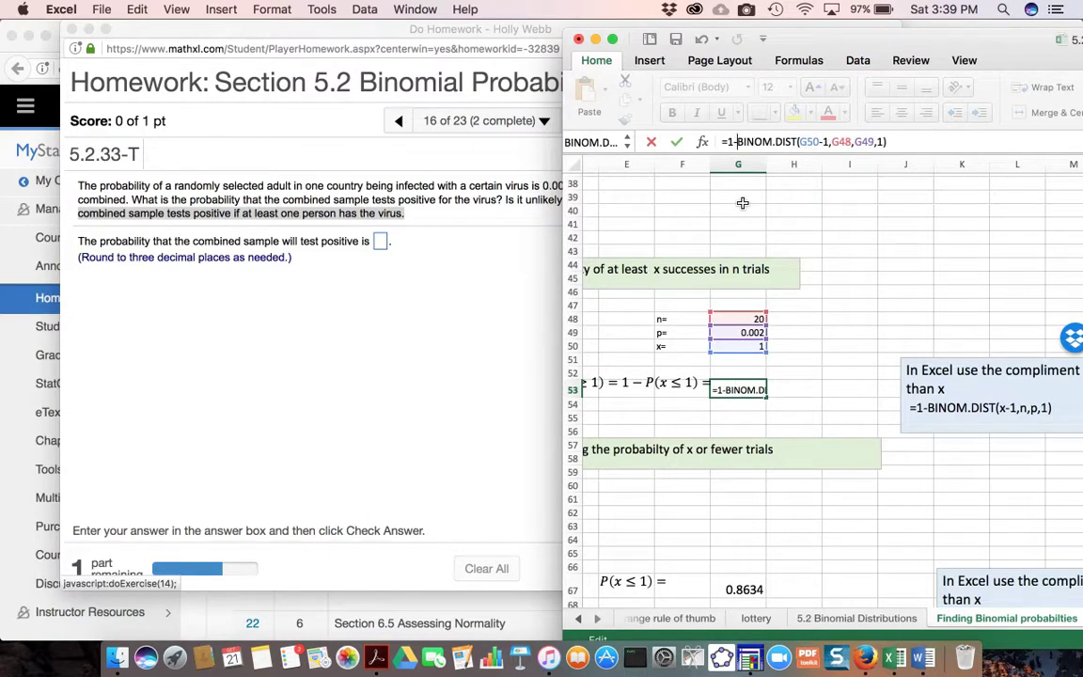
pyautogui.press('Return')
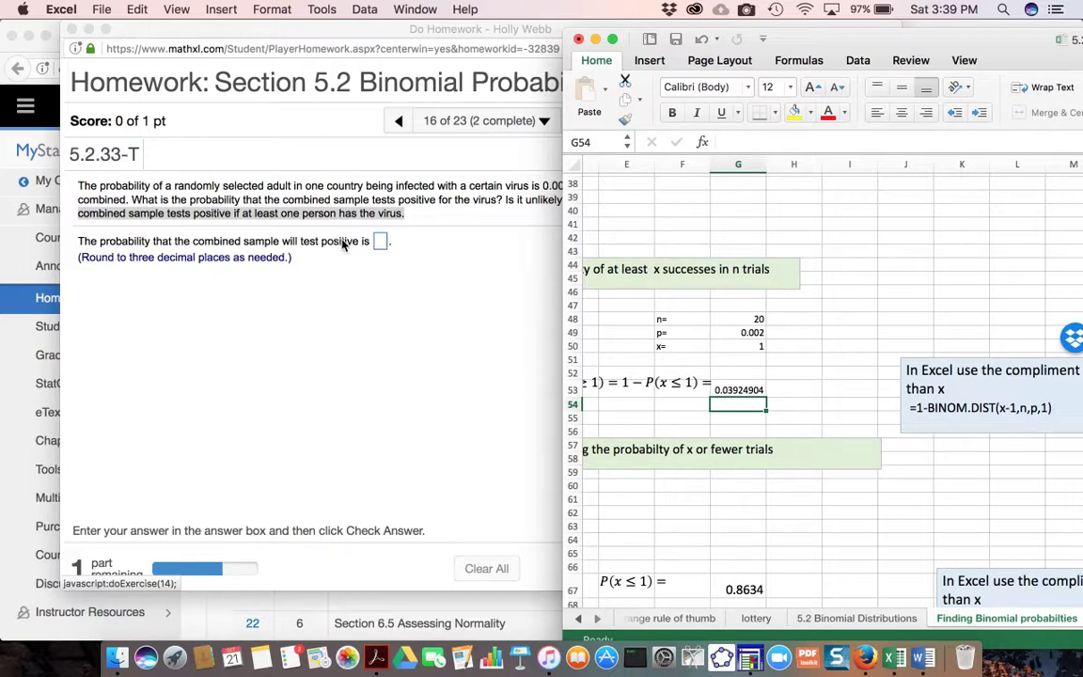
# - Enter .039 as the probability that the combined sample will test positive, check the answer and dismiss the feedback
pyautogui.click(380, 242)
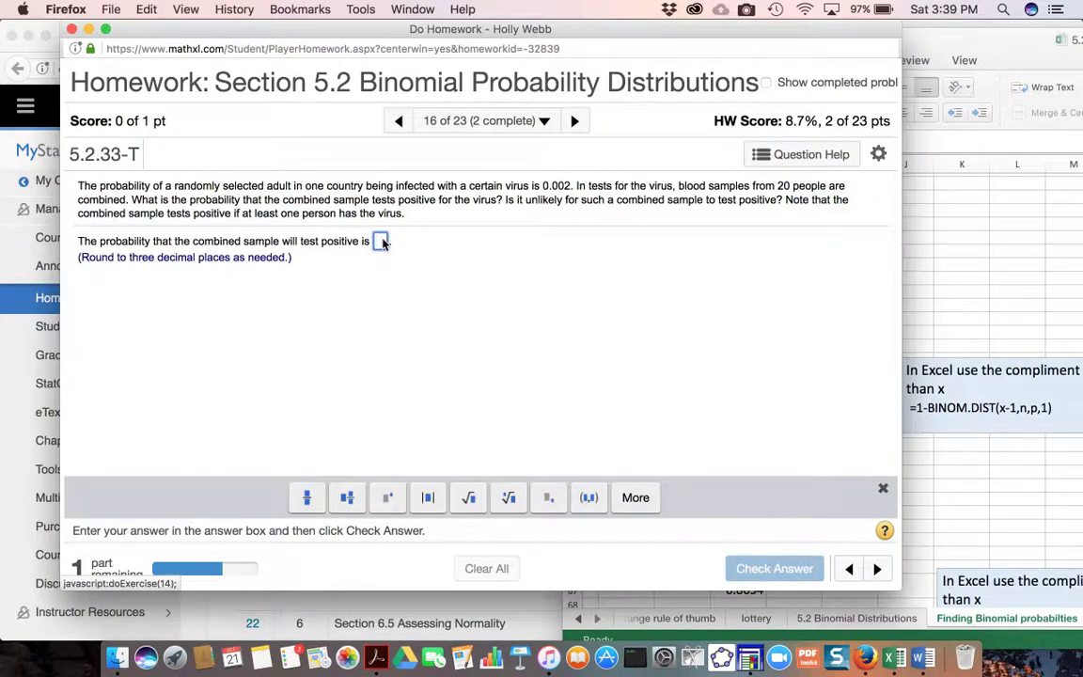
pyautogui.write('.03')
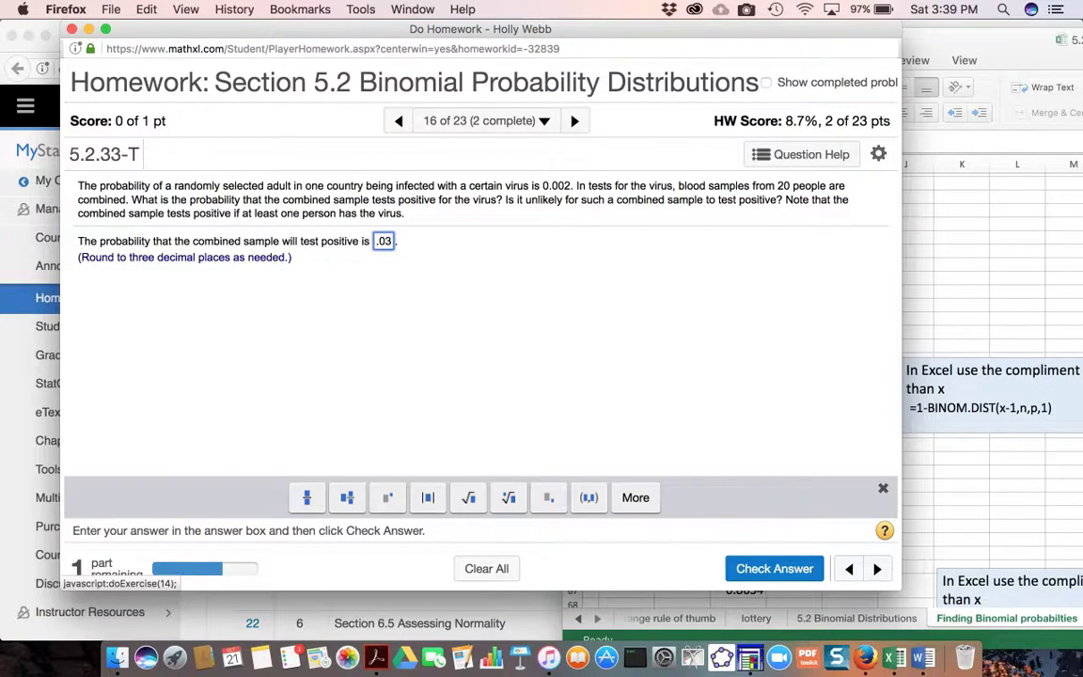
pyautogui.write('9')
pyautogui.press('Return')
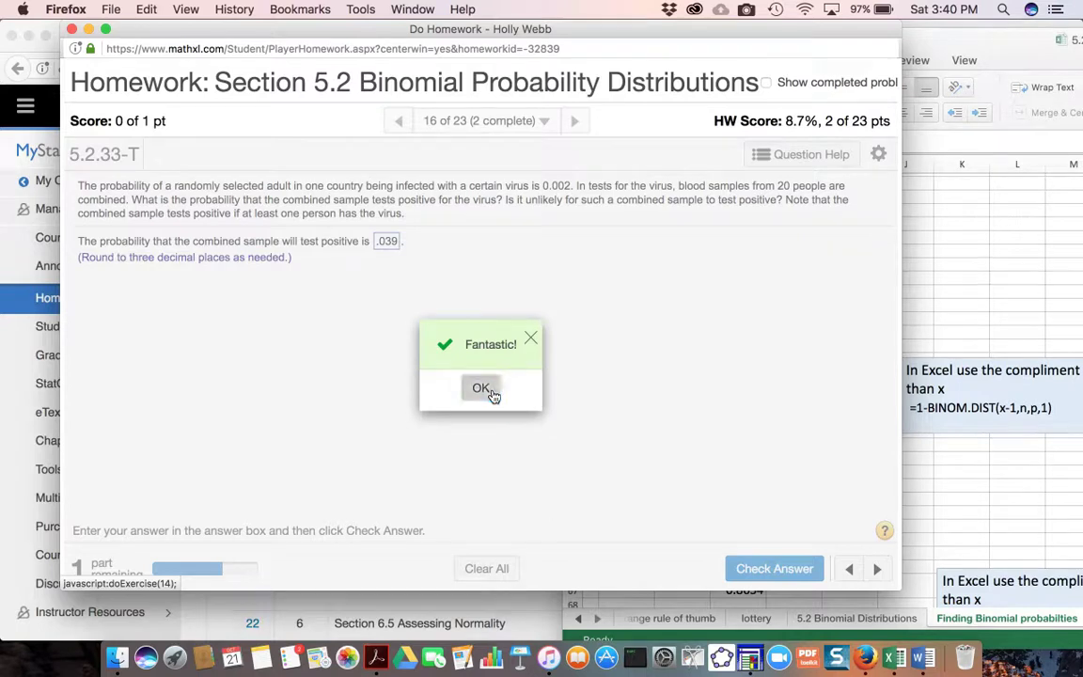
pyautogui.click(494, 395)
# - Switch to the Excel sheet and compare the complement formula in G53 with the note on using BINOM.DIST for at least x successes
pyautogui.click(966, 505)
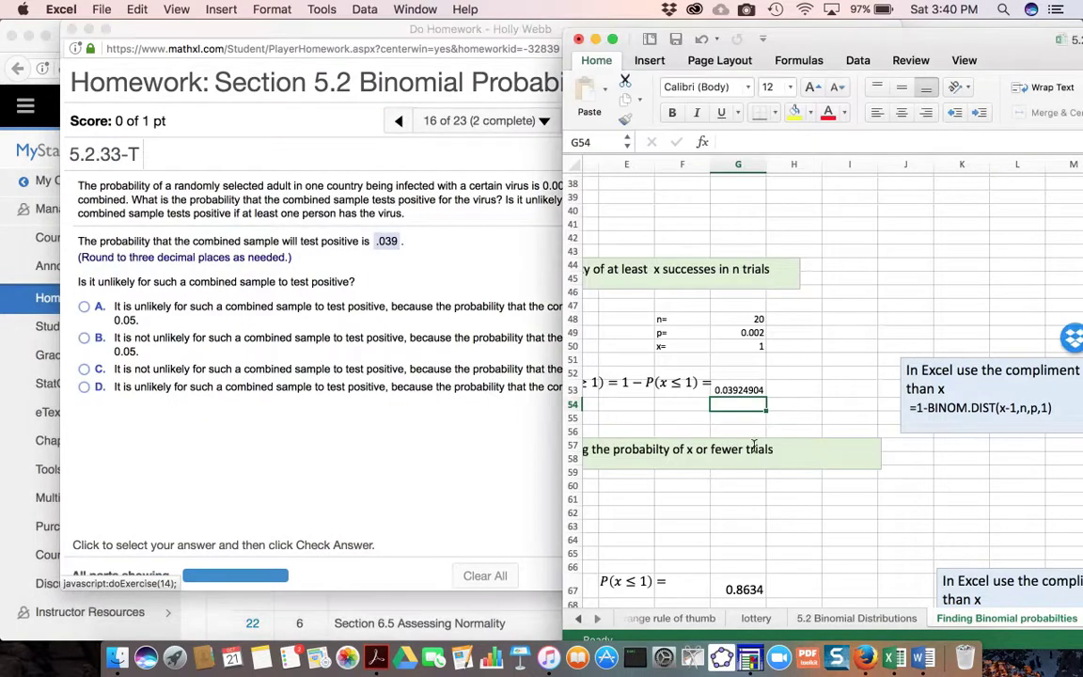
pyautogui.click(716, 389)
pyautogui.click(739, 389)
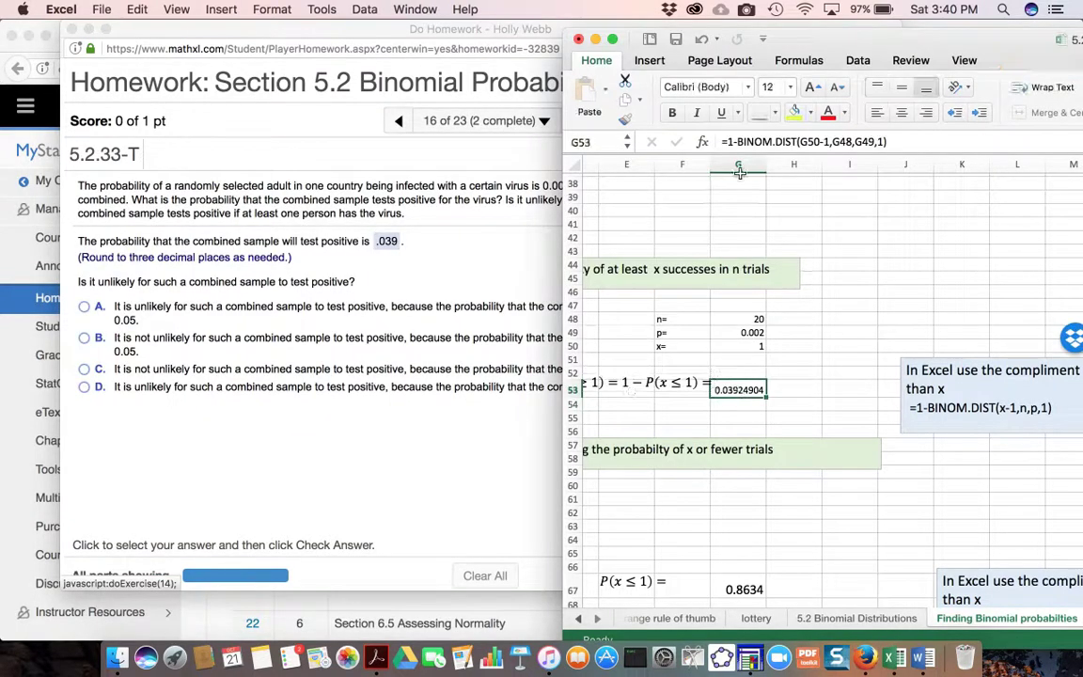
pyautogui.hscroll(1, 953, 368)
pyautogui.hscroll(1, 954, 367)
pyautogui.scroll(-1, 953, 368)
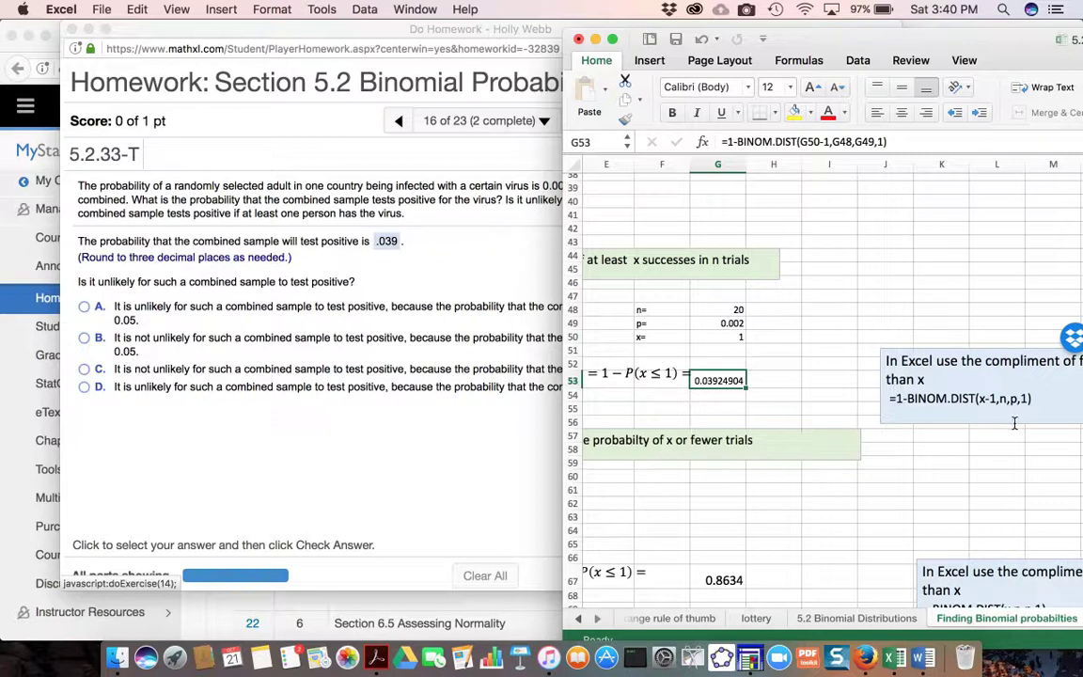
# - Back in the homework, choose answer A, that a positive combined sample is unlikely because its probability is at most 0.05
pyautogui.click(438, 483)
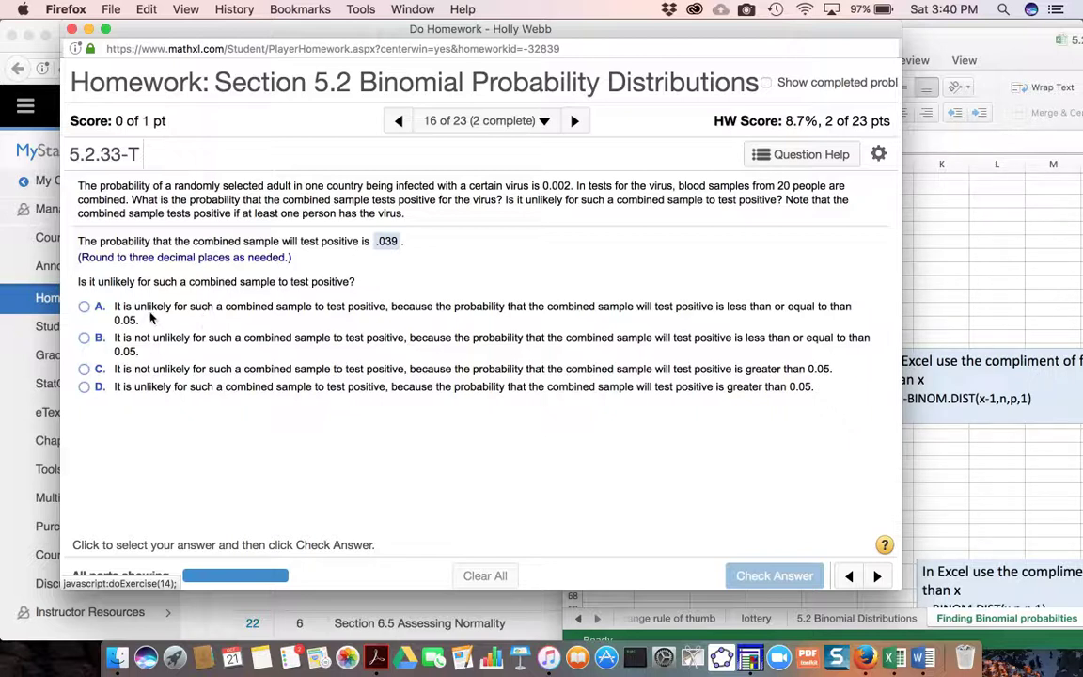
pyautogui.click(84, 307)
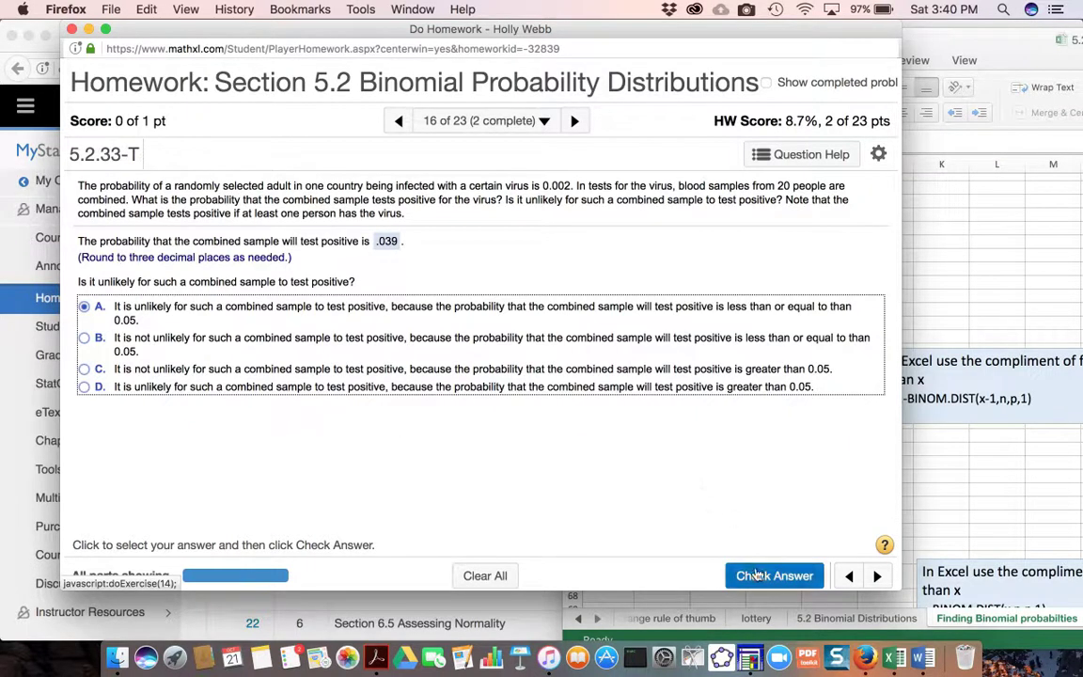